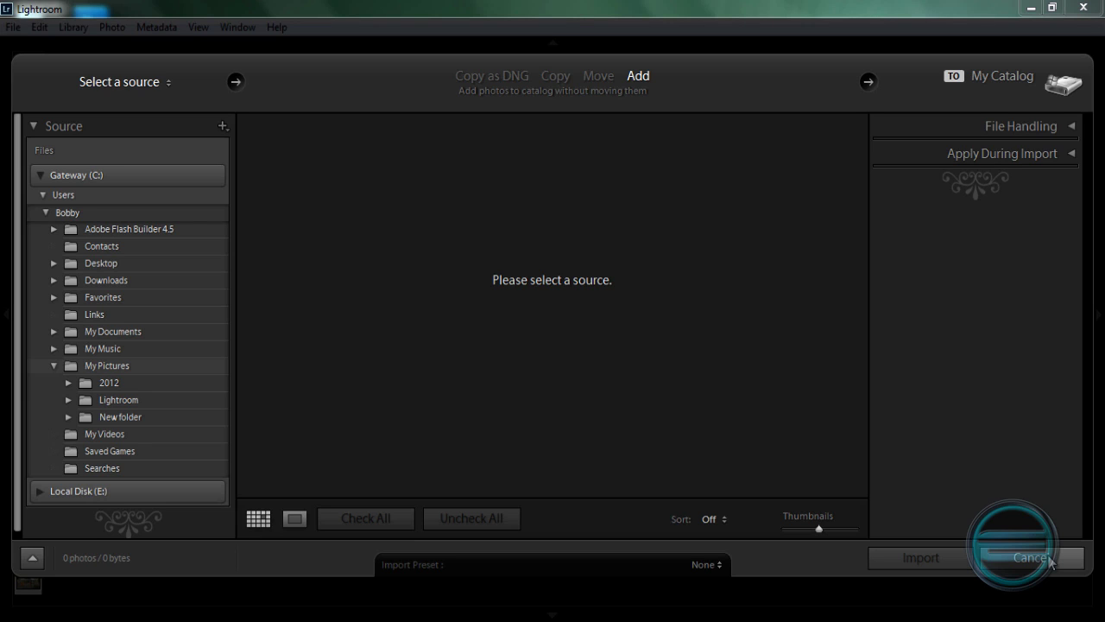
Step: Select Image.JPG and open it in the Develop module
left_click(1050, 559)
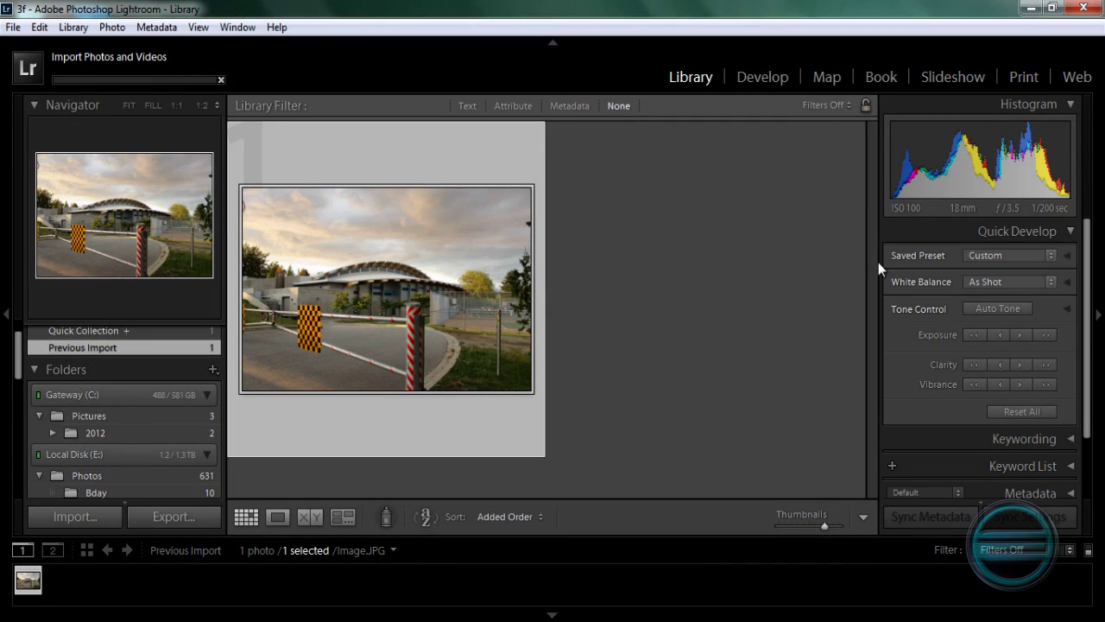
left_click(773, 78)
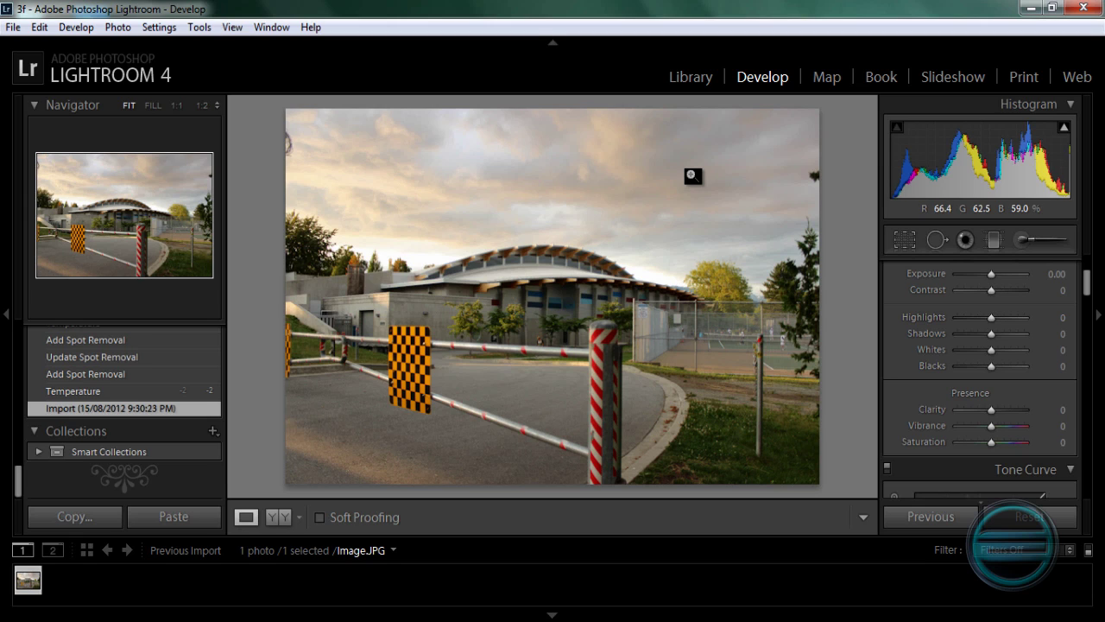
Step: Heal two sky spots at the upper-left and upper-right edges with Spot Removal
left_click(934, 241)
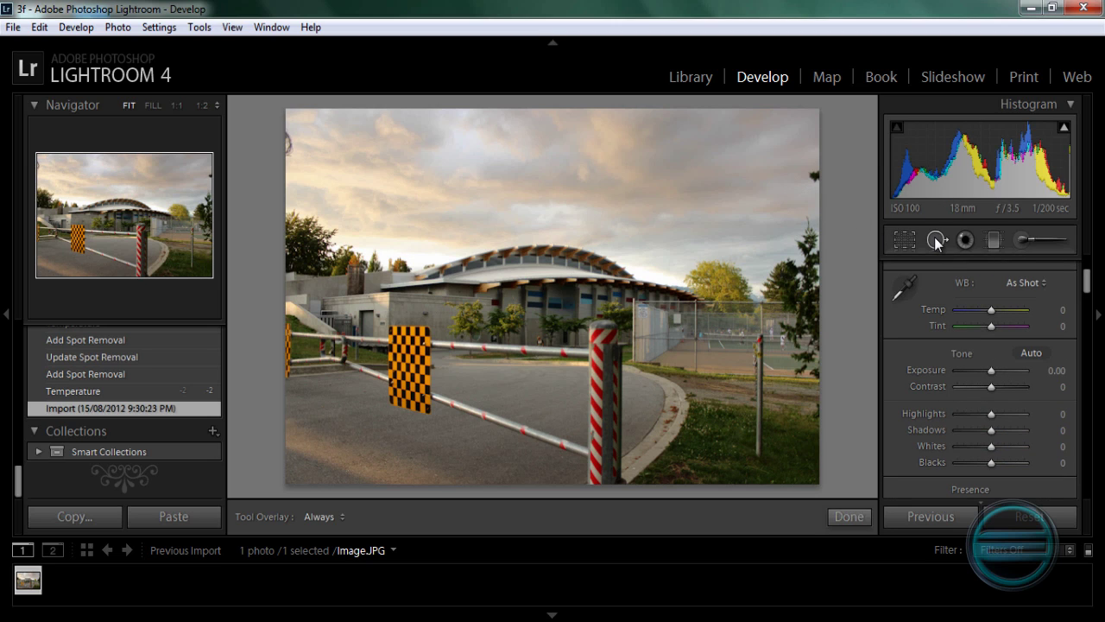
left_click(292, 145)
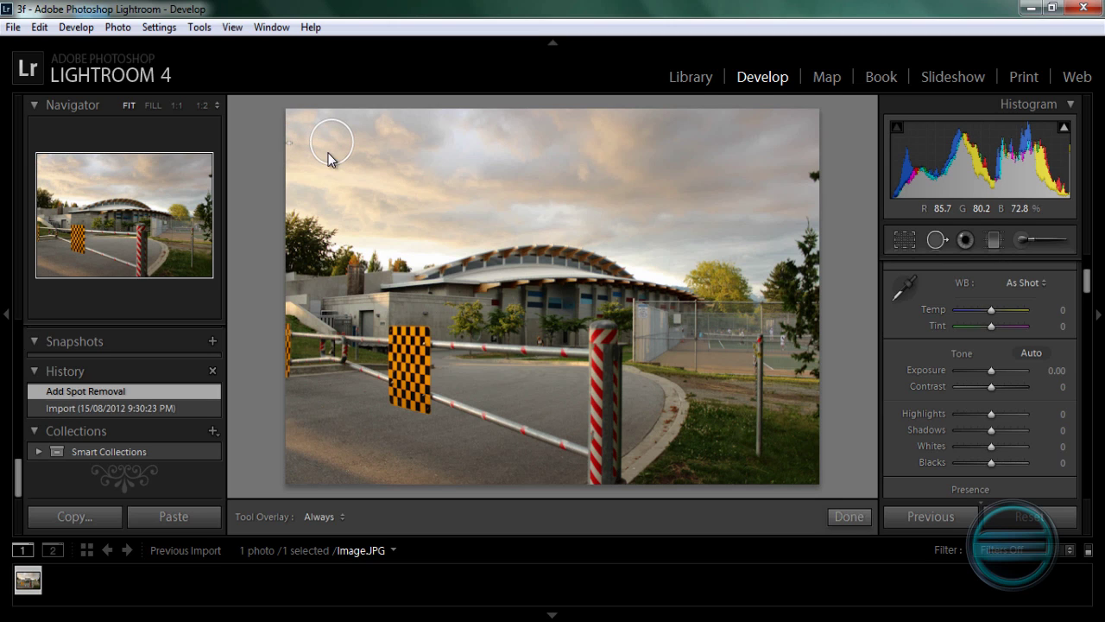
left_click_drag(331, 142, 813, 173)
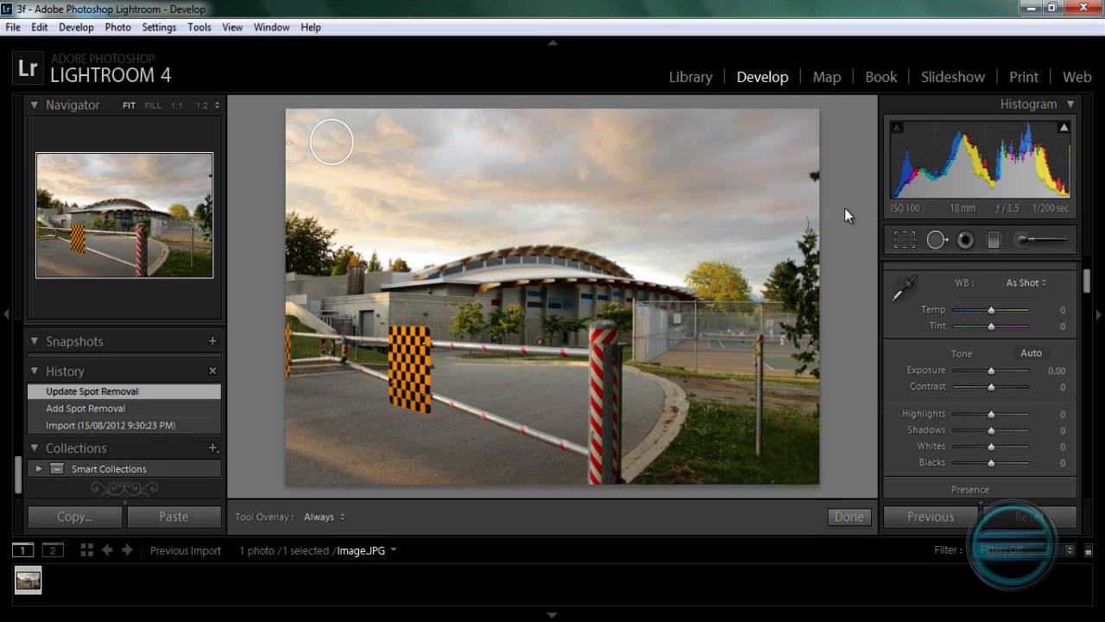
left_click(813, 177)
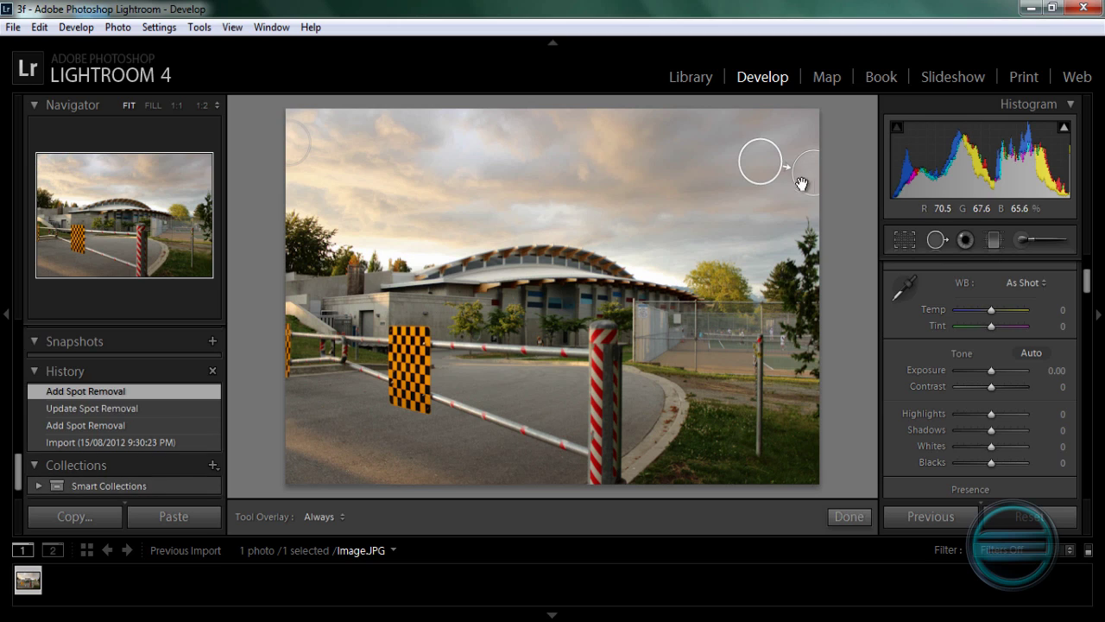
left_click(855, 516)
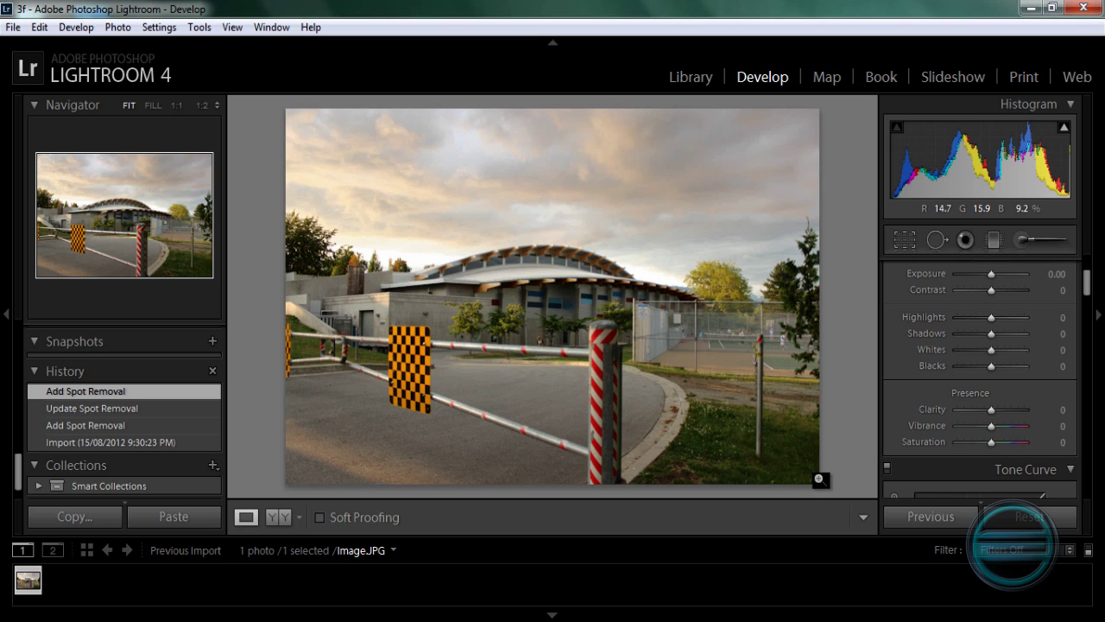
Step: Warm the white balance to Temp +17 and Tint +26
scroll(1088, 278, "up", 2)
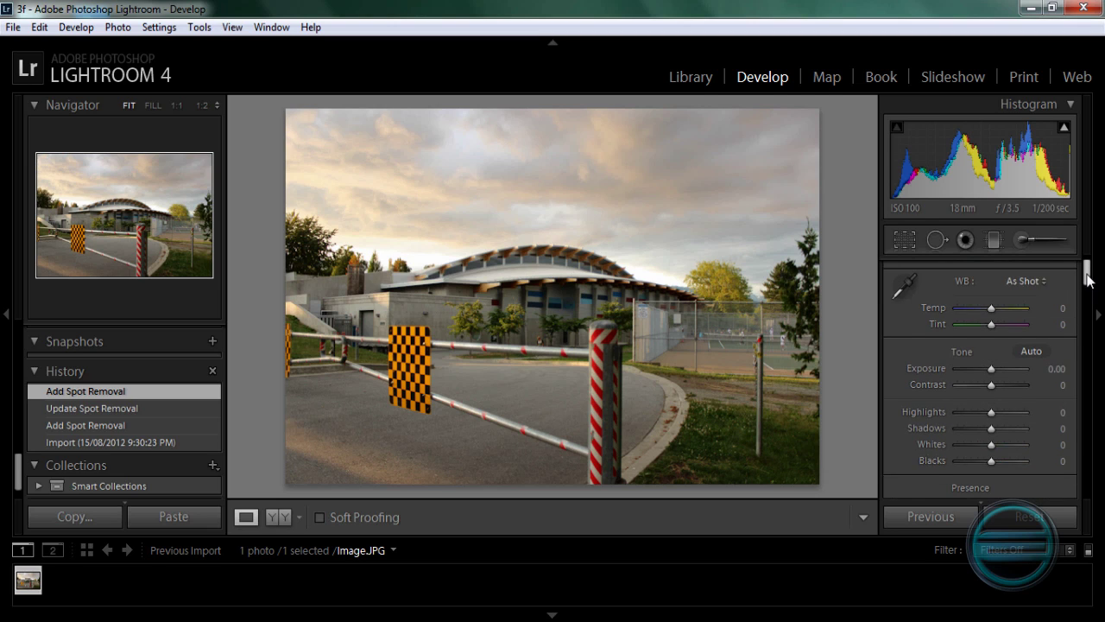
scroll(1088, 278, "up", 2)
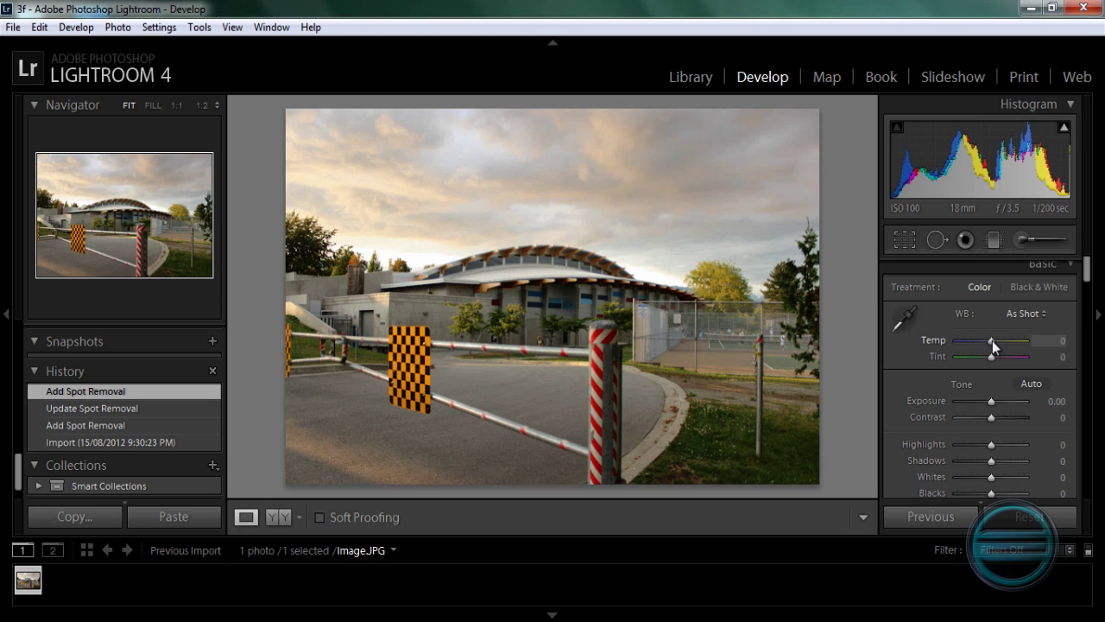
left_click_drag(992, 340, 1001, 355)
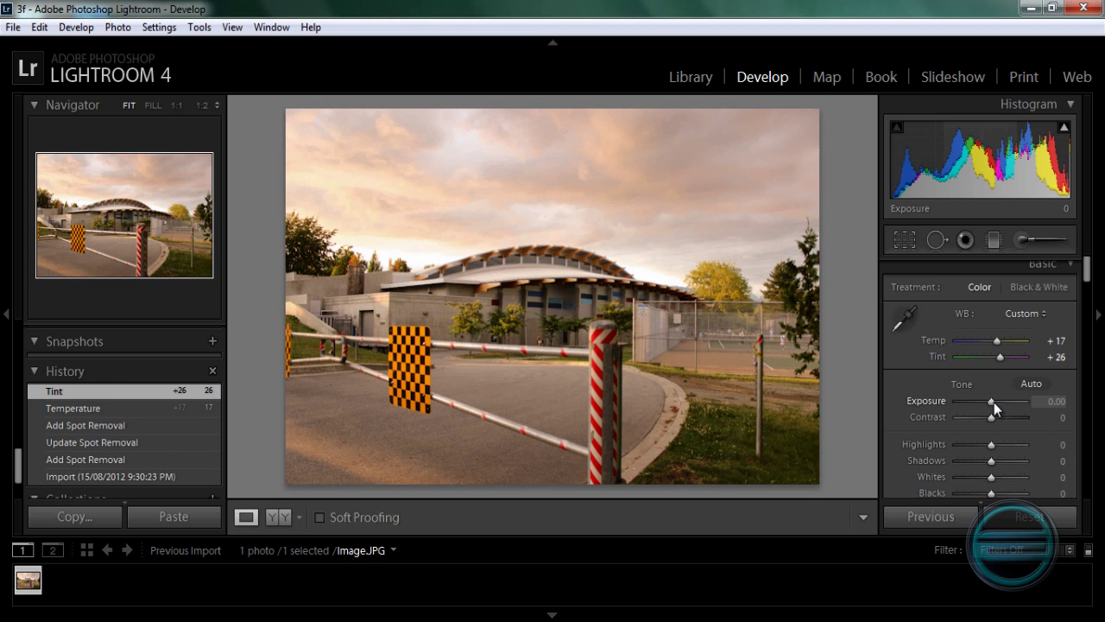
Step: Darken Exposure to −0.83 and lower Contrast to −19
left_click_drag(994, 403, 988, 402)
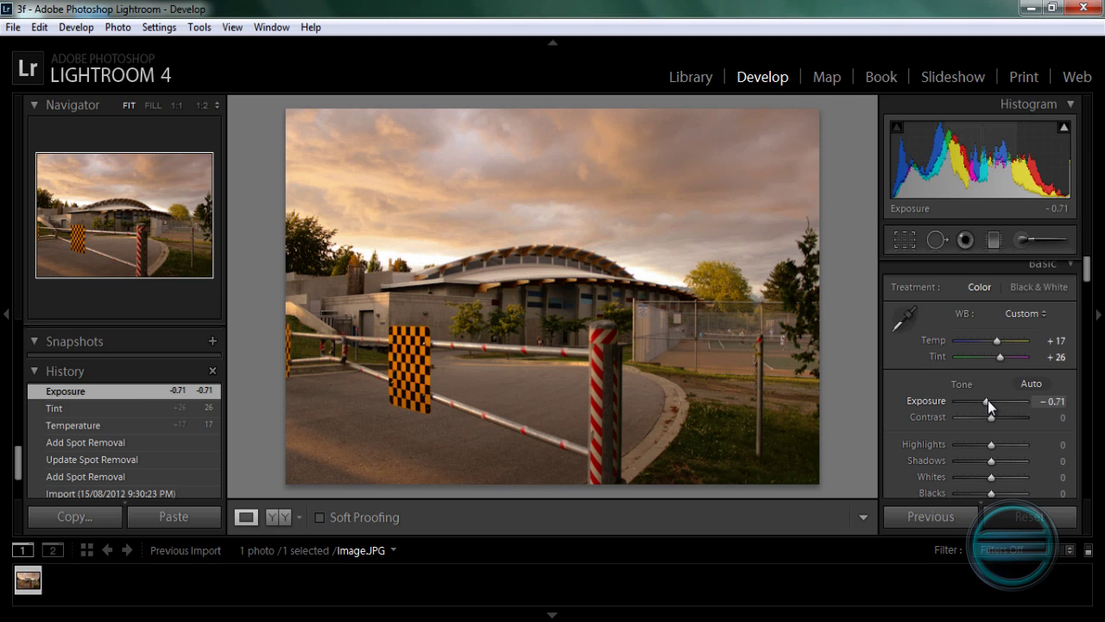
left_click_drag(988, 400, 987, 400)
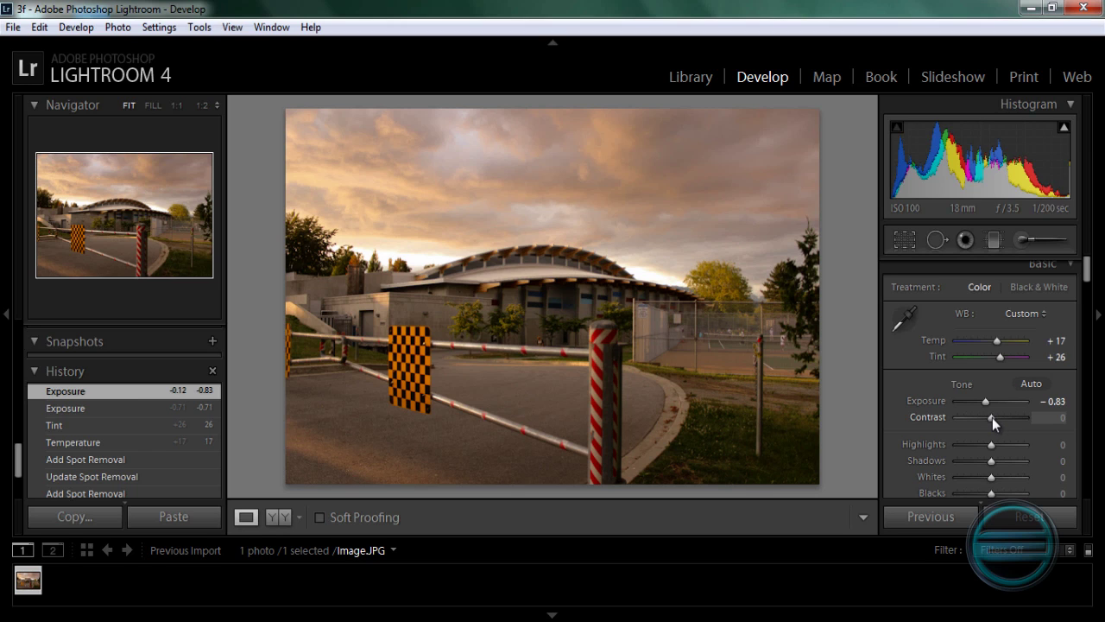
left_click_drag(992, 417, 986, 417)
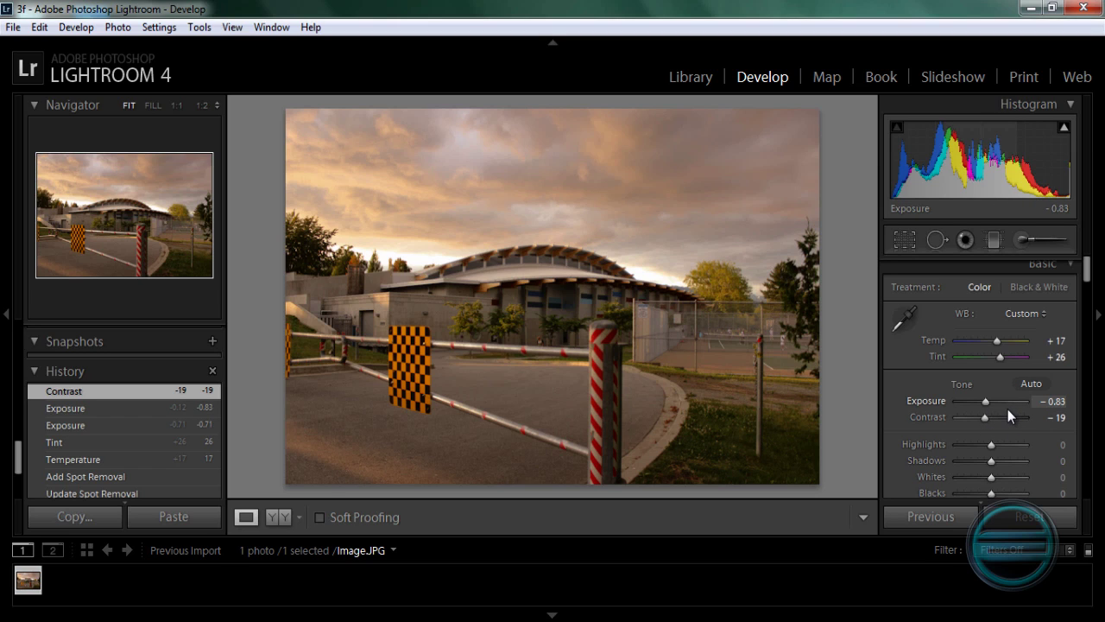
Step: Set Basic sliders to Highlights +26, Shadows +2, Whites +12 and Blacks −21
left_click_drag(992, 446, 1001, 444)
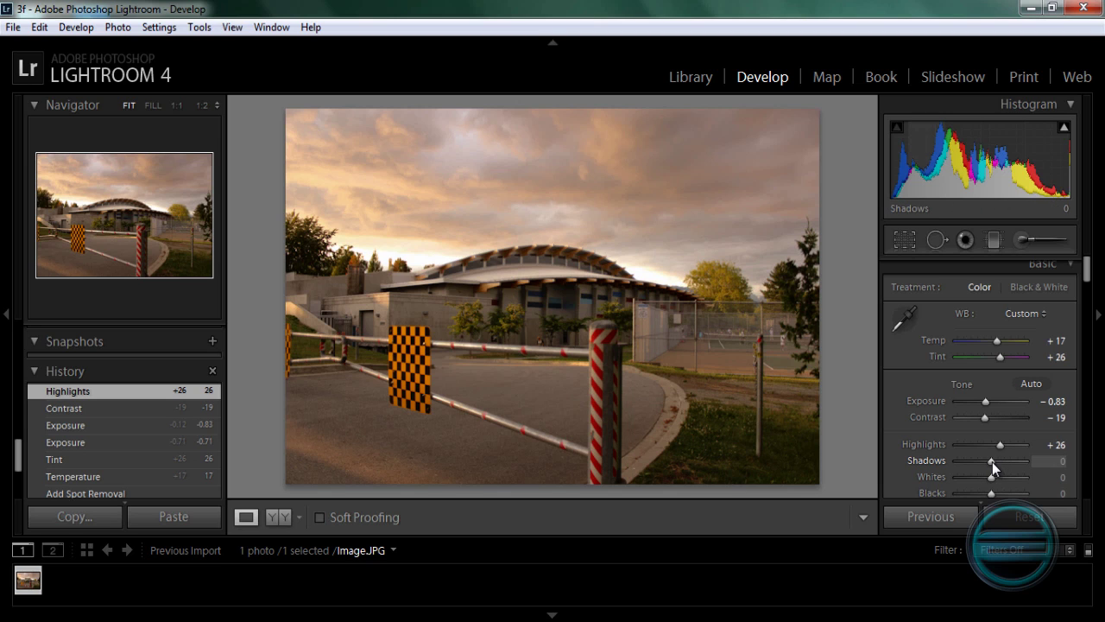
left_click_drag(993, 462, 993, 460)
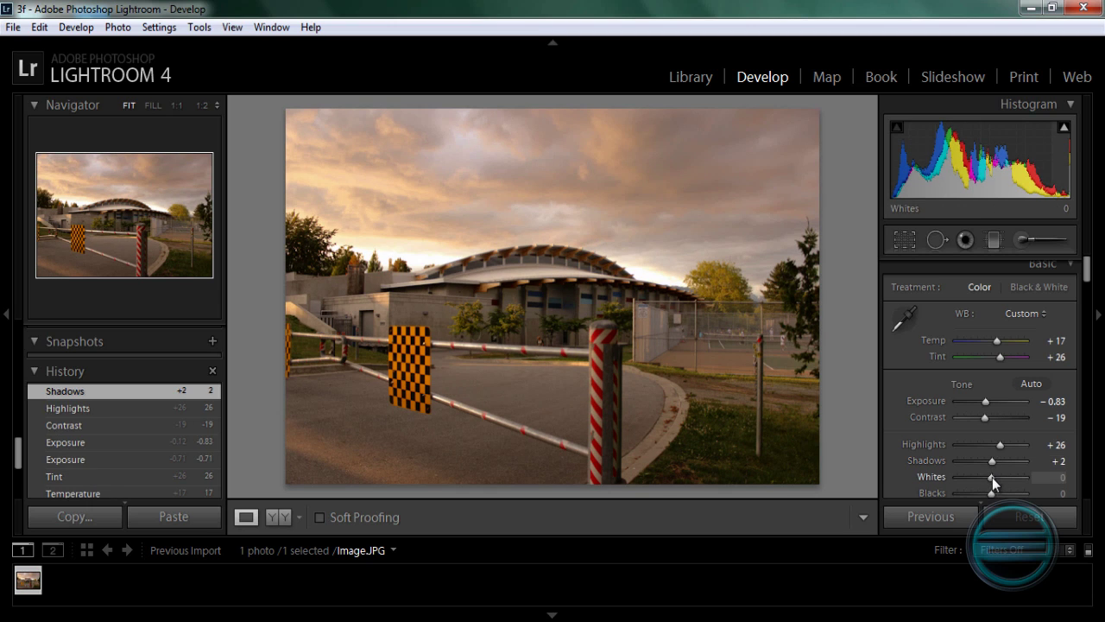
left_click_drag(992, 477, 996, 481)
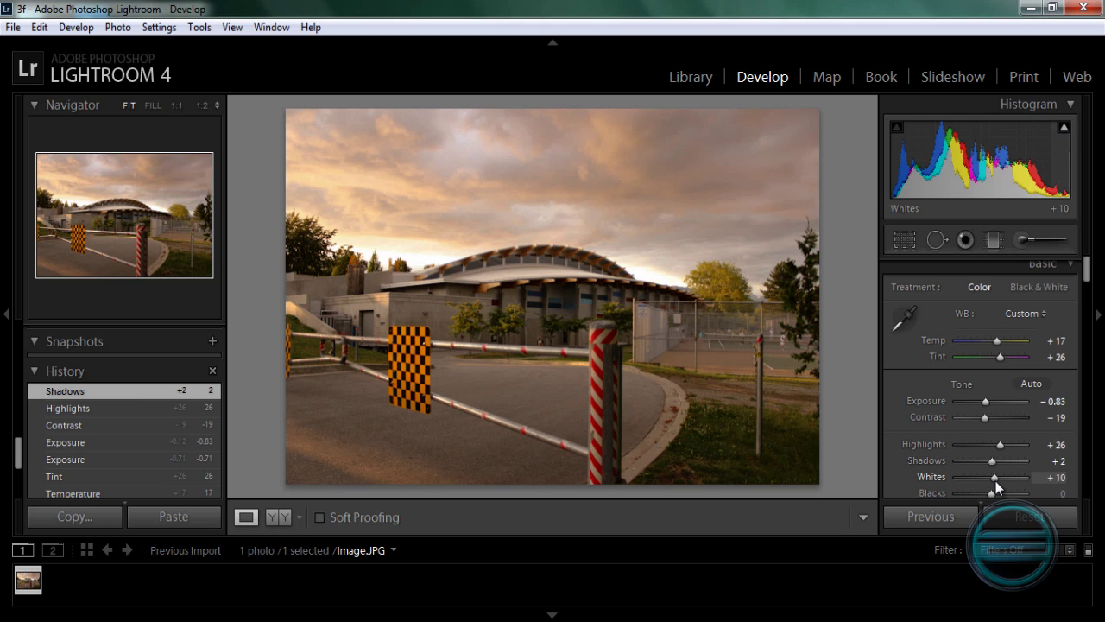
left_click_drag(996, 481, 996, 479)
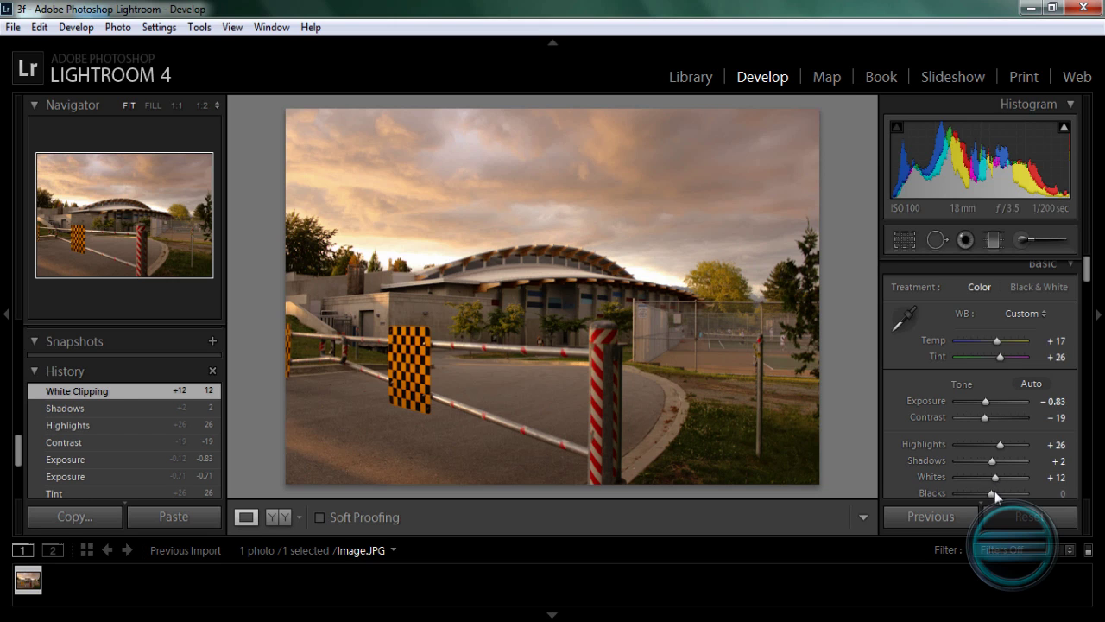
left_click_drag(992, 492, 985, 491)
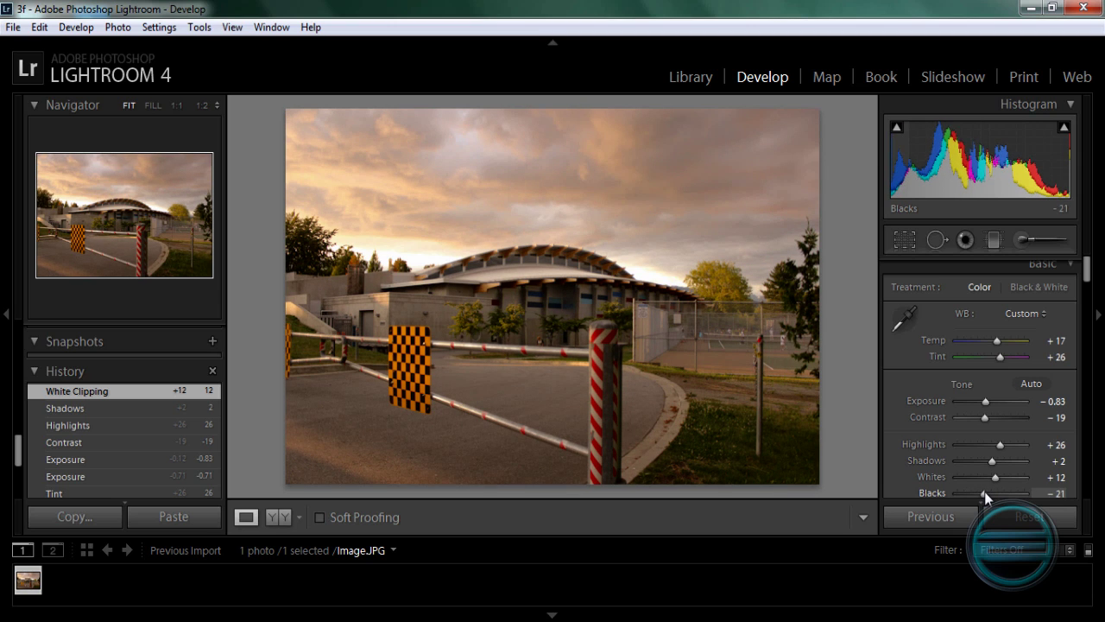
Step: In Presence, push Clarity to +100, Vibrance to +36 and Saturation to −10
scroll(1007, 444, "down", 2)
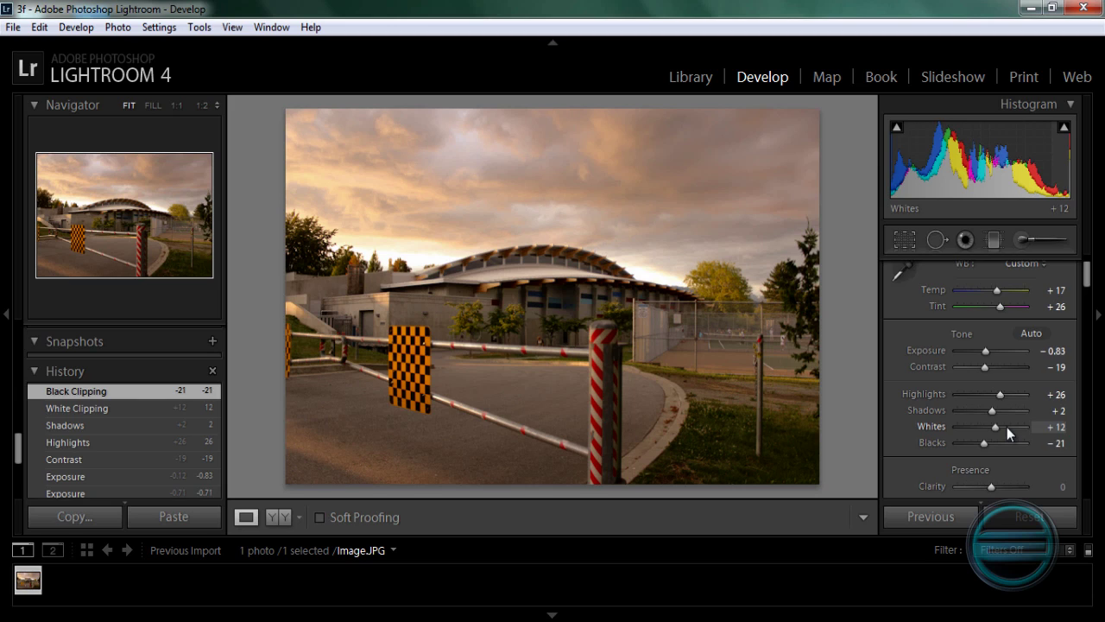
scroll(1007, 427, "down", 3)
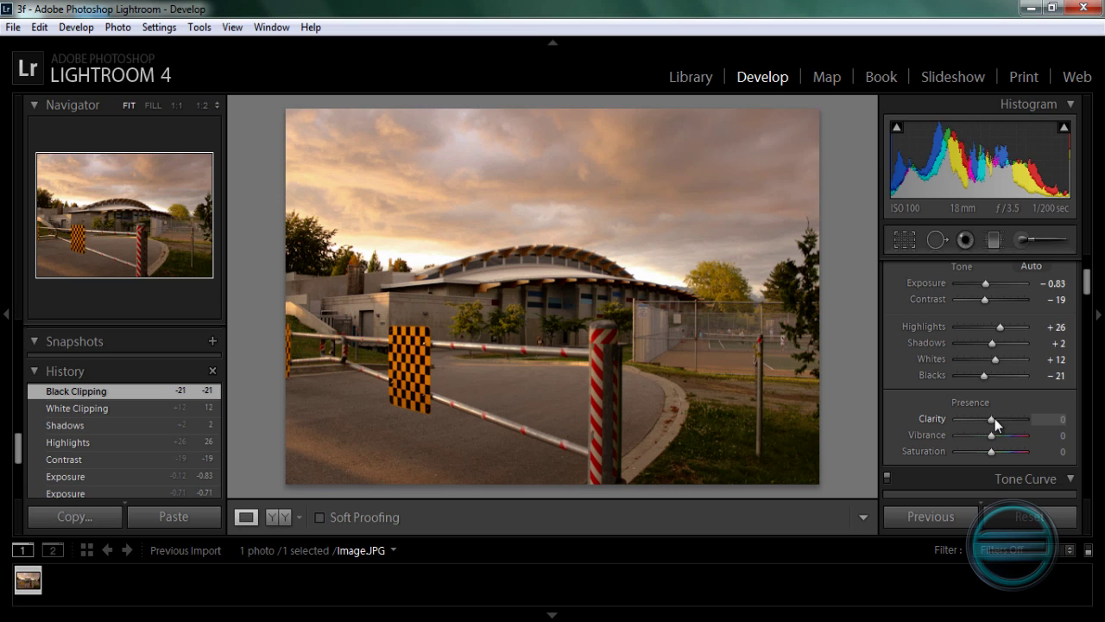
left_click_drag(993, 419, 1058, 424)
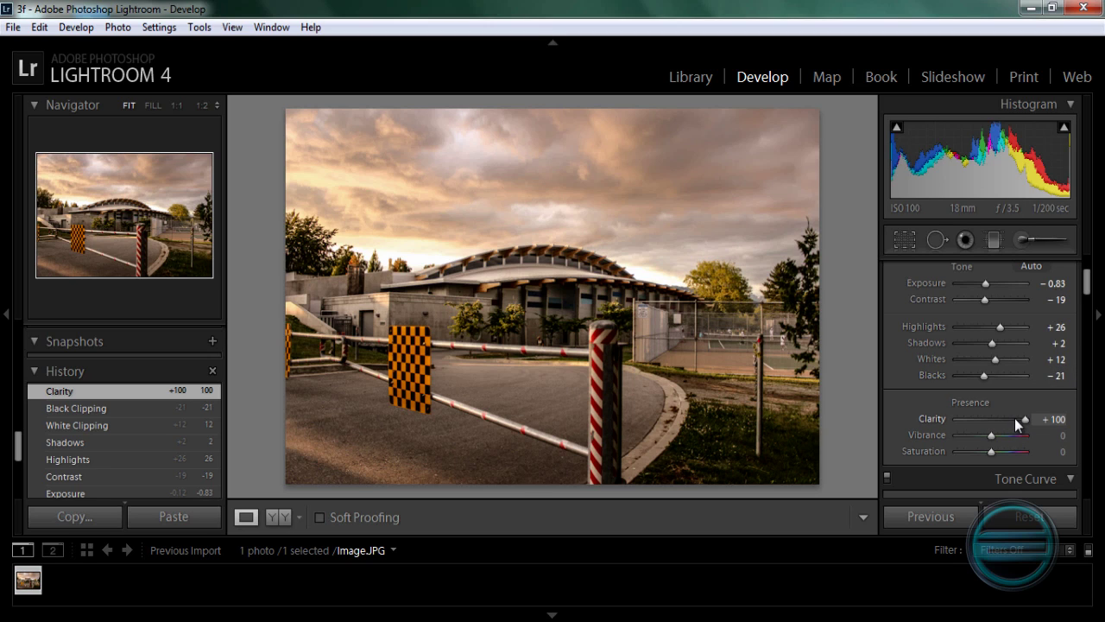
left_click_drag(1001, 436, 1001, 436)
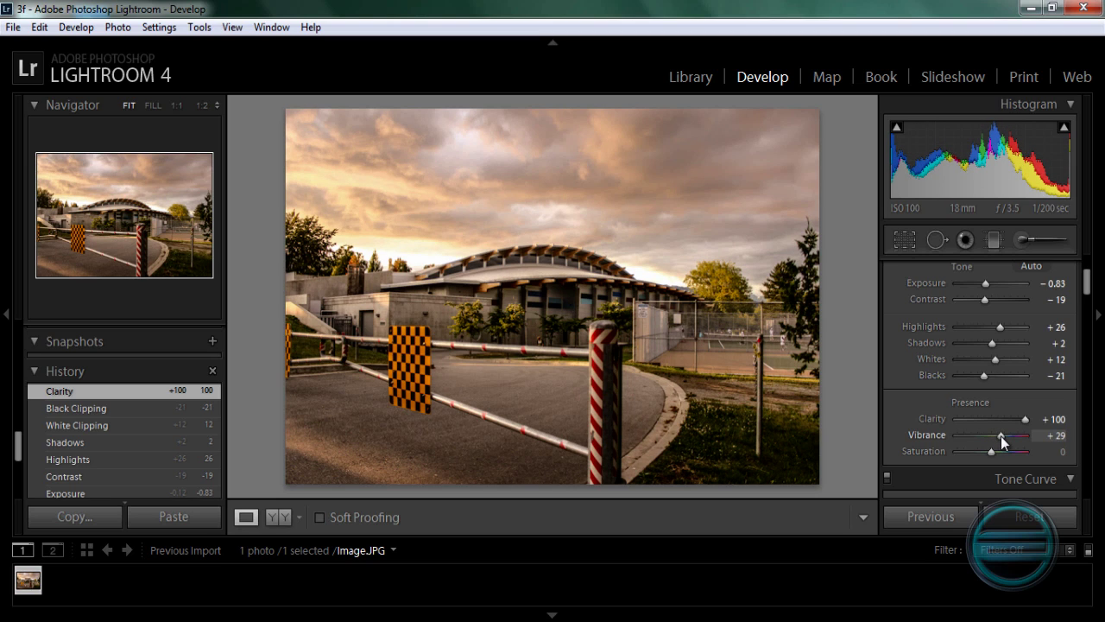
left_click_drag(1001, 436, 985, 450)
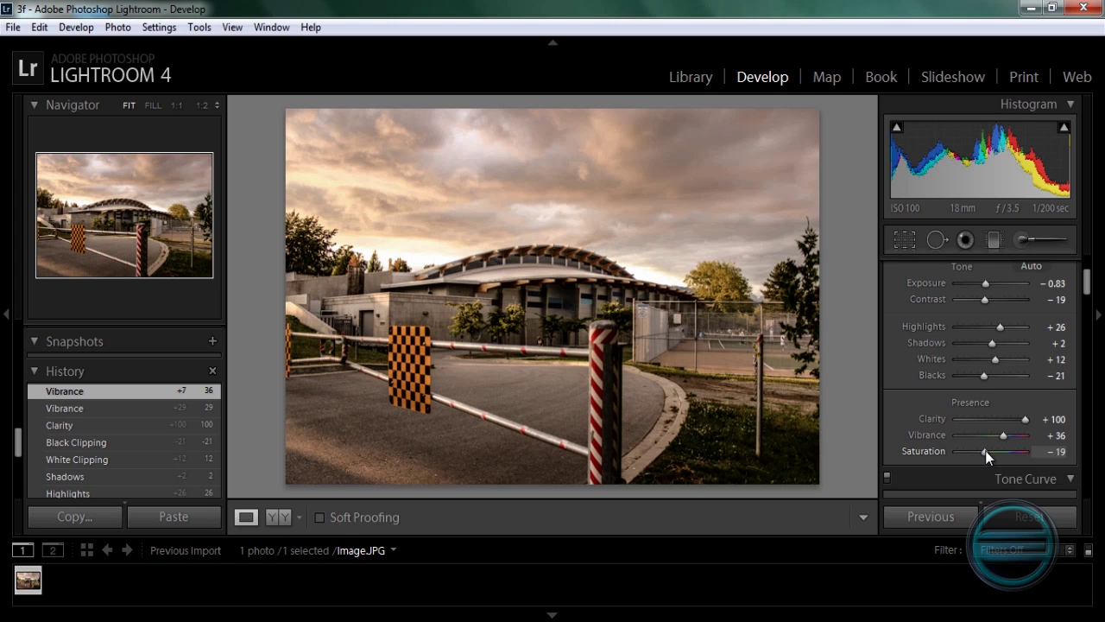
left_click_drag(986, 450, 988, 451)
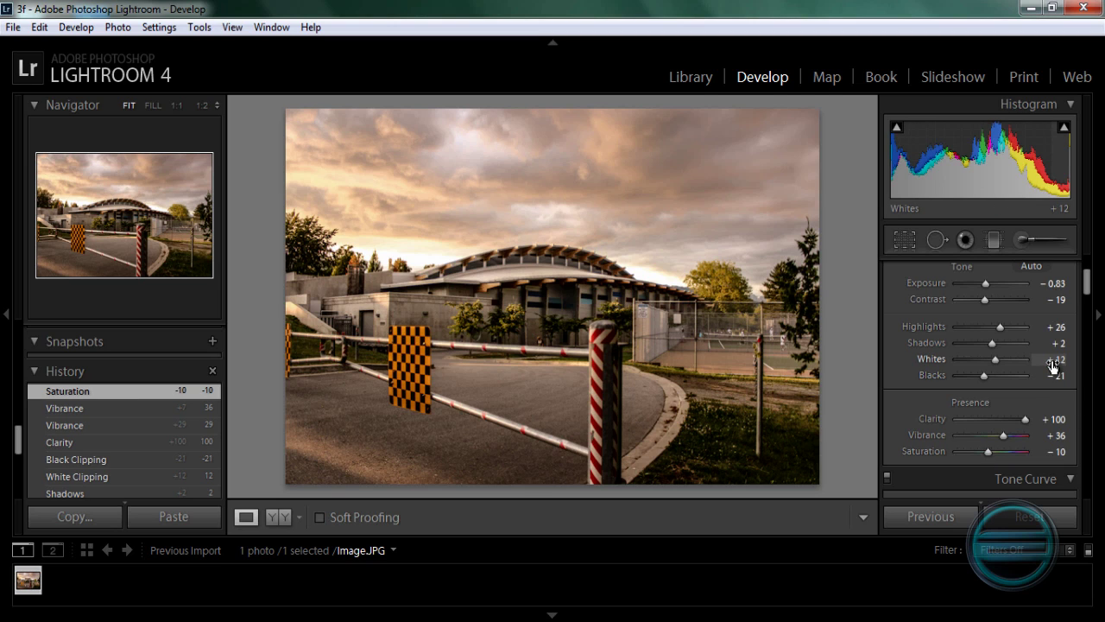
left_click_drag(1089, 293, 1090, 318)
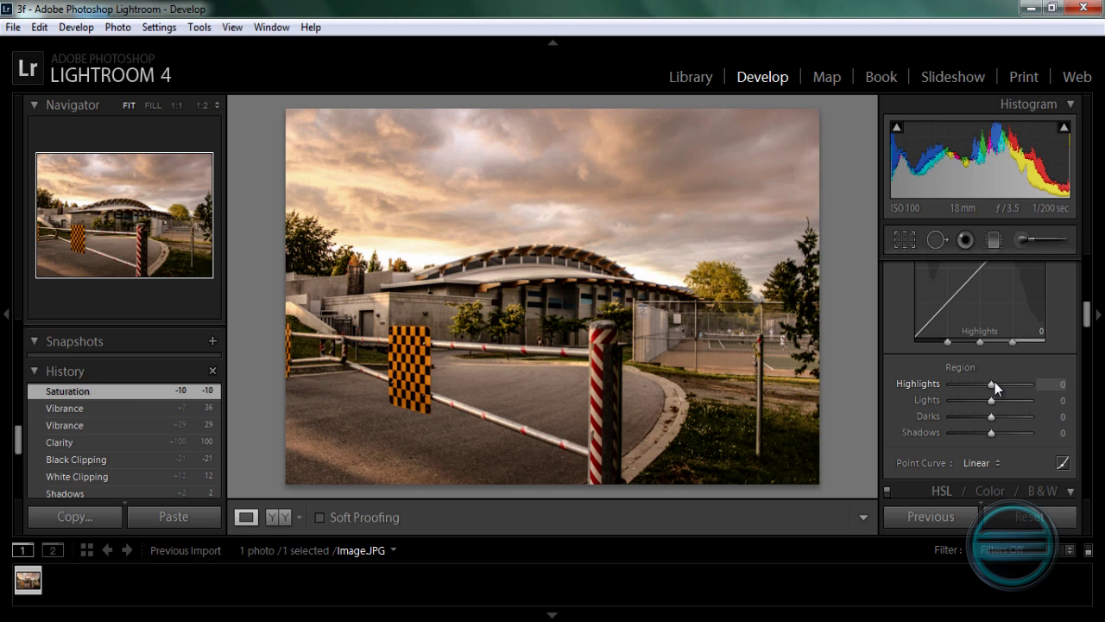
Step: Set Tone Curve regions to Highlights −26, Lights +11 and Darks −7, leaving Shadows at 0
mouse_move(995, 382)
left_mouse_down()
mouse_move(1015, 385)
mouse_move(984, 392)
mouse_move(997, 399)
mouse_move(983, 403)
mouse_move(997, 400)
left_mouse_up()
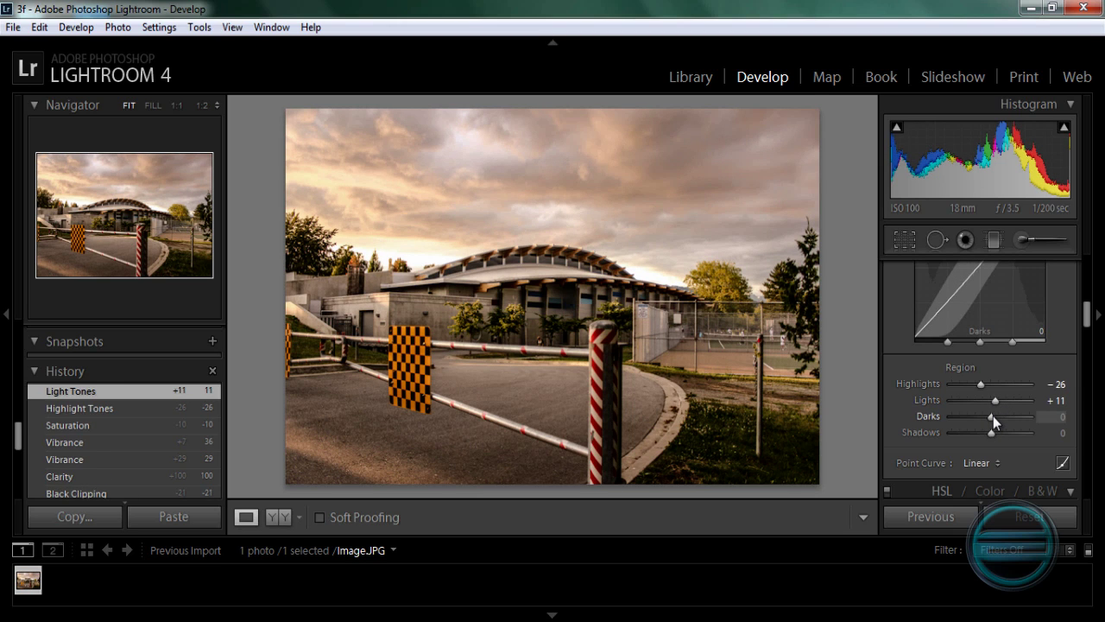
left_click_drag(995, 416, 990, 418)
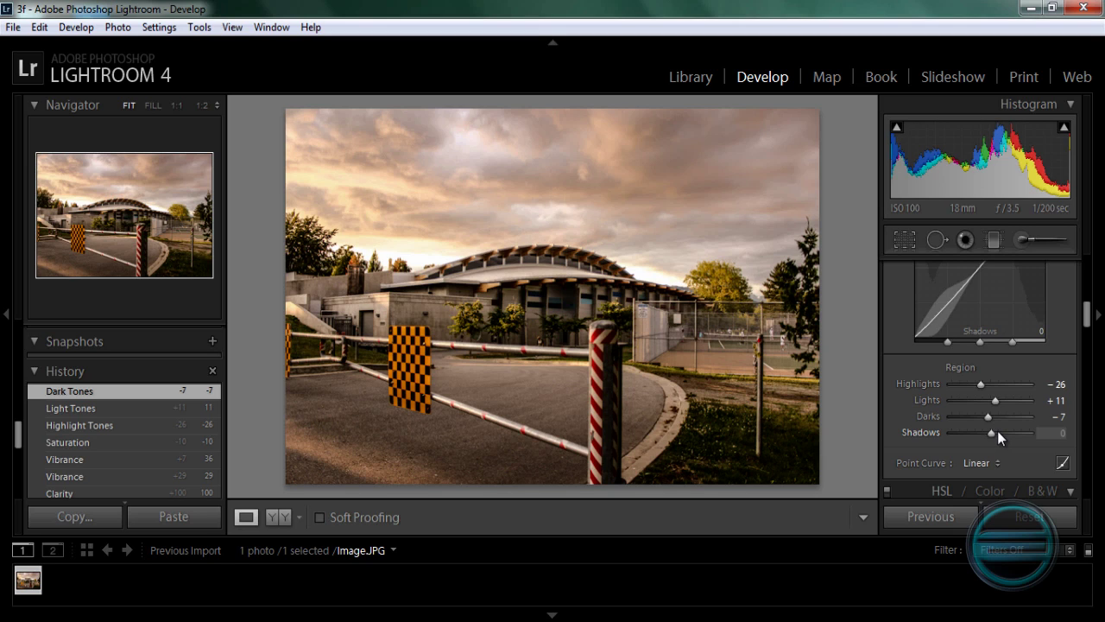
mouse_move(991, 434)
left_mouse_down()
mouse_move(1002, 437)
mouse_move(991, 439)
left_mouse_up()
Step: Raise HSL Orange saturation to +20 and cut Green saturation to −20
scroll(1005, 401, "down", 4)
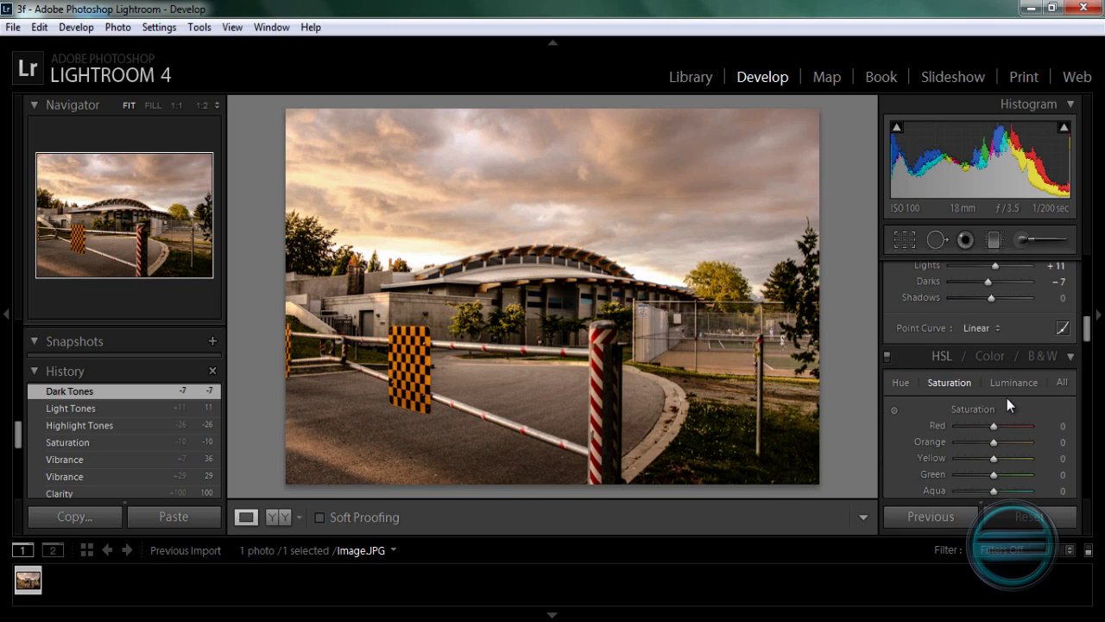
scroll(1007, 398, "down", 2)
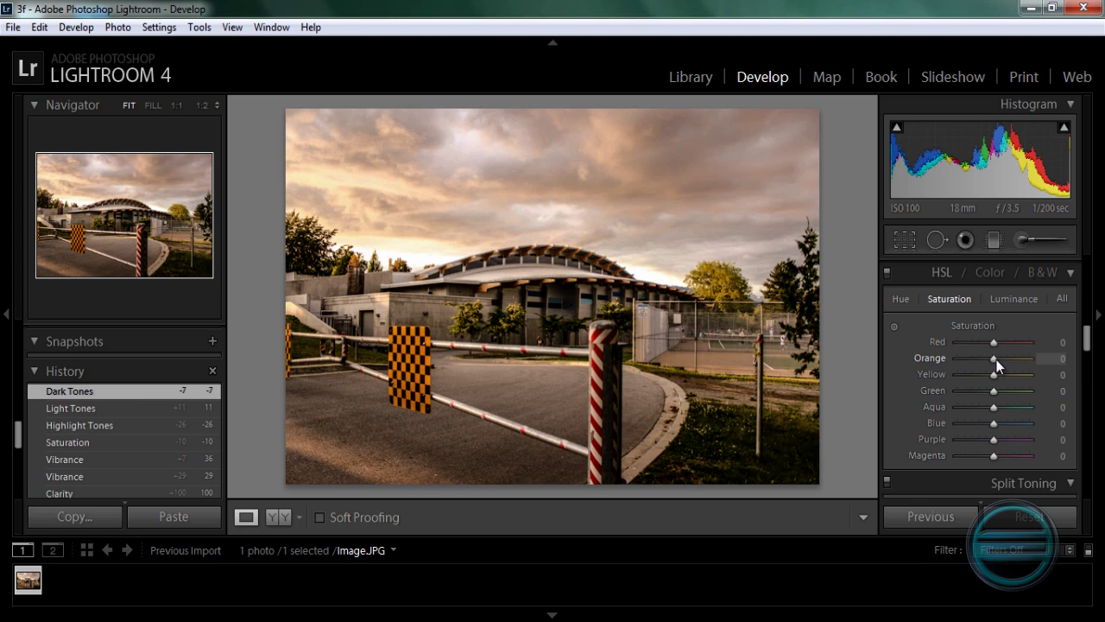
left_click_drag(997, 359, 1003, 358)
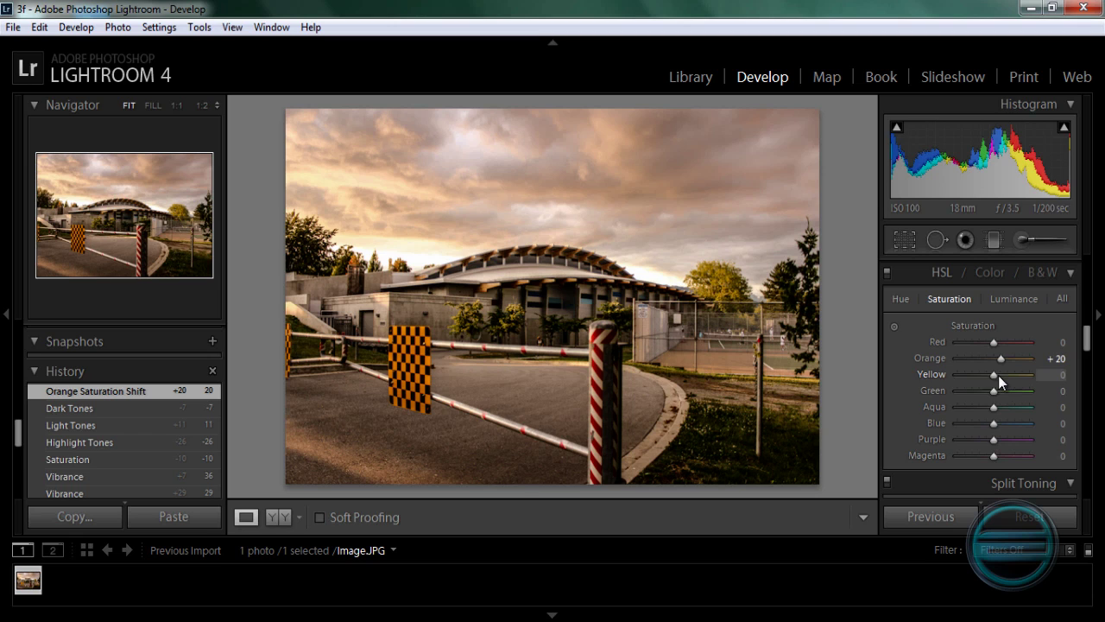
left_click_drag(992, 391, 978, 385)
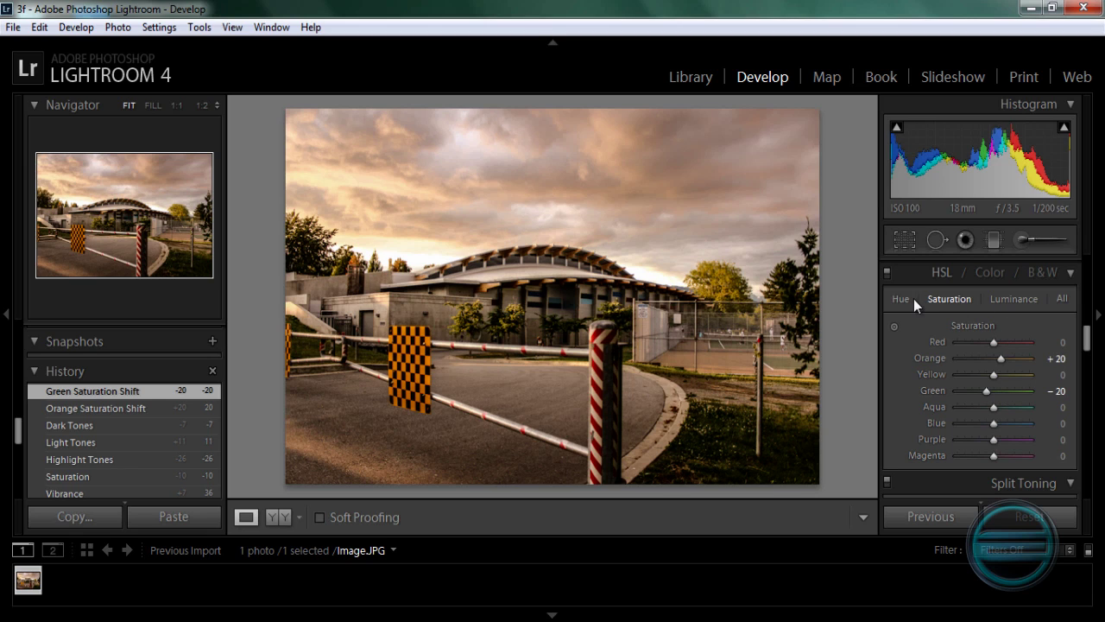
Step: Darken Orange luminance to −22 and Green to −18, nudging Orange saturation to +24
left_click(1013, 297)
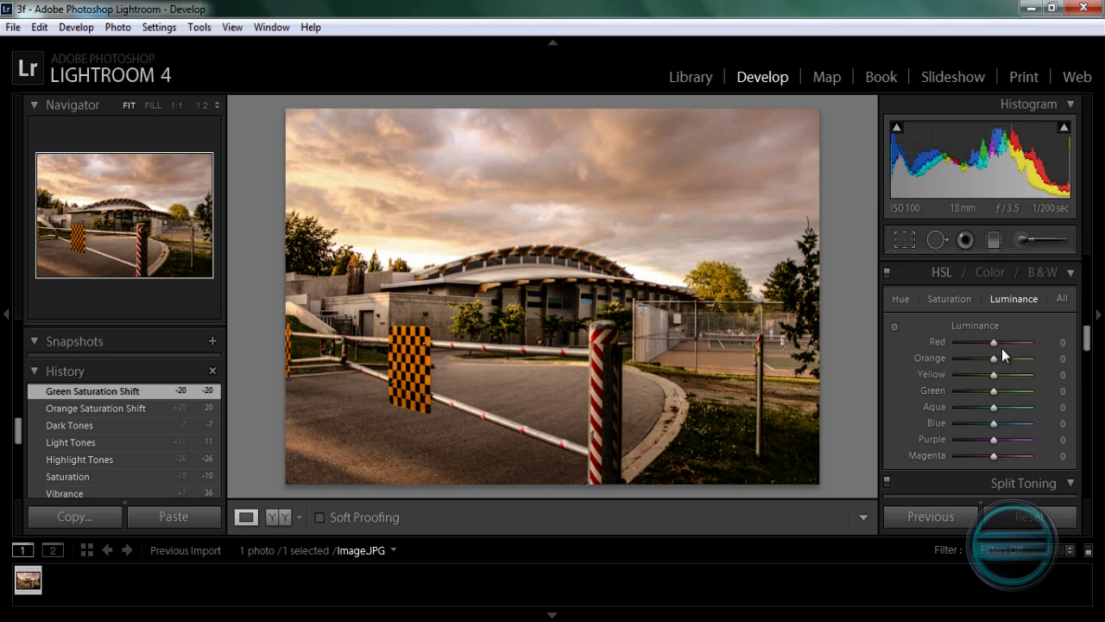
mouse_move(994, 359)
left_mouse_down()
mouse_move(1005, 363)
mouse_move(984, 364)
left_mouse_up()
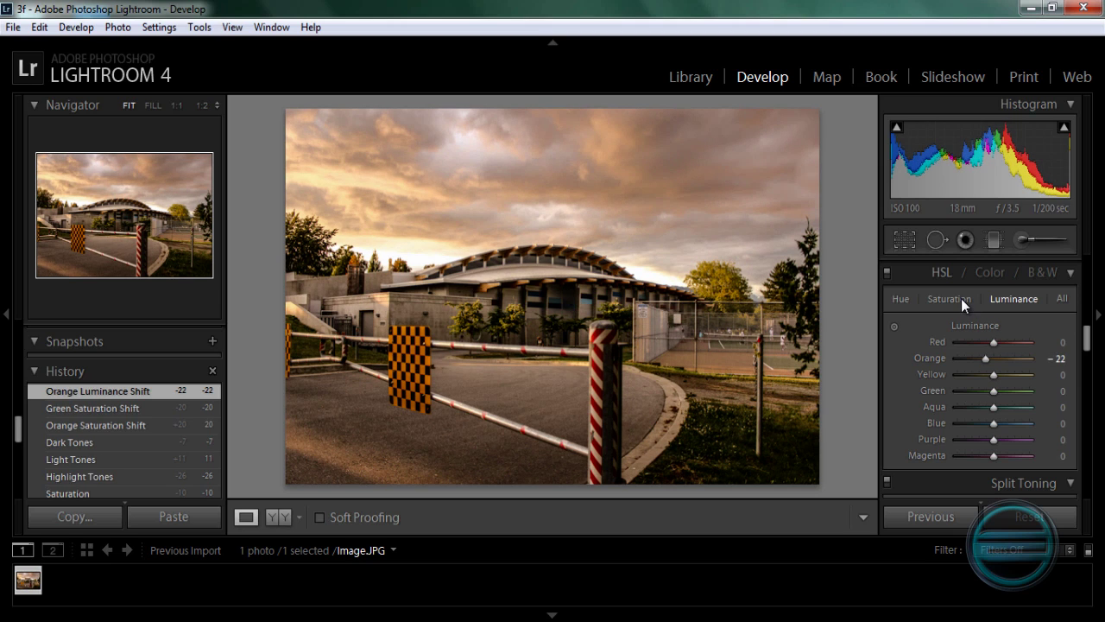
left_click(961, 298)
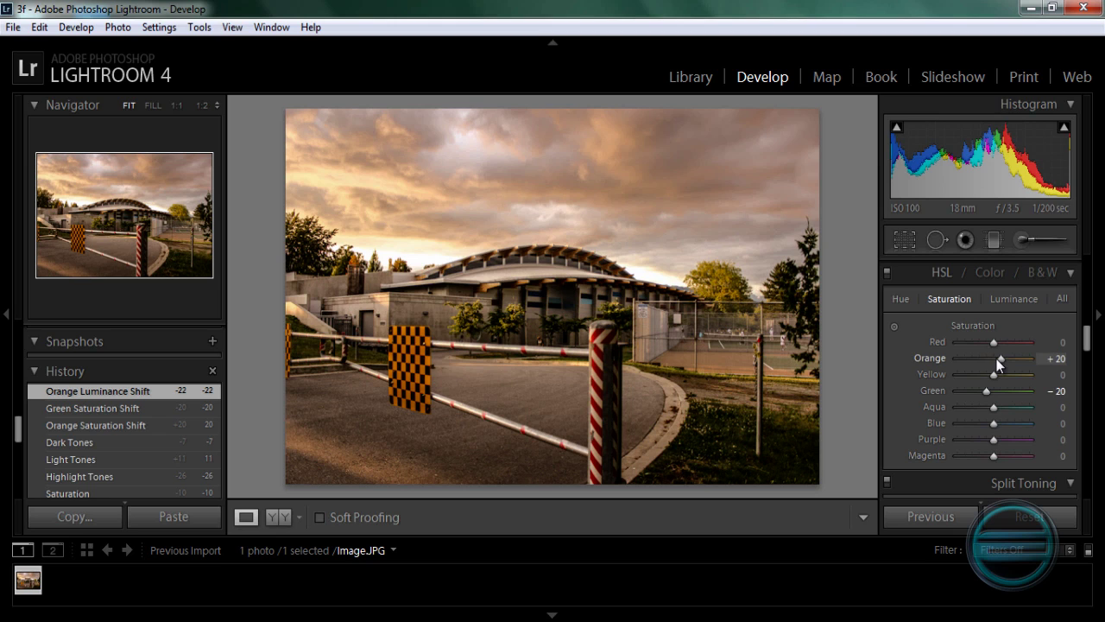
left_click_drag(1001, 361, 1004, 359)
left_click(997, 299)
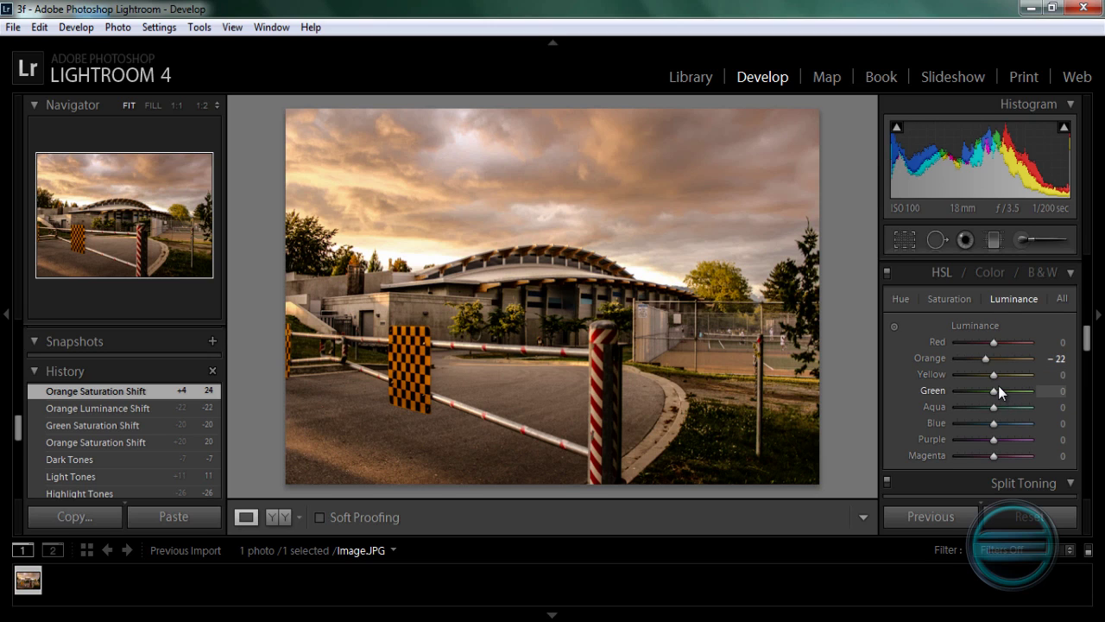
left_click_drag(994, 394, 987, 393)
Step: Split-tone highlights at hue 31, saturation 12; shadows at hue 128 with saturation 0
scroll(1002, 384, "down", 3)
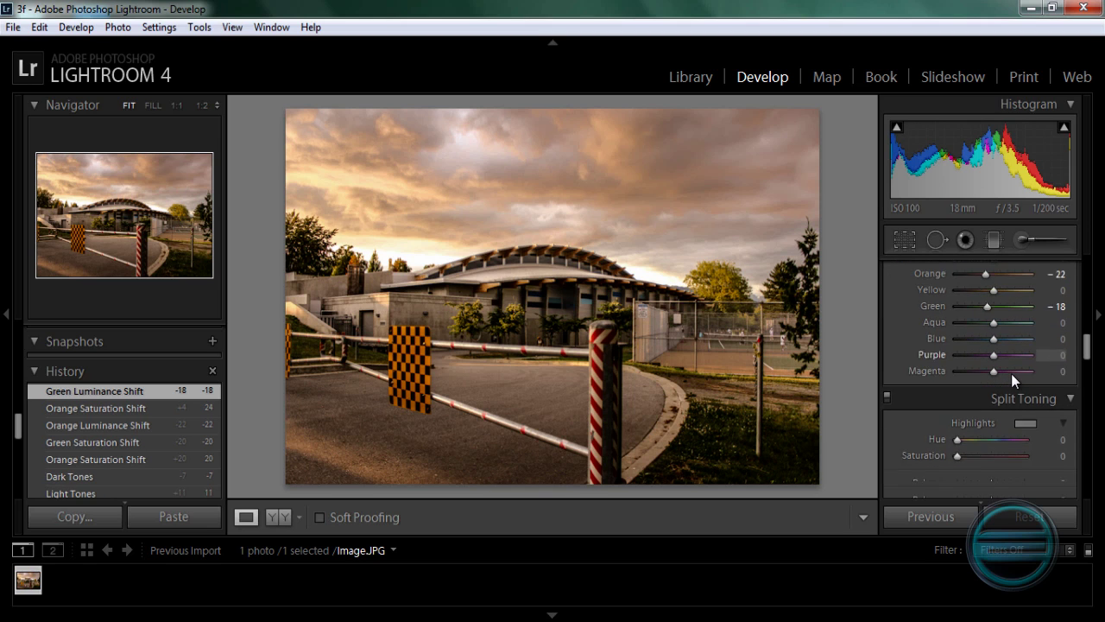
left_click(1026, 355)
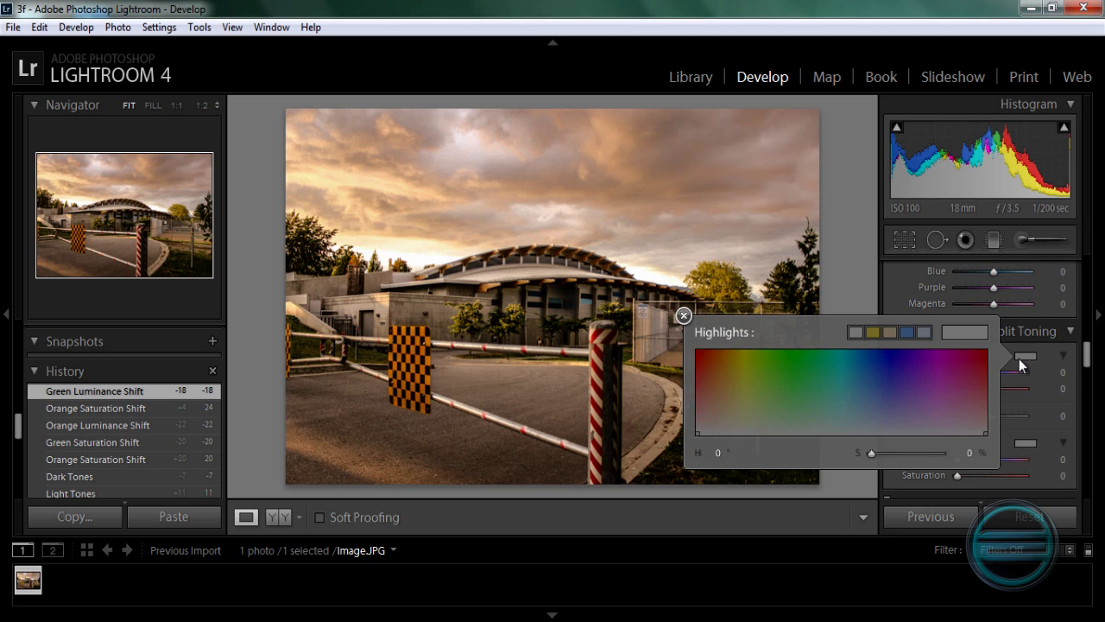
left_click_drag(765, 393, 720, 416)
left_click(1026, 443)
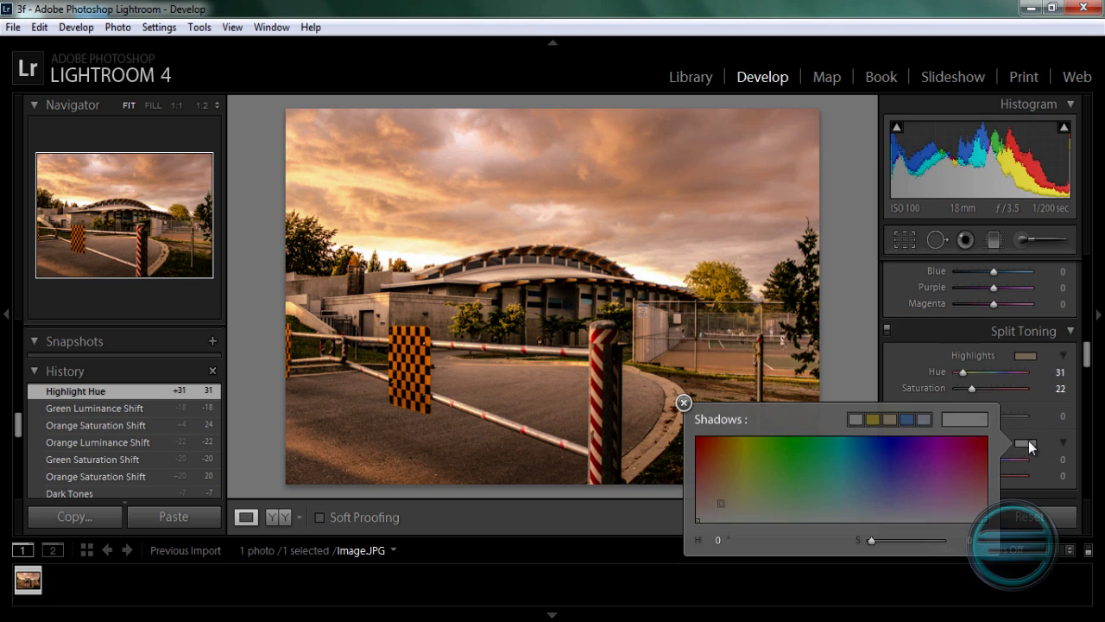
left_click_drag(861, 476, 798, 513)
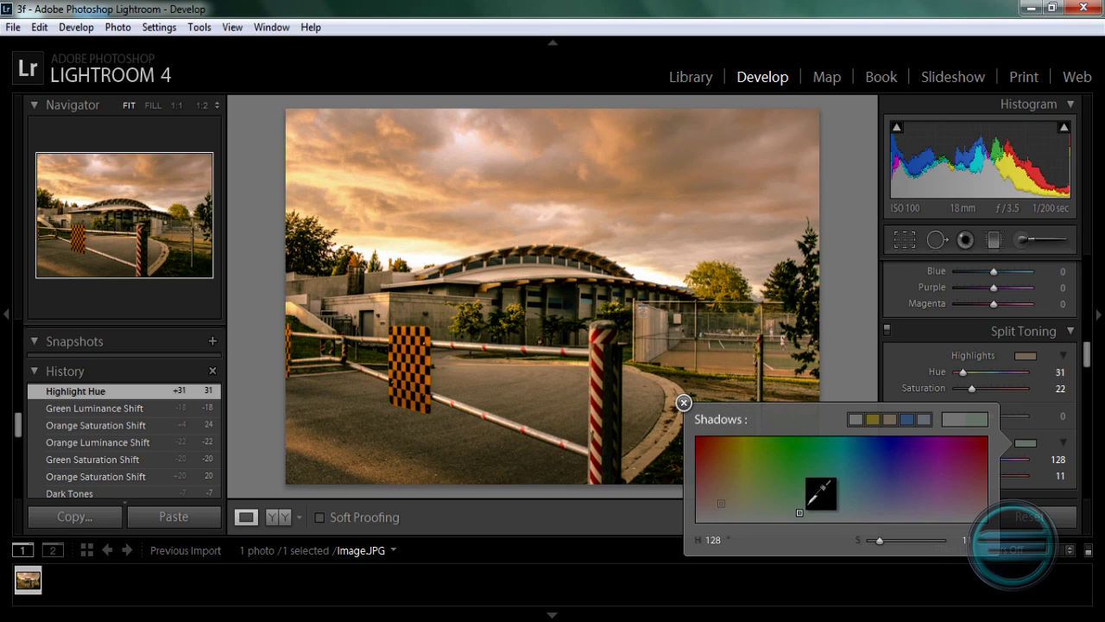
left_click(1048, 415)
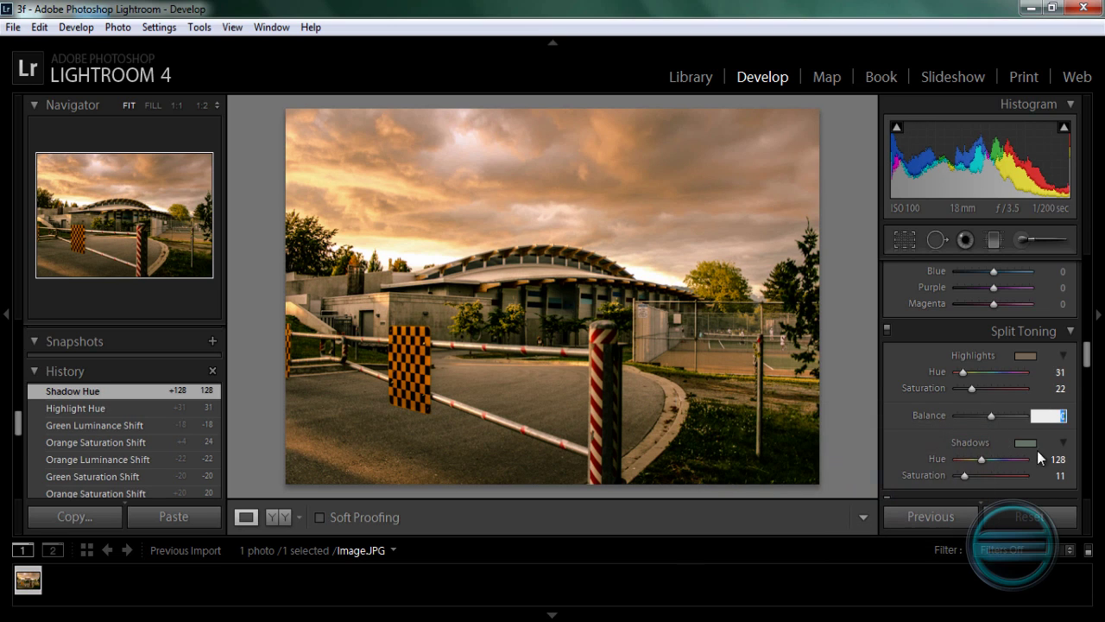
double_click(962, 476)
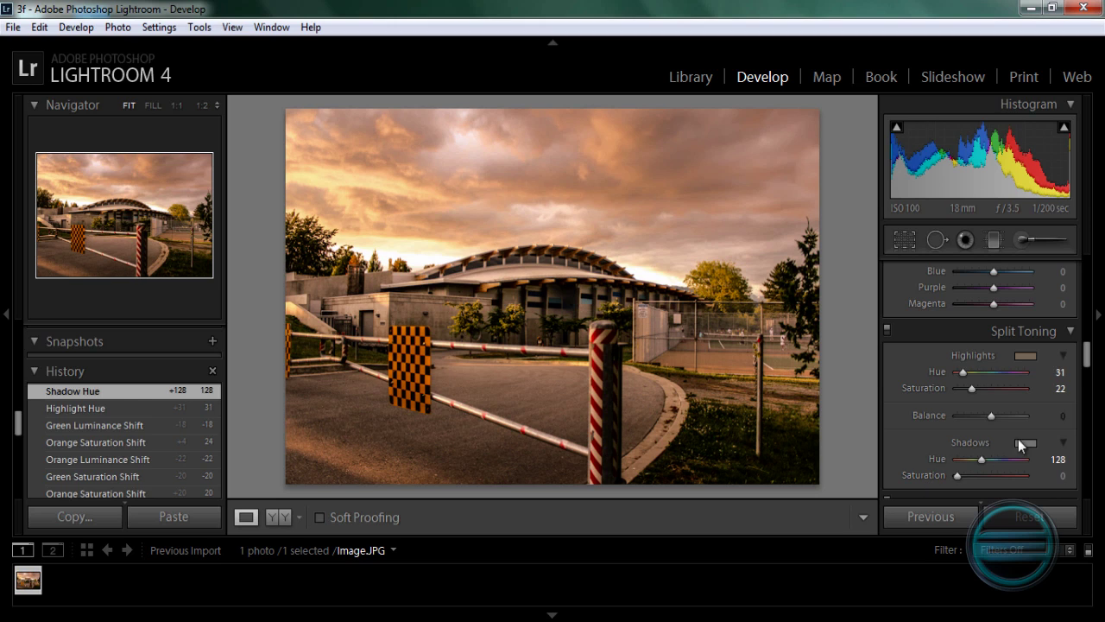
left_click_drag(973, 392, 968, 391)
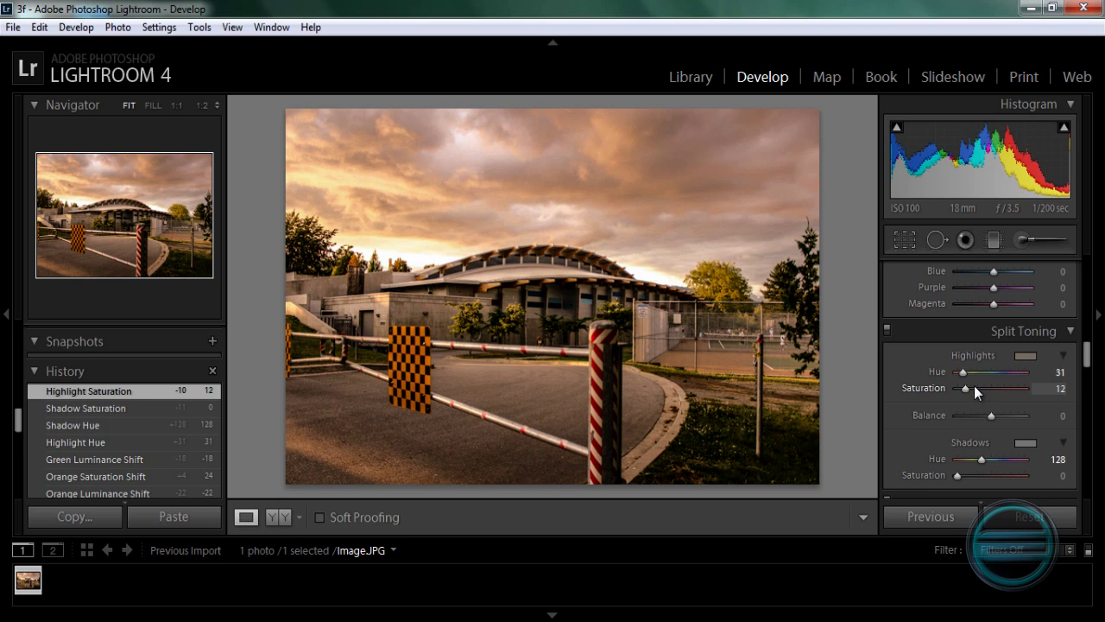
scroll(974, 385, "down", 4)
scroll(1008, 375, "down", 3)
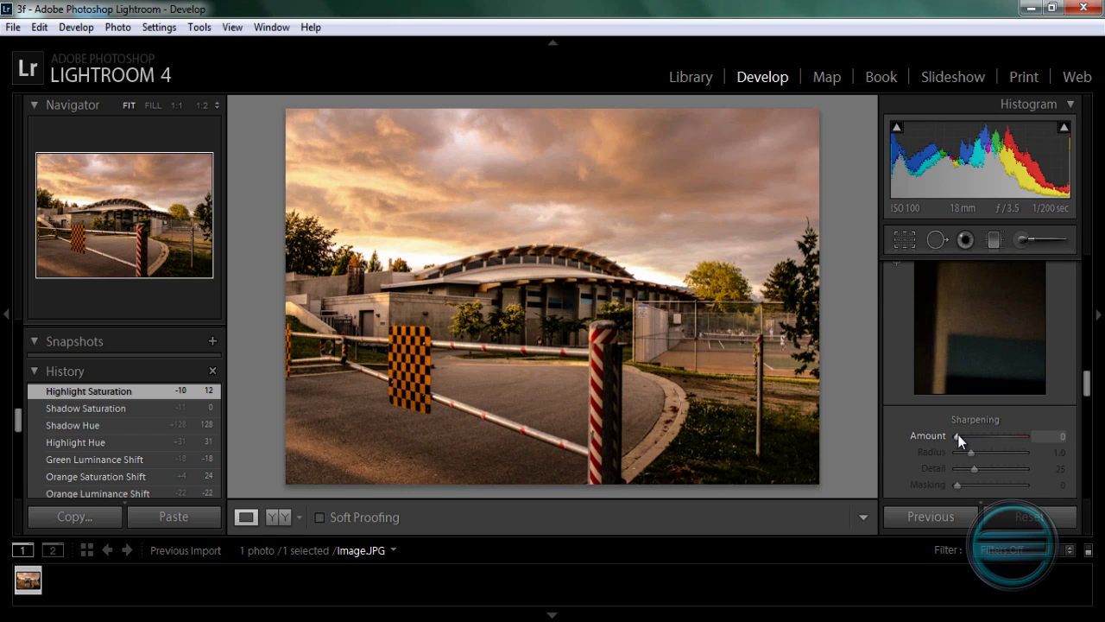
Step: Raise Sharpening Amount to 150 and inspect the sky at 1:1 zoom
left_click_drag(957, 436, 1045, 449)
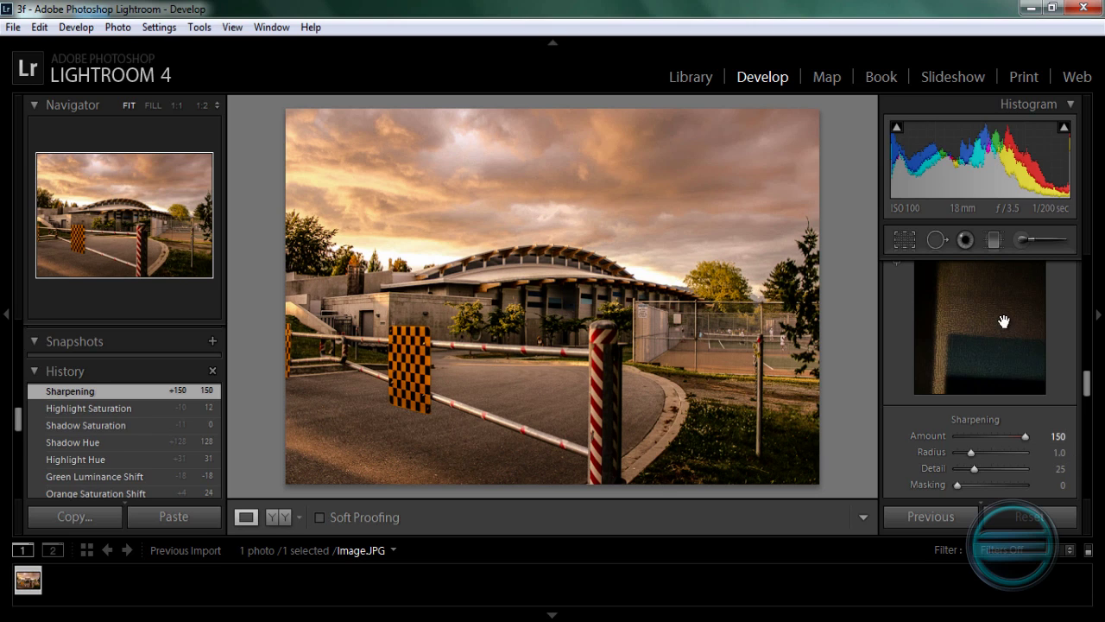
left_click_drag(1007, 316, 993, 342)
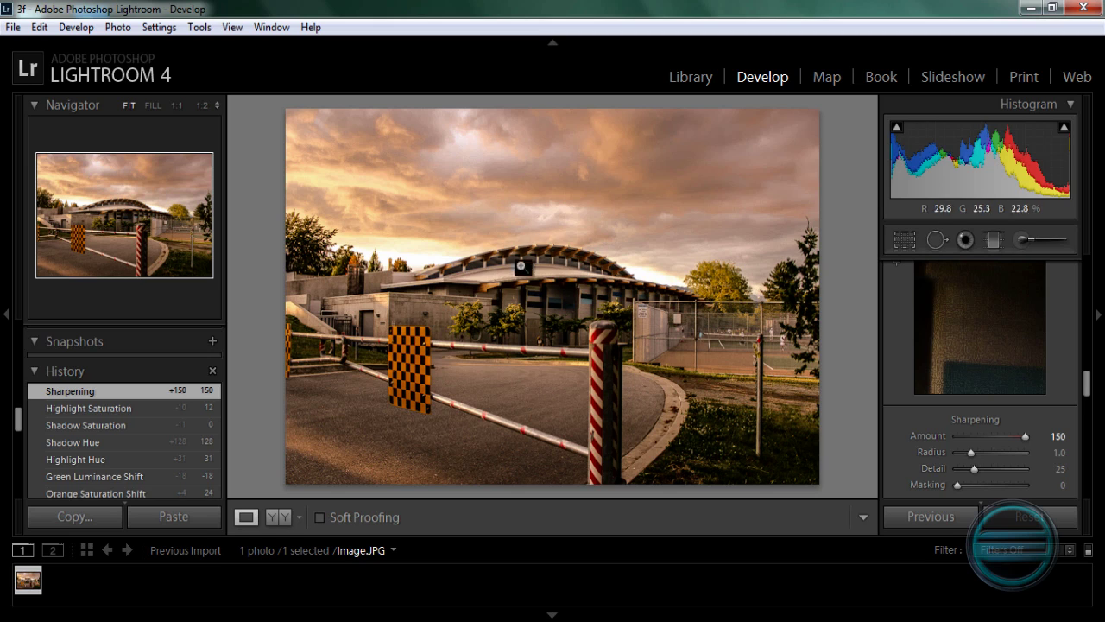
left_click(480, 202)
left_click_drag(483, 205, 501, 254)
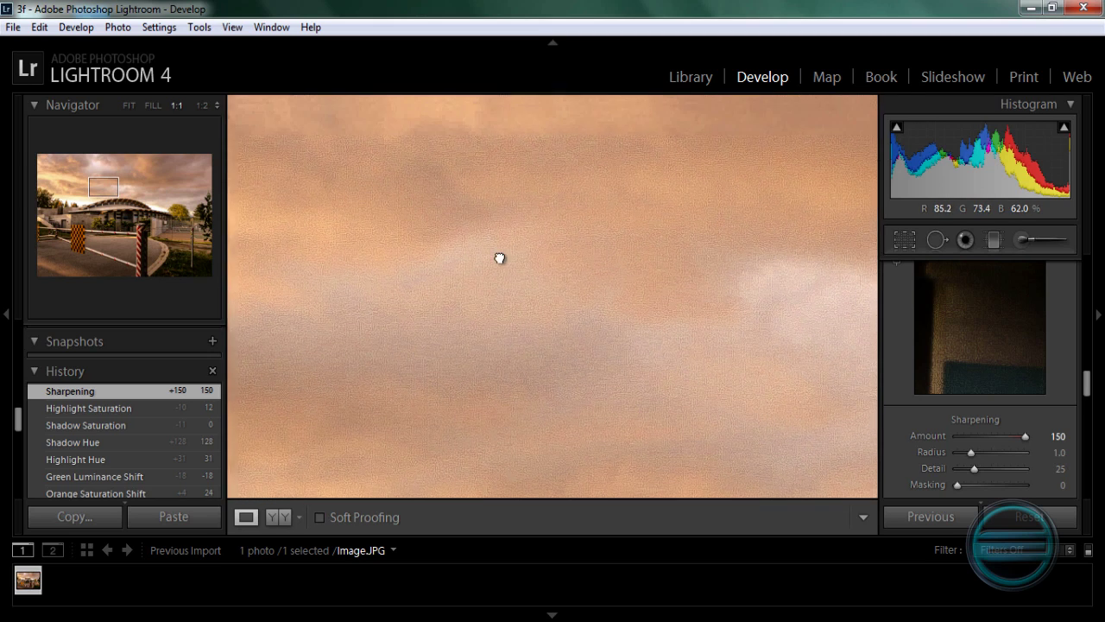
key("z")
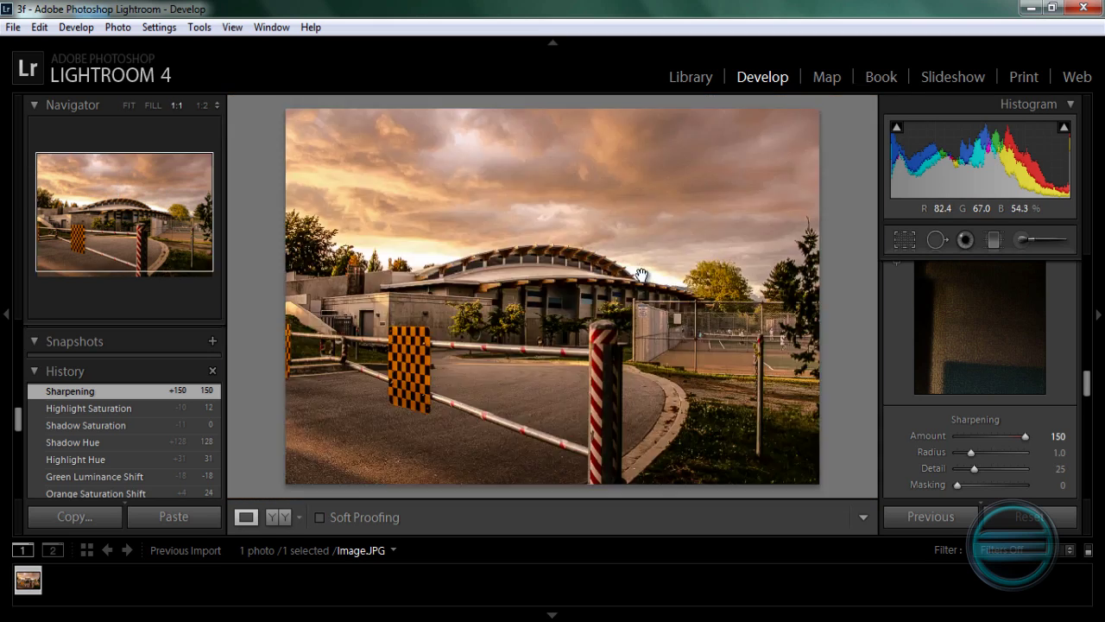
key("z")
left_click(645, 276)
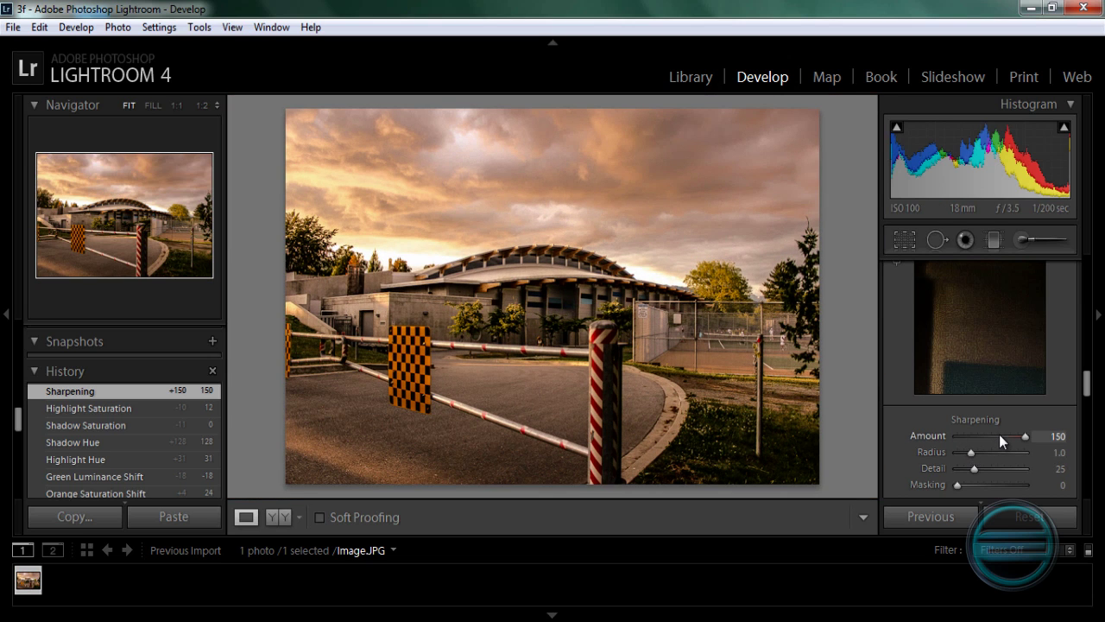
Step: Lower Amount to 123 and set Detail to 31, previewing the roof at 1:1
left_click_drag(1005, 433, 1013, 433)
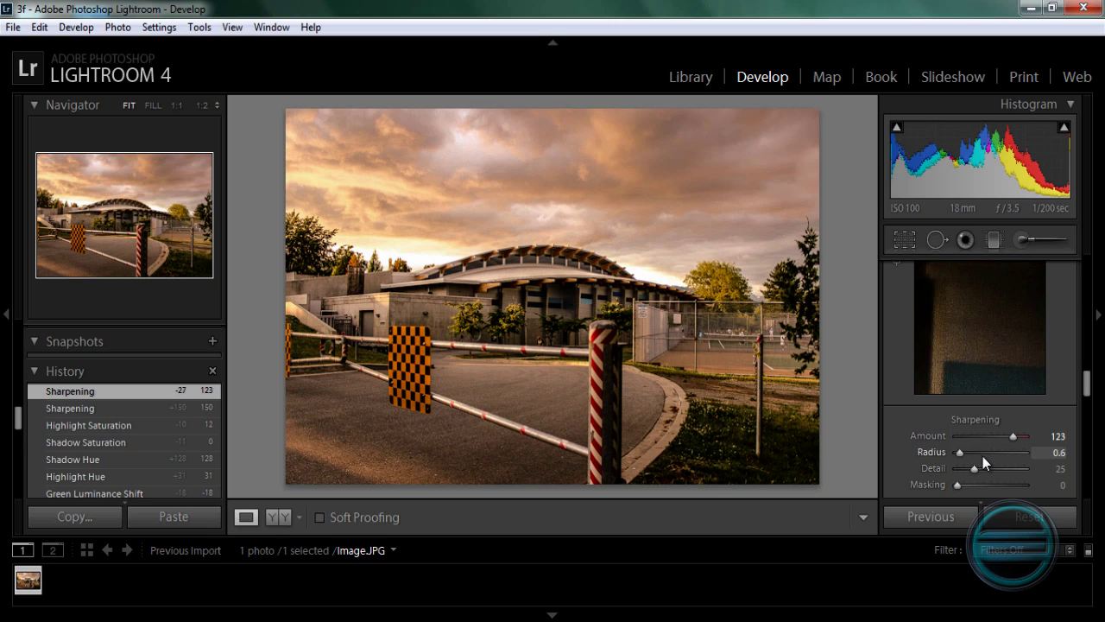
left_click(898, 264)
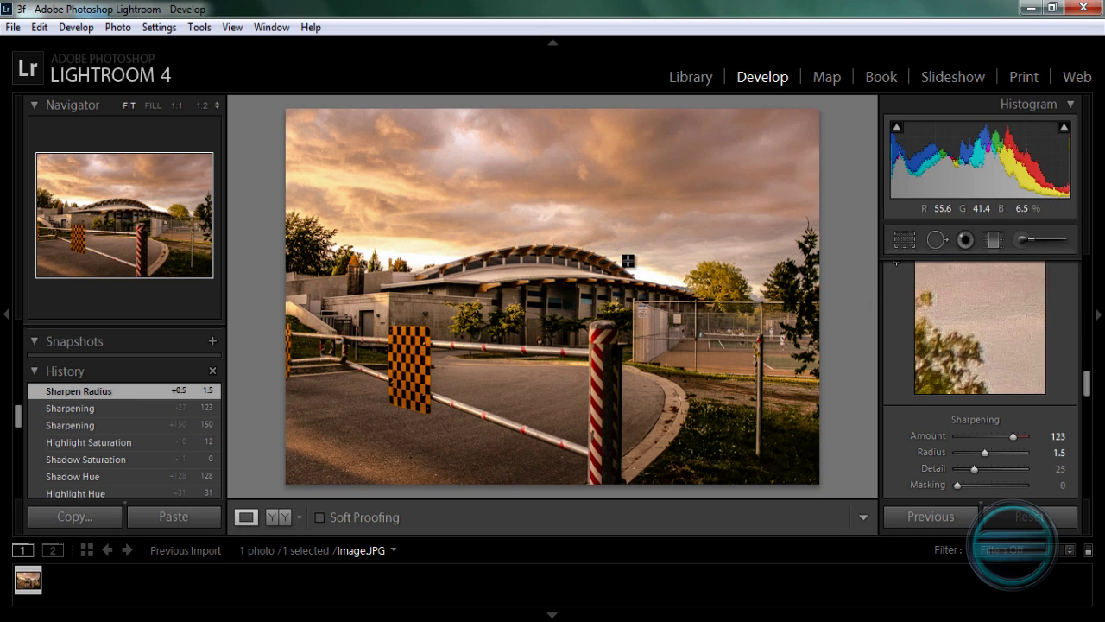
left_click(573, 256)
left_click(573, 256)
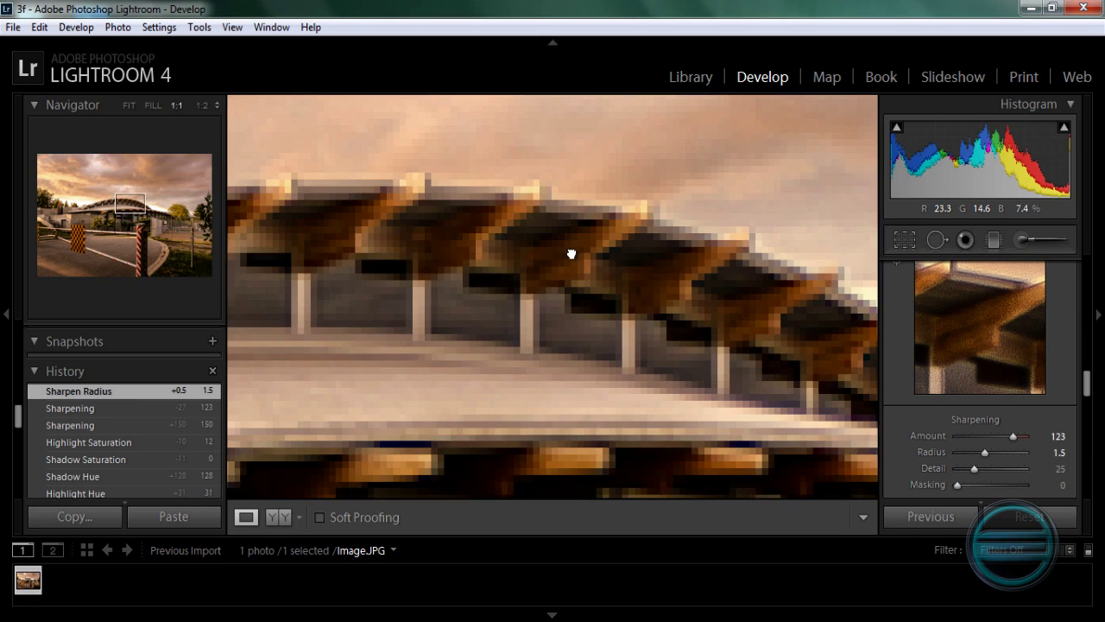
left_click(572, 250)
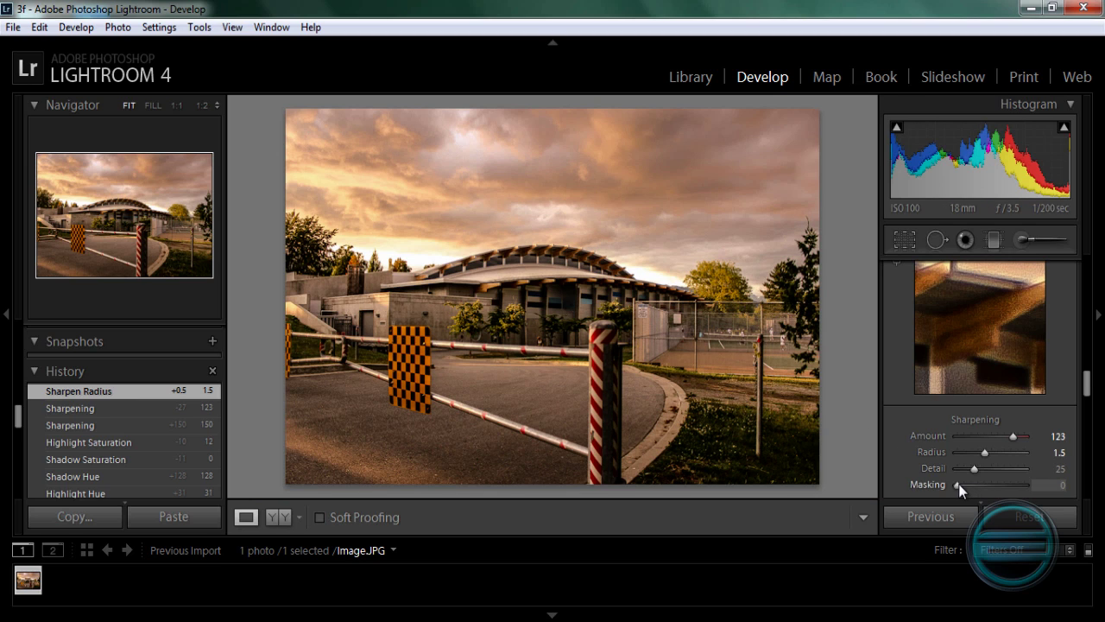
mouse_move(975, 467)
left_mouse_down()
mouse_move(990, 470)
mouse_move(962, 471)
mouse_move(979, 476)
left_mouse_up()
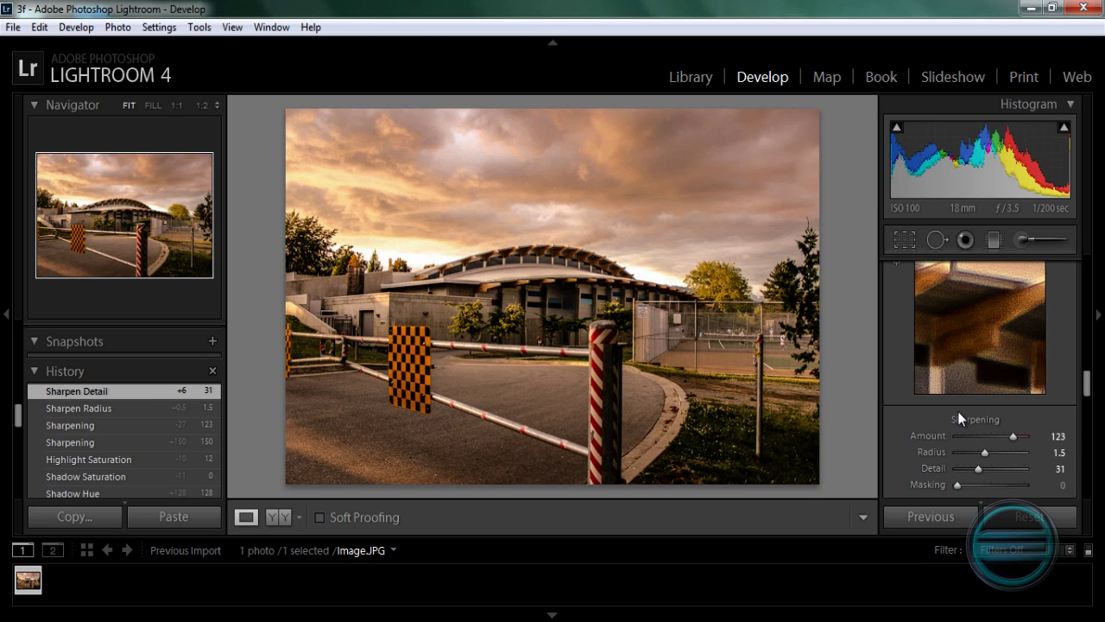
Step: Enable lens profile corrections with Canon as the lens make
scroll(958, 411, "down", 3)
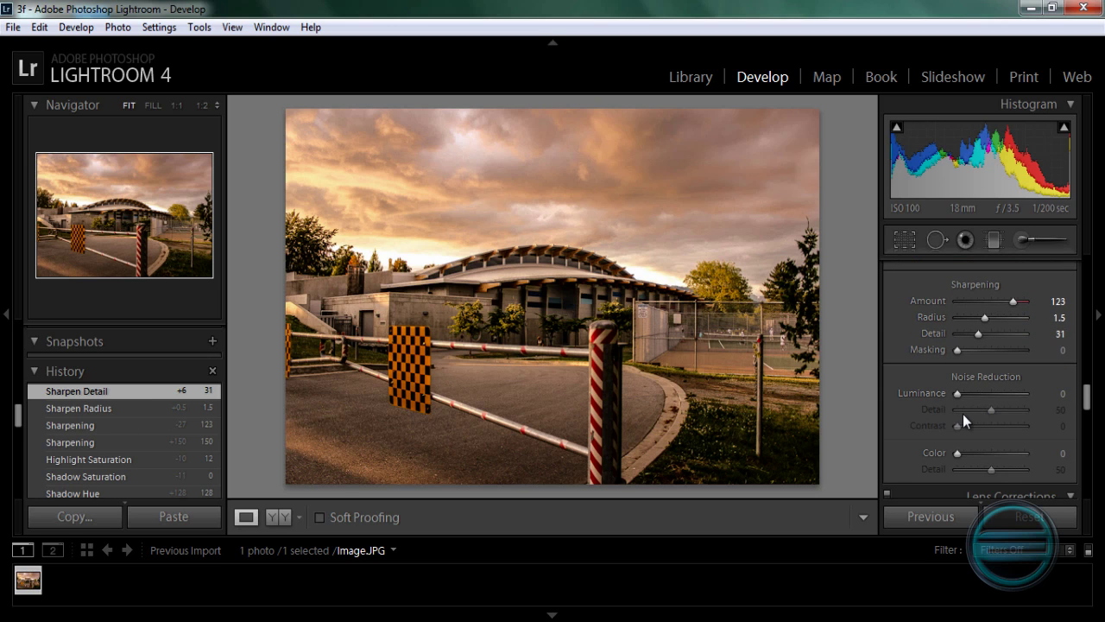
scroll(958, 422, "down", 4)
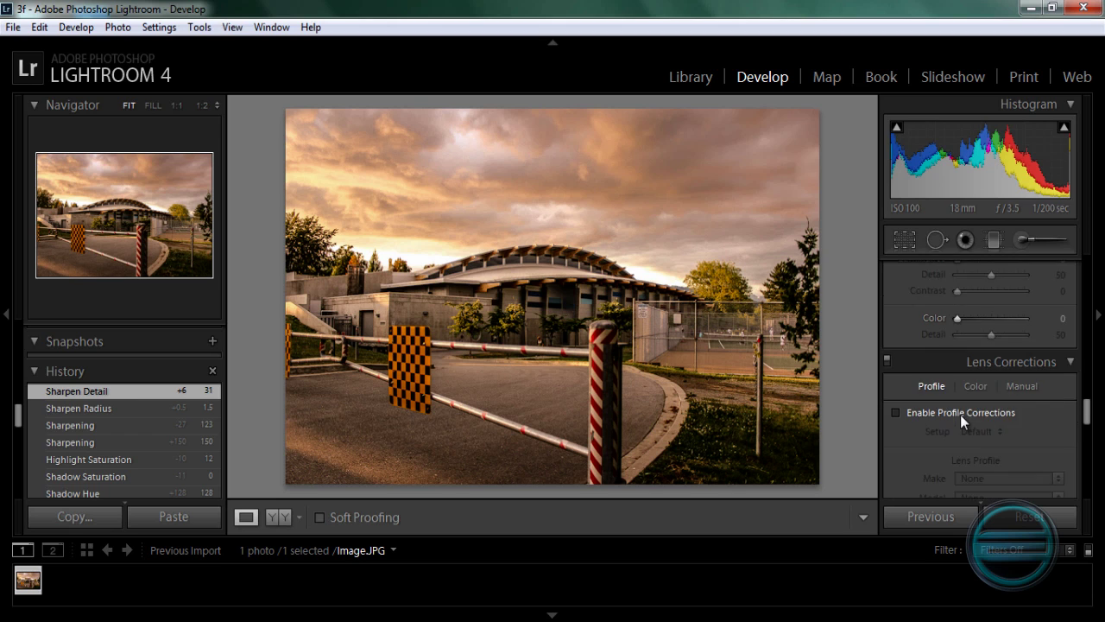
left_click(897, 379)
scroll(934, 395, "down", 1)
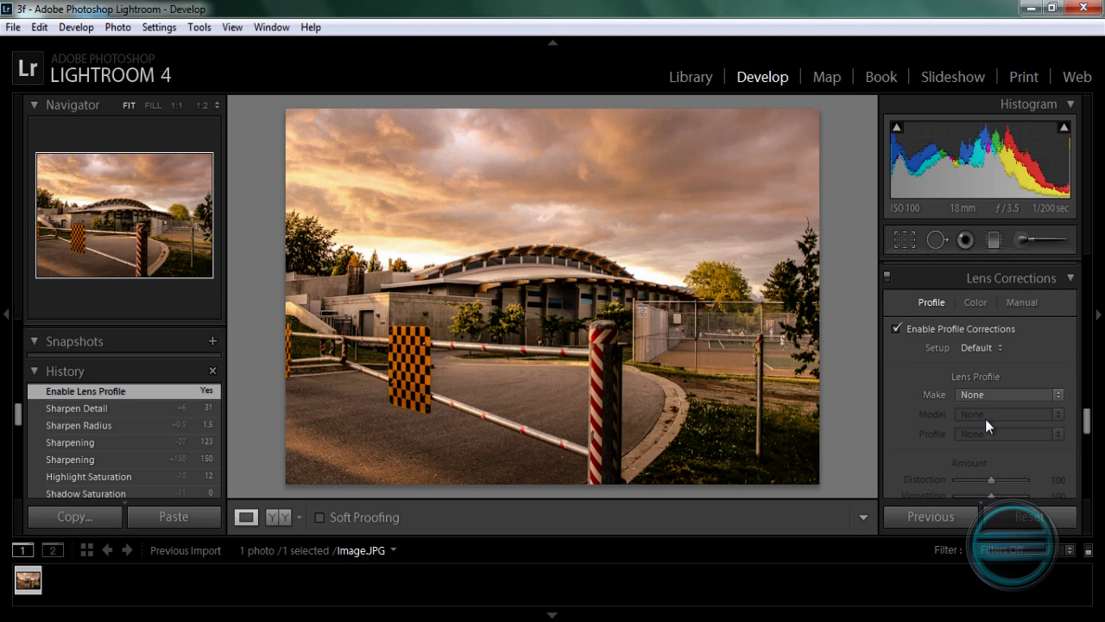
left_click(989, 397)
left_click(1007, 456)
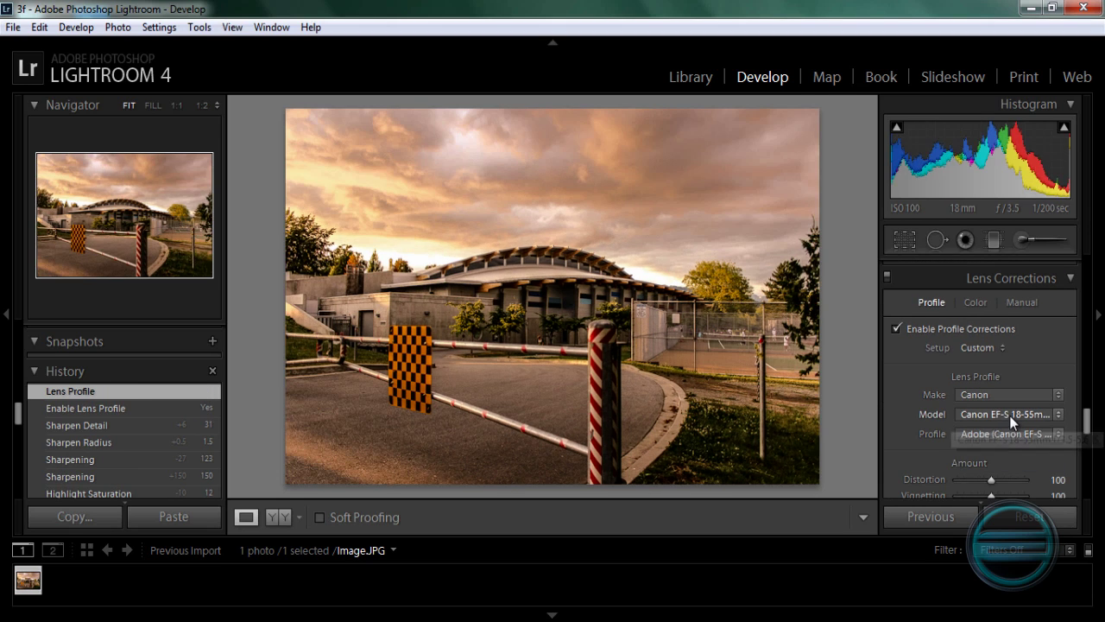
Step: Toggle lens corrections off and on repeatedly to compare before and after
left_click(903, 327)
left_click(903, 328)
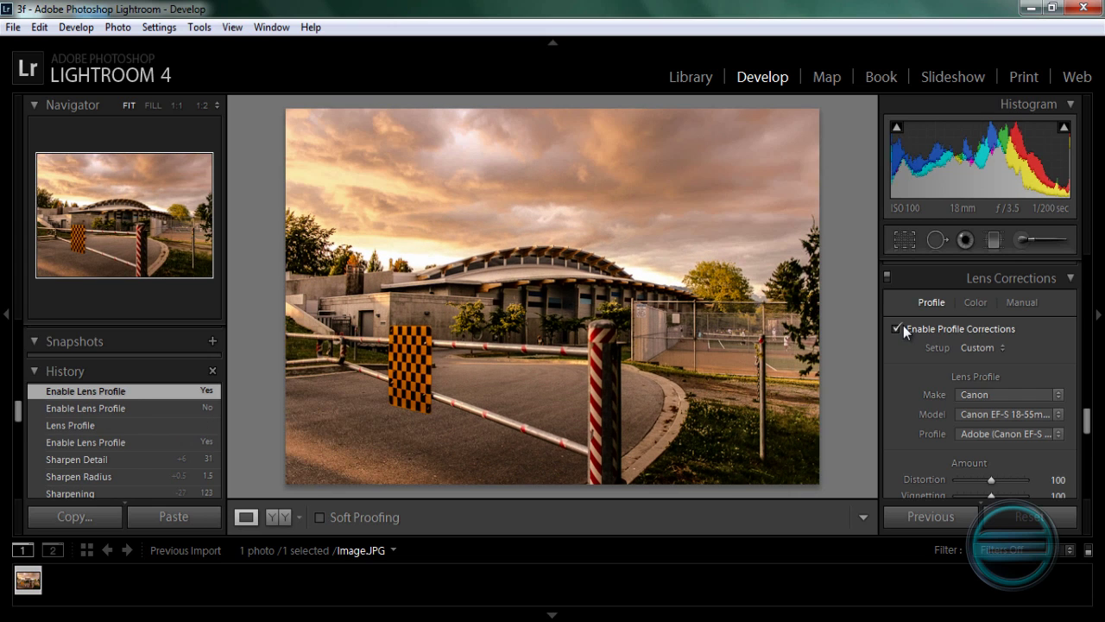
left_click(903, 327)
left_click(903, 327)
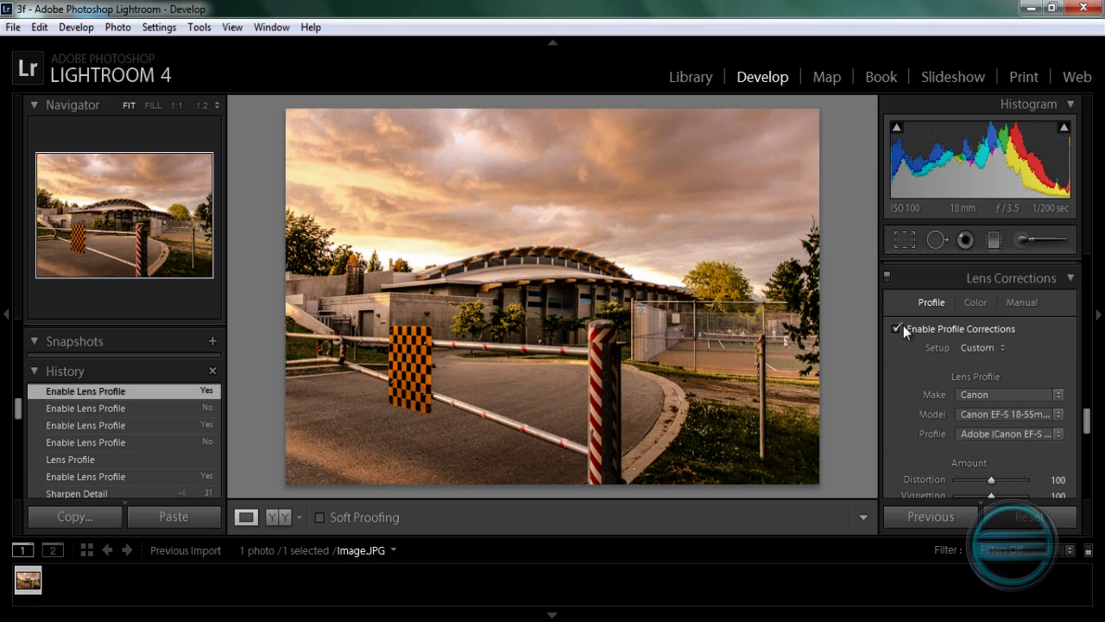
left_click(898, 329)
left_click(903, 327)
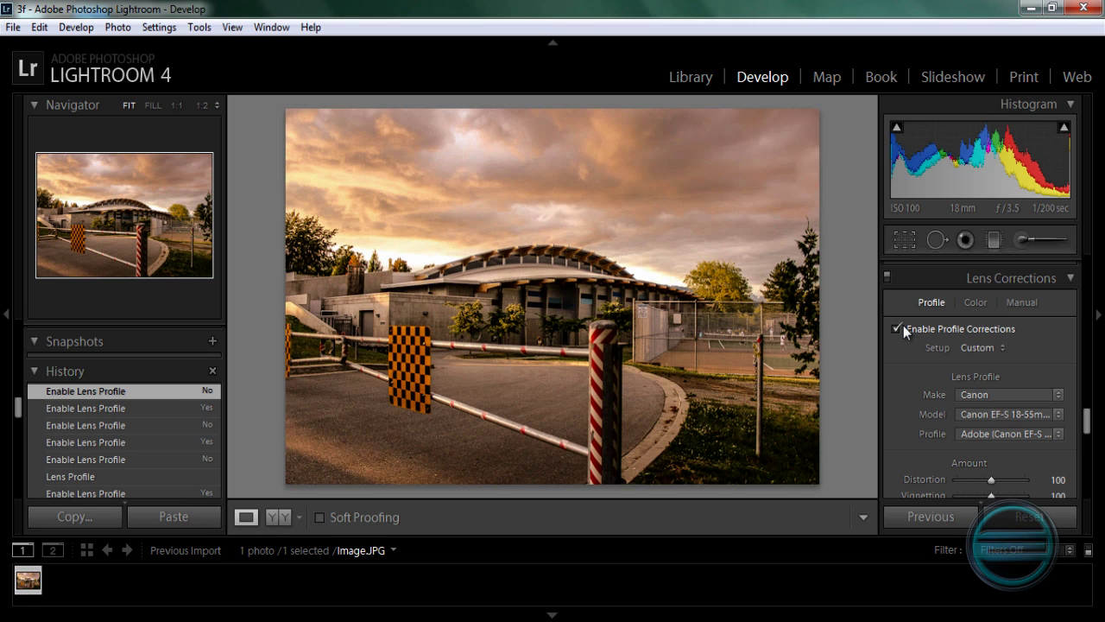
left_click(903, 326)
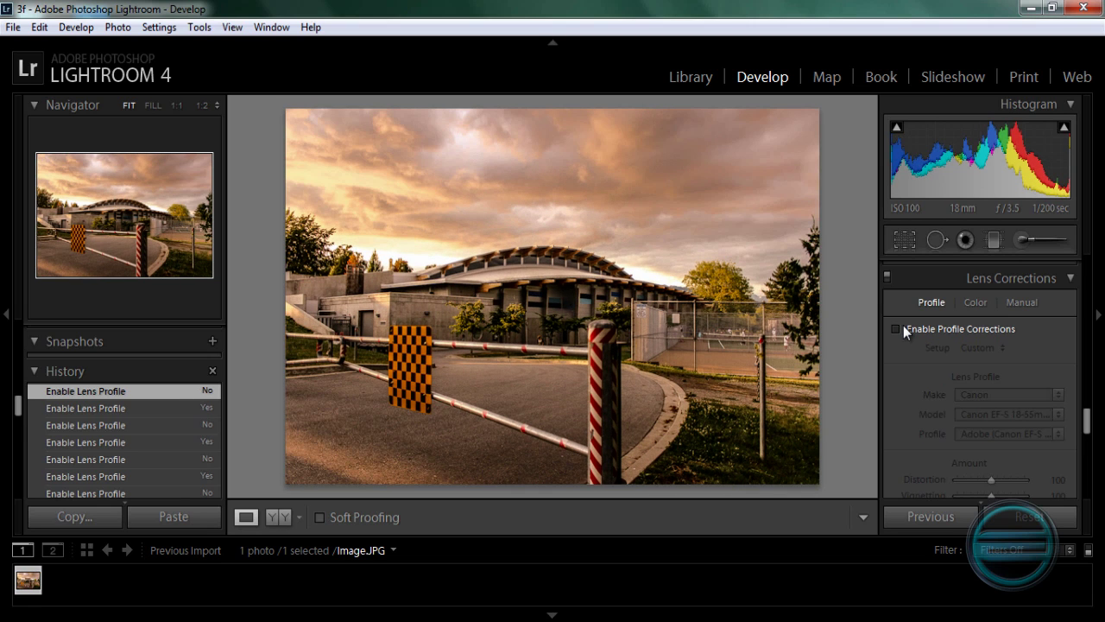
left_click(904, 327)
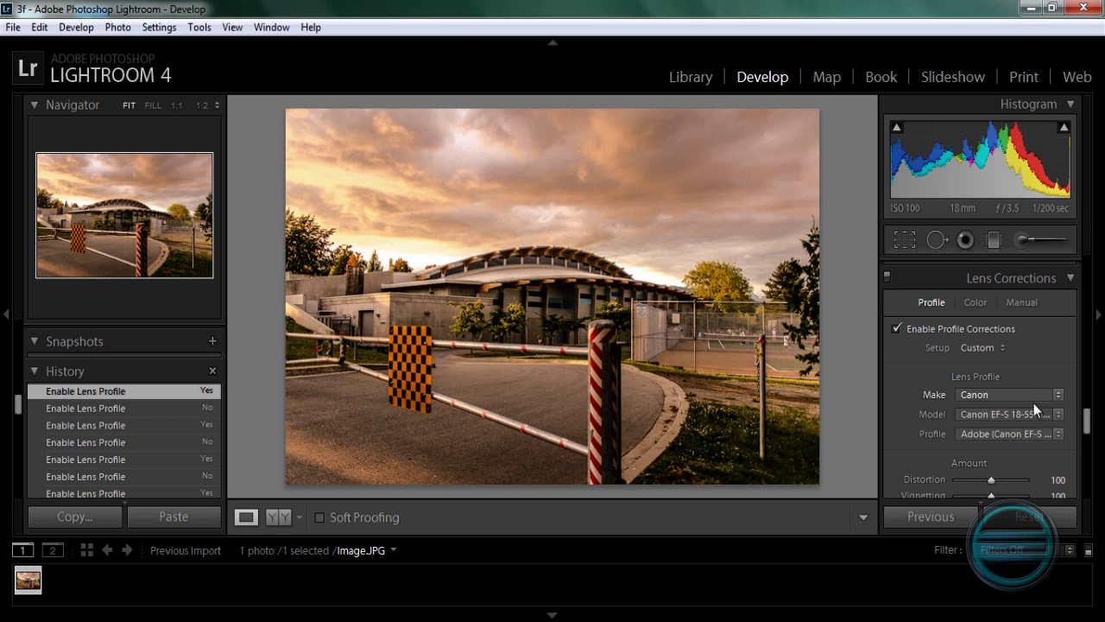
Step: Set the Distortion and Vignetting correction amounts to 0
left_click_drag(990, 476, 955, 482)
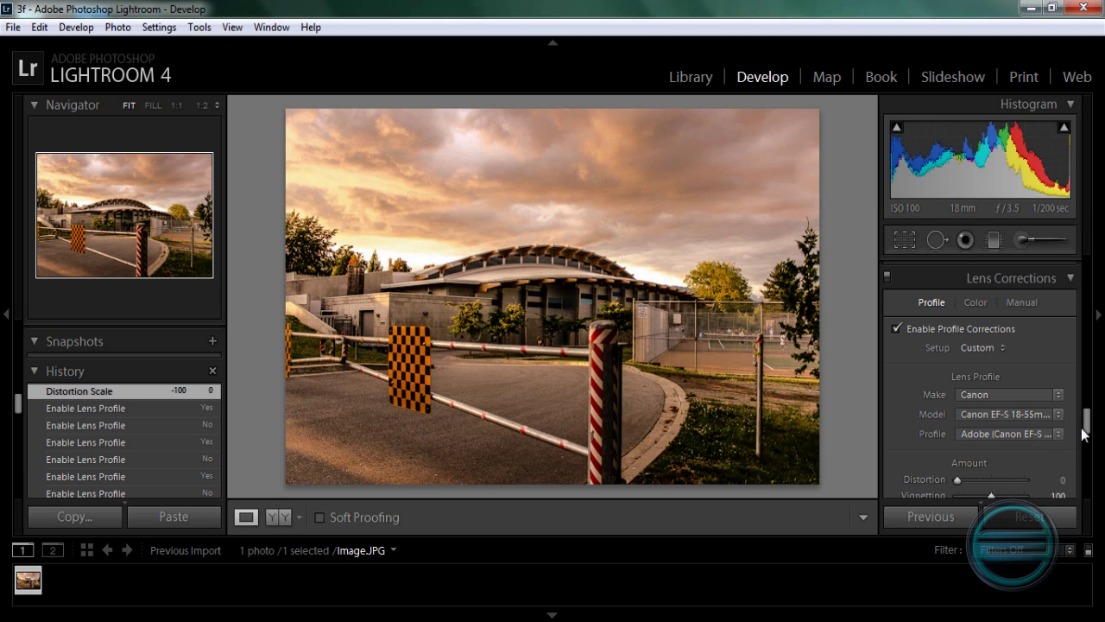
left_click(1049, 414)
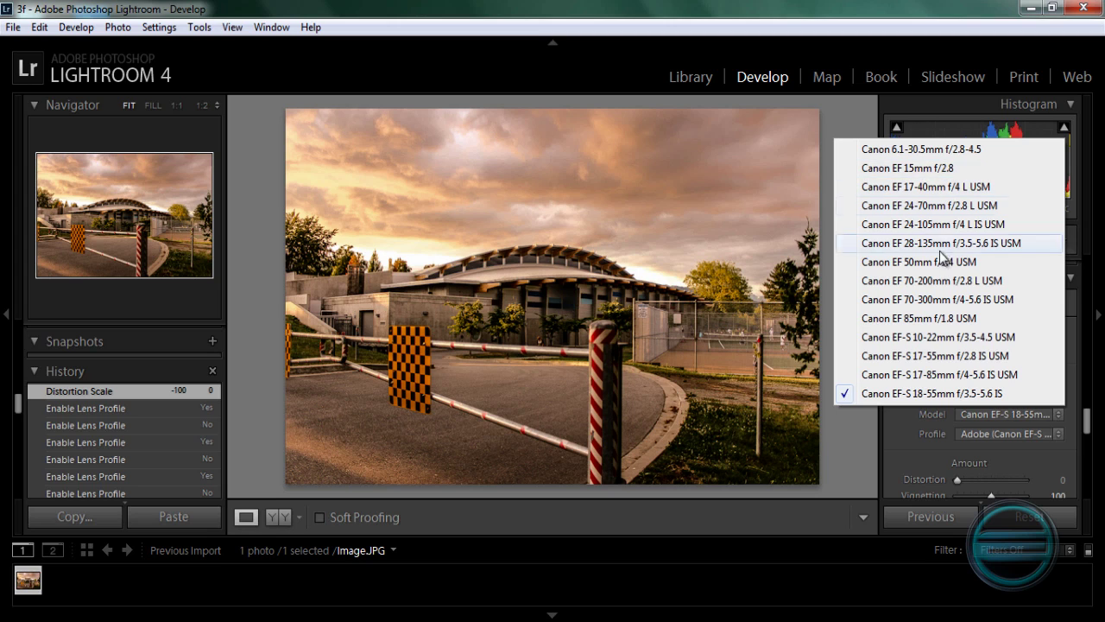
left_click(1030, 458)
scroll(1086, 427, "down", 2)
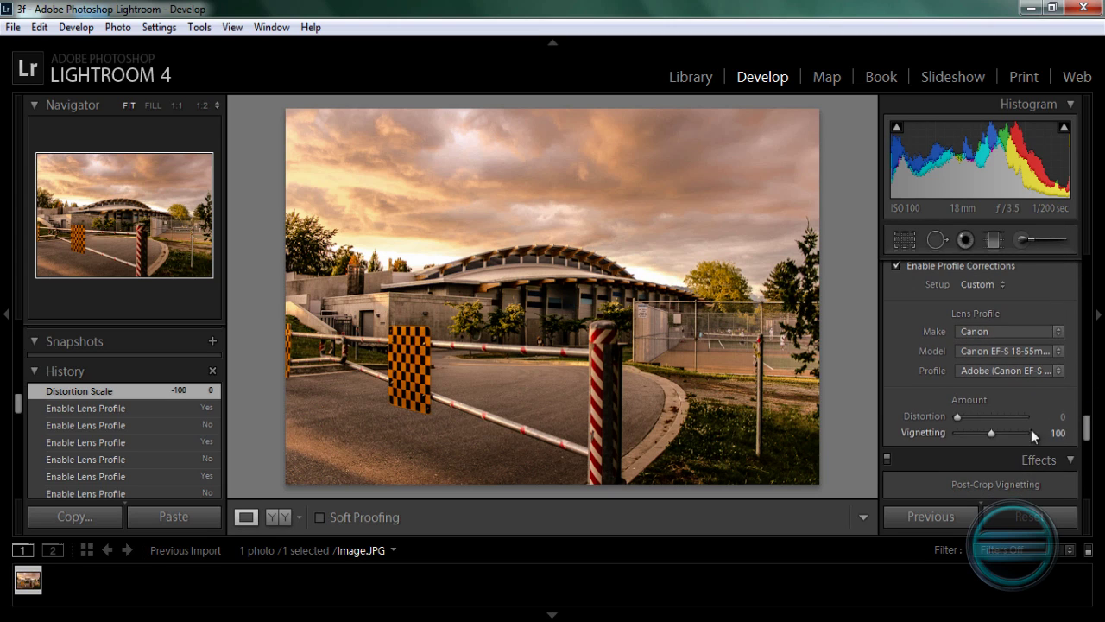
left_click_drag(991, 432, 950, 433)
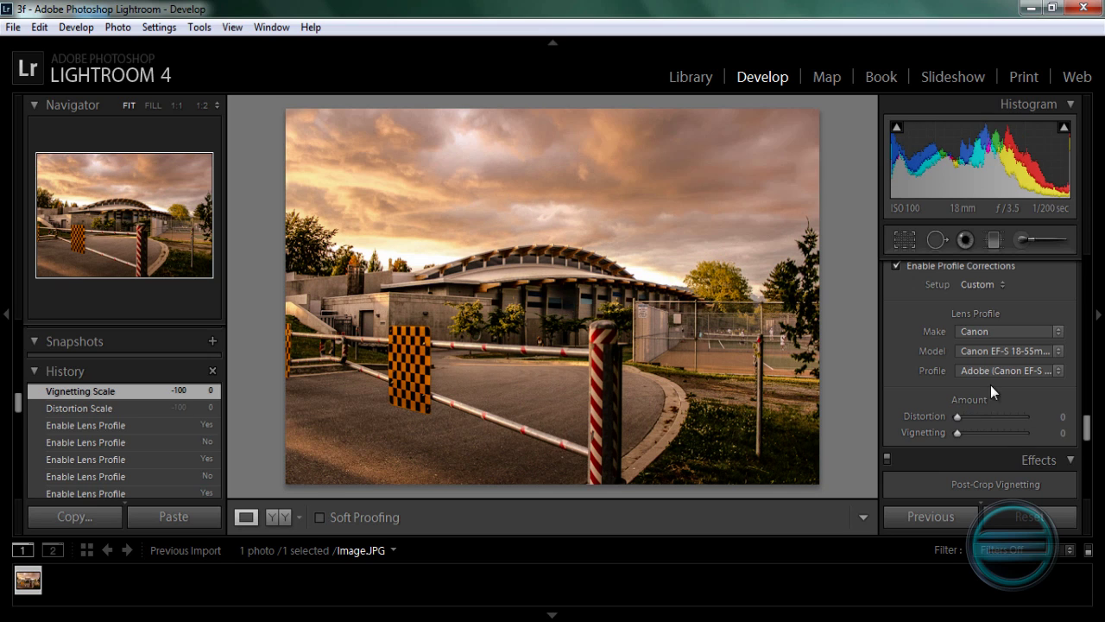
scroll(1000, 374, "down", 3)
Step: Drag the Post-Crop Vignetting Amount to -21 to darken the photo's edges
scroll(1010, 377, "down", 1)
left_click_drag(991, 402, 986, 404)
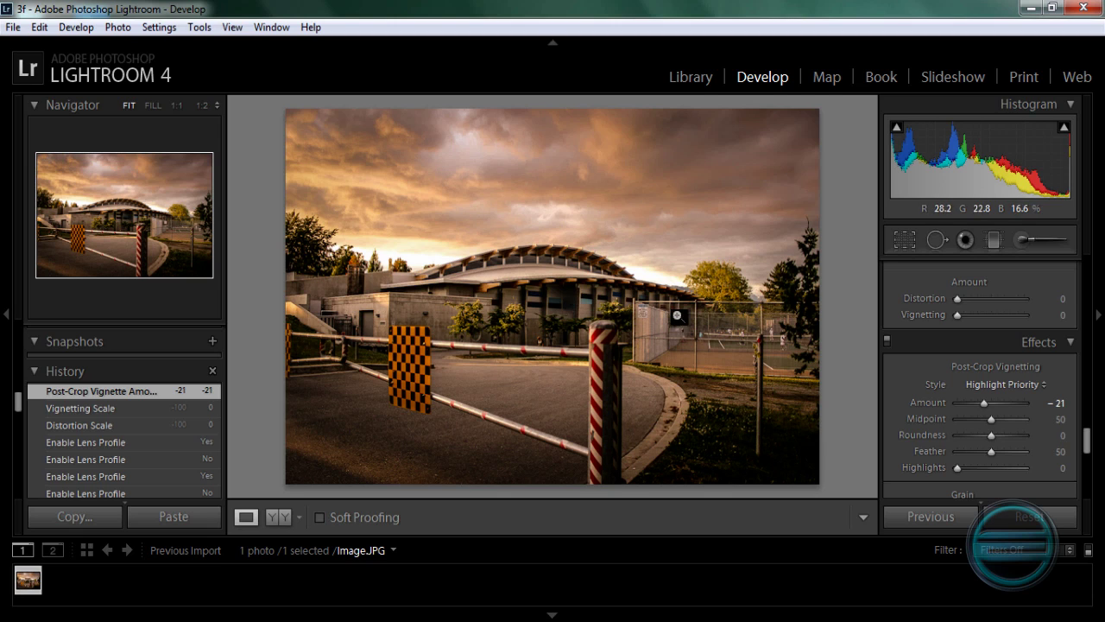
left_click_drag(1087, 453, 1089, 233)
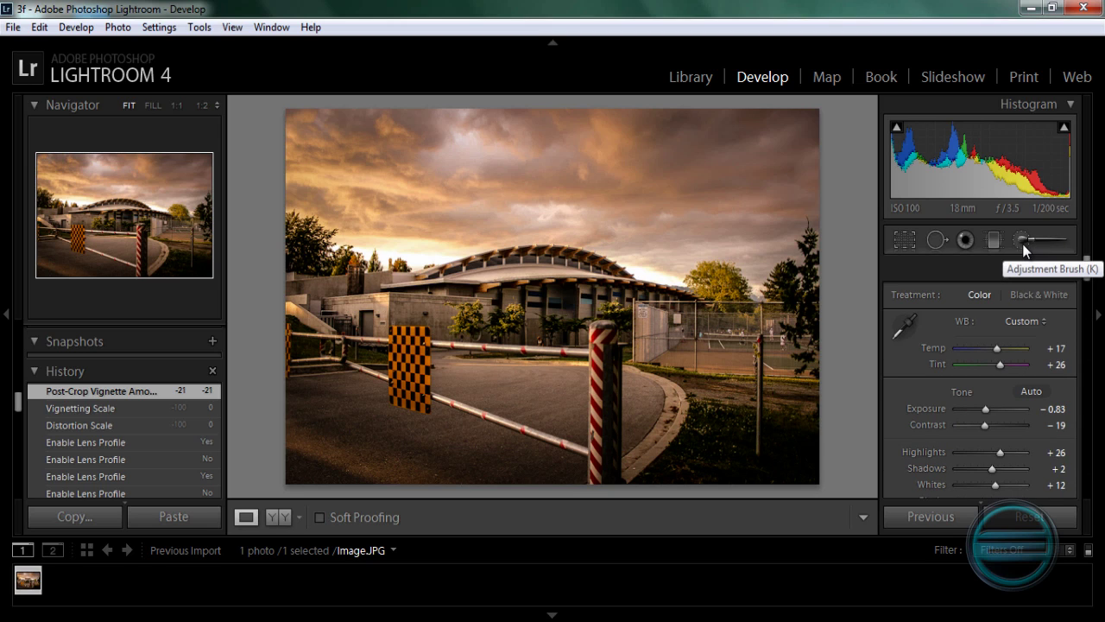
Step: Zoom to 1:3 on the roof and load an Adjustment Brush with Clarity 43 and Sharpness 26
left_click(211, 107)
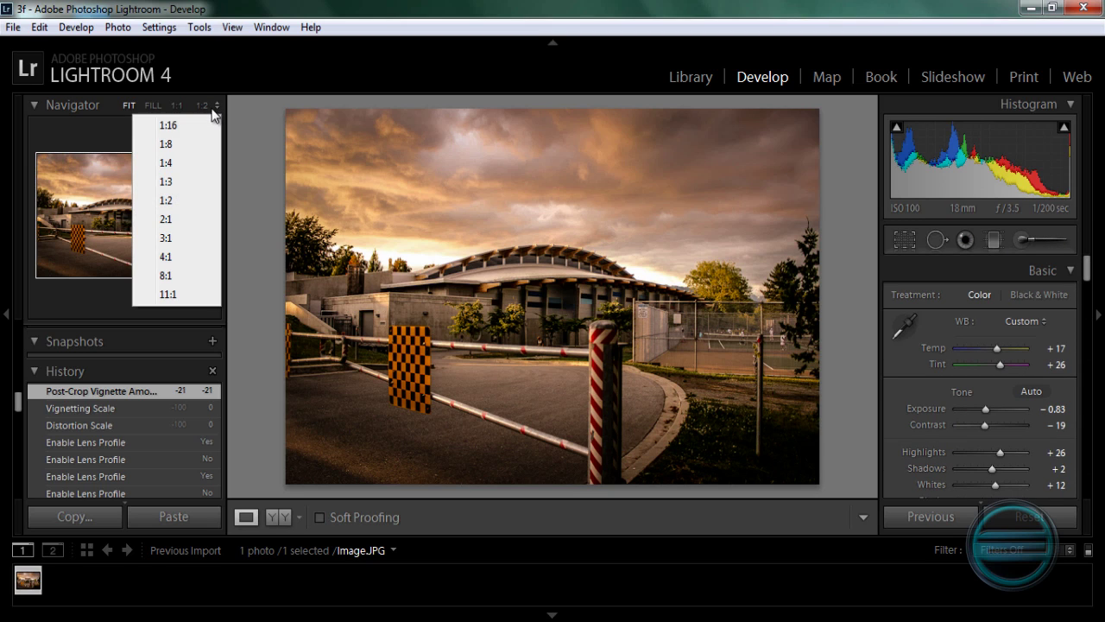
left_click(173, 183)
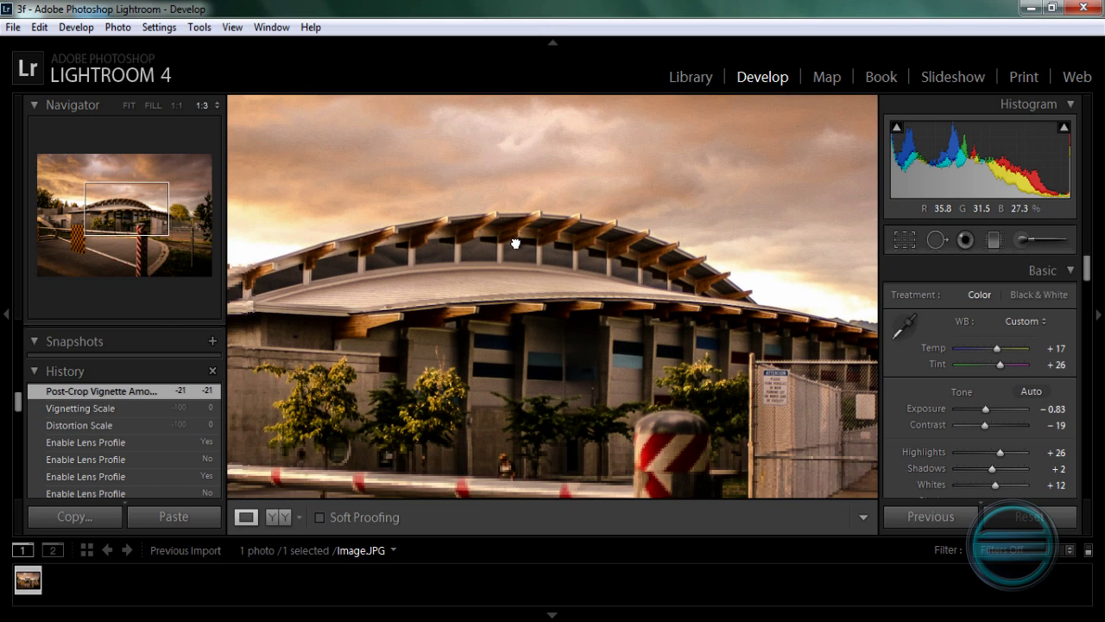
left_click(1025, 239)
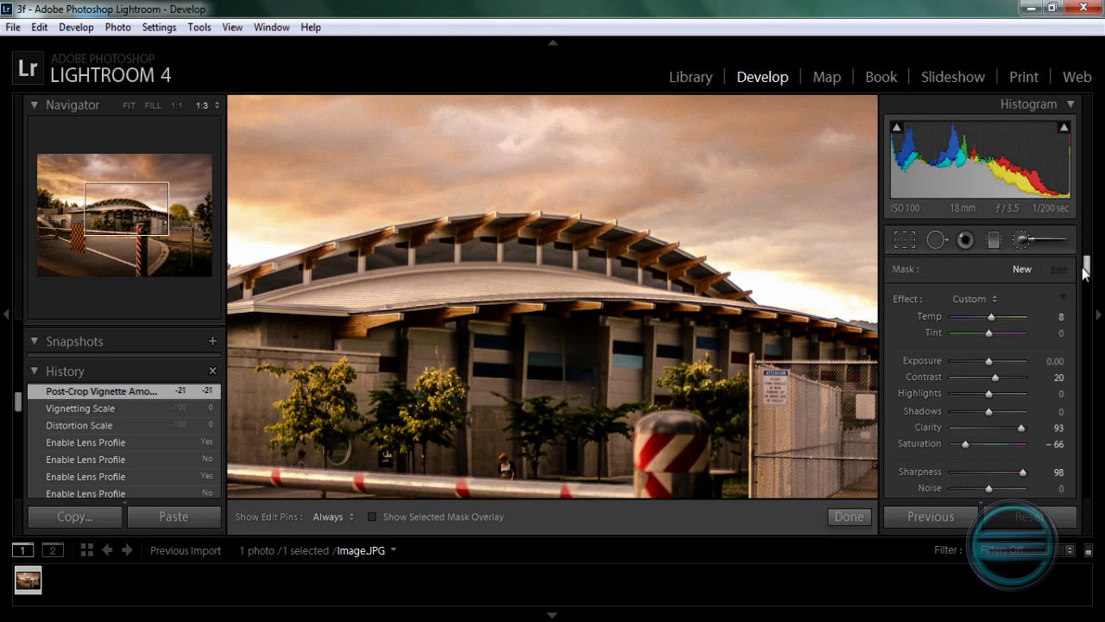
left_click_drag(1086, 269, 1086, 272)
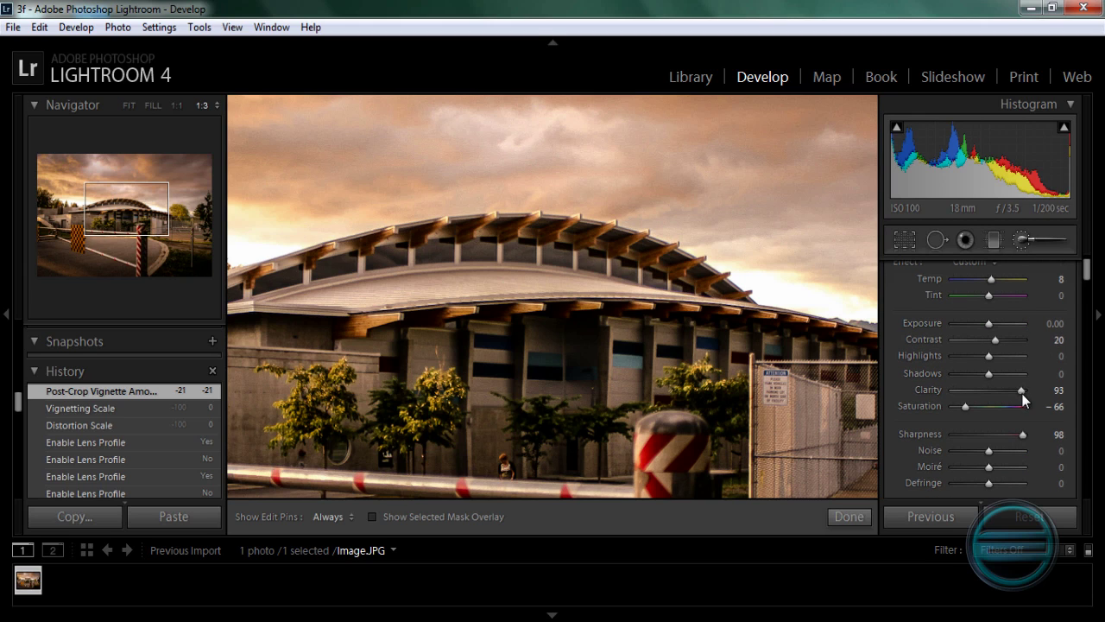
left_click_drag(1086, 266, 1094, 260)
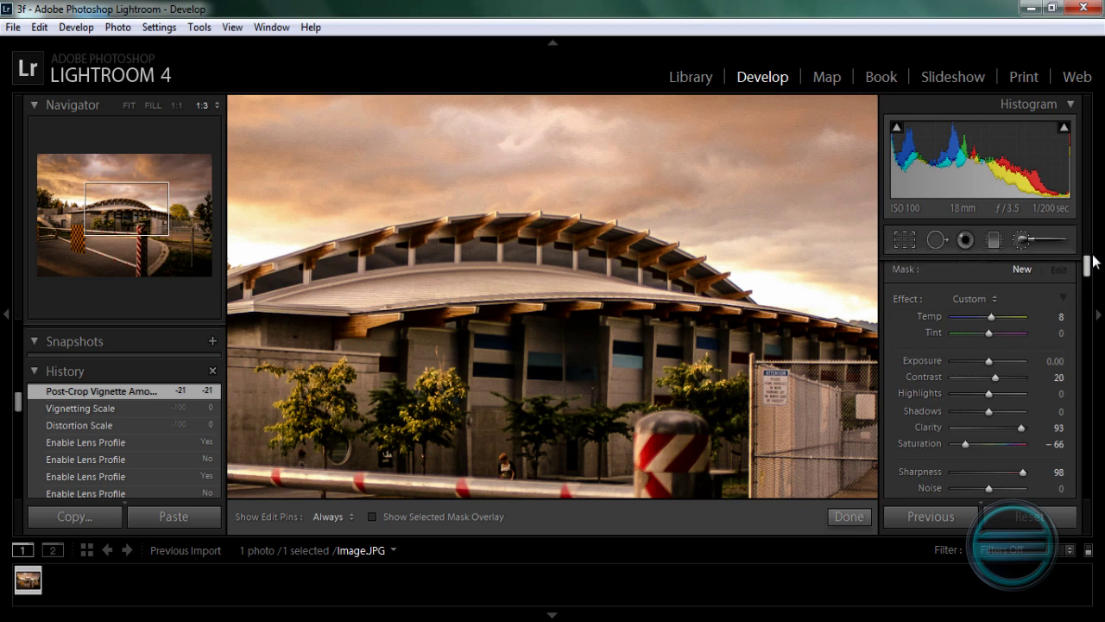
left_click(997, 297)
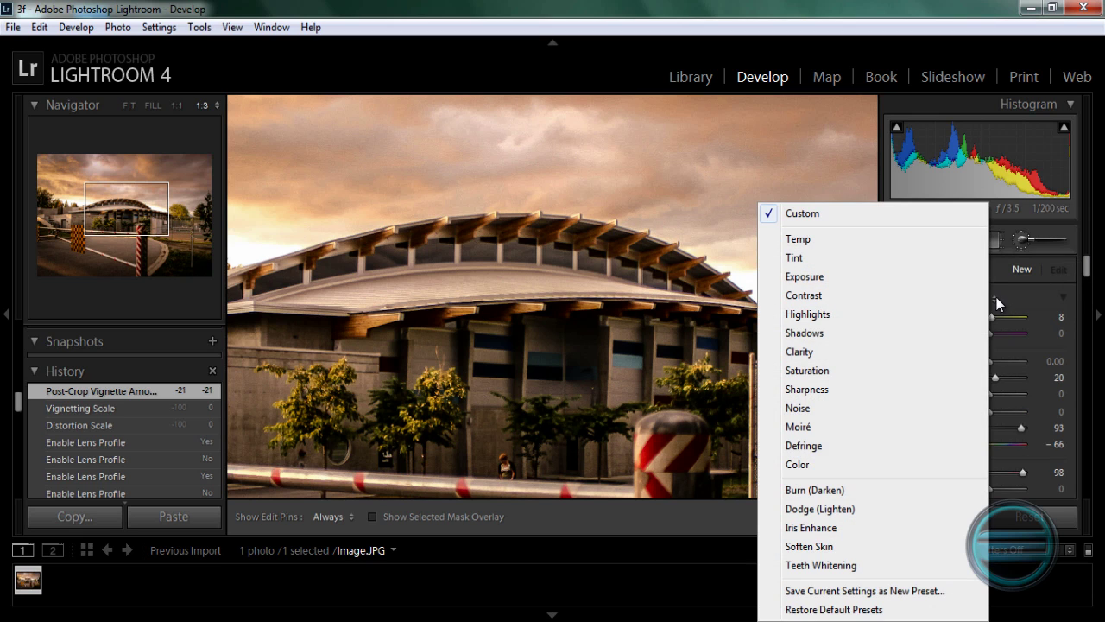
left_click(866, 351)
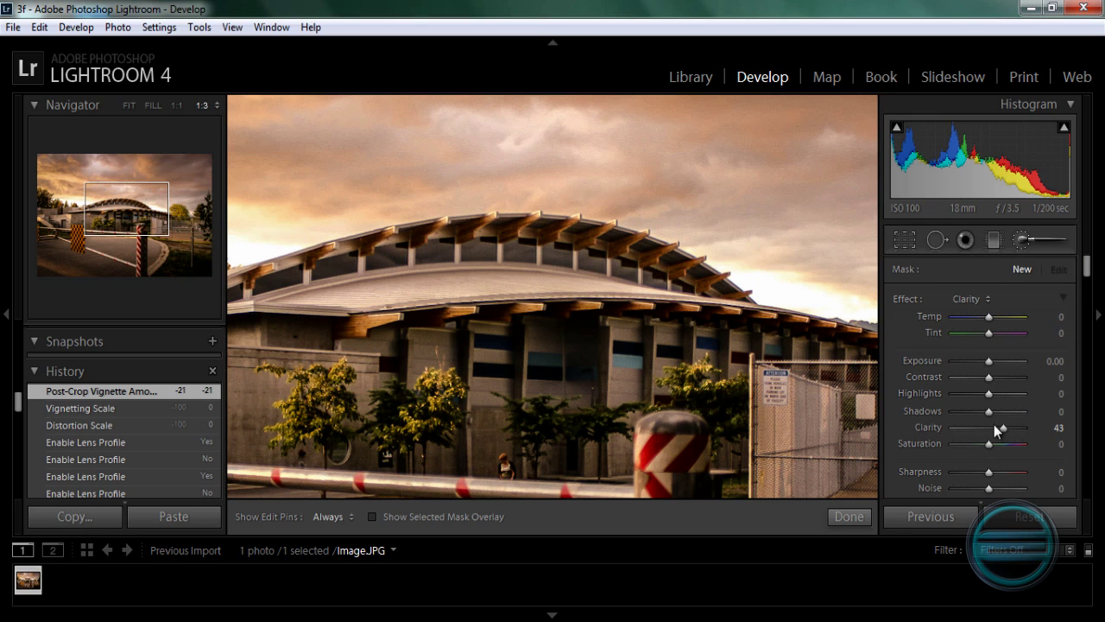
left_click_drag(1088, 273, 1087, 281)
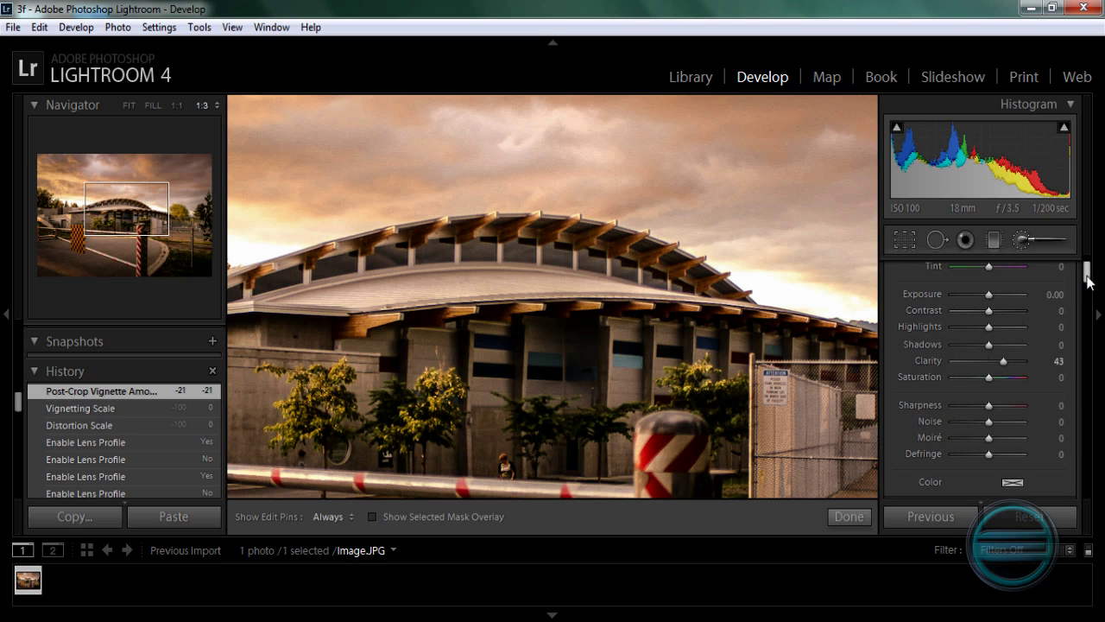
left_click_drag(992, 407, 1001, 408)
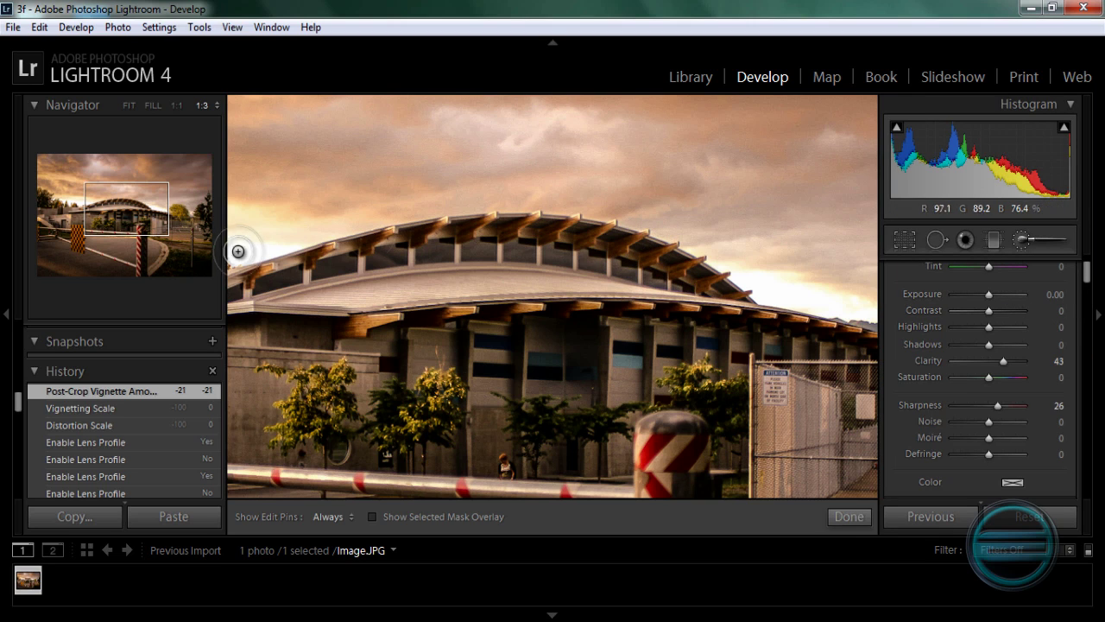
key("h")
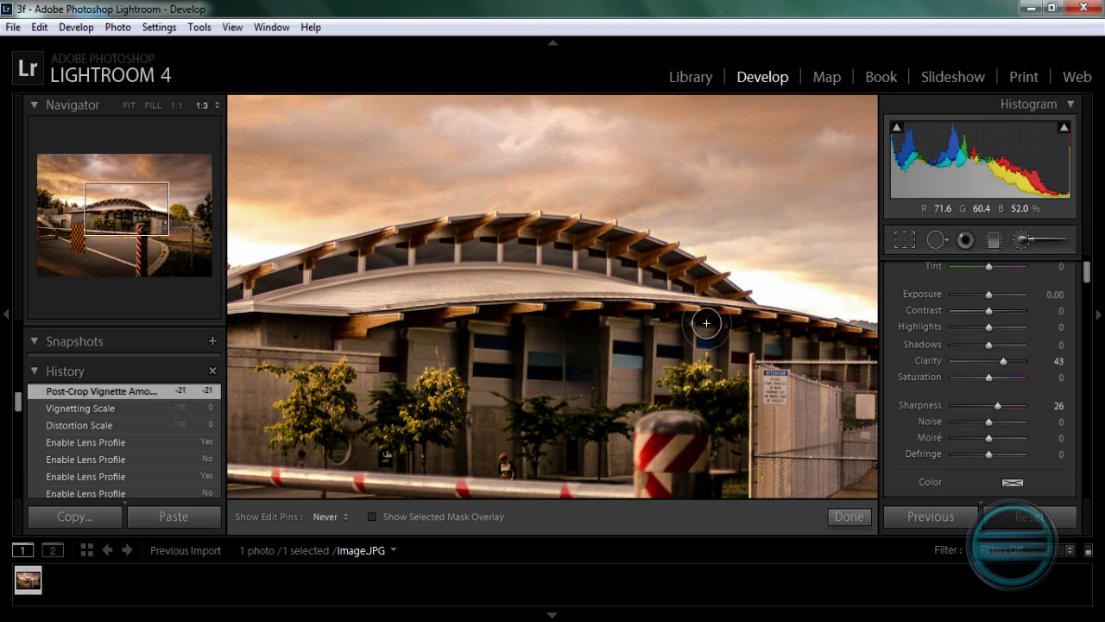
Step: With the red mask overlay on, paint brush strokes across the left and right parts of the roof
key("h")
left_click(730, 299)
key("h")
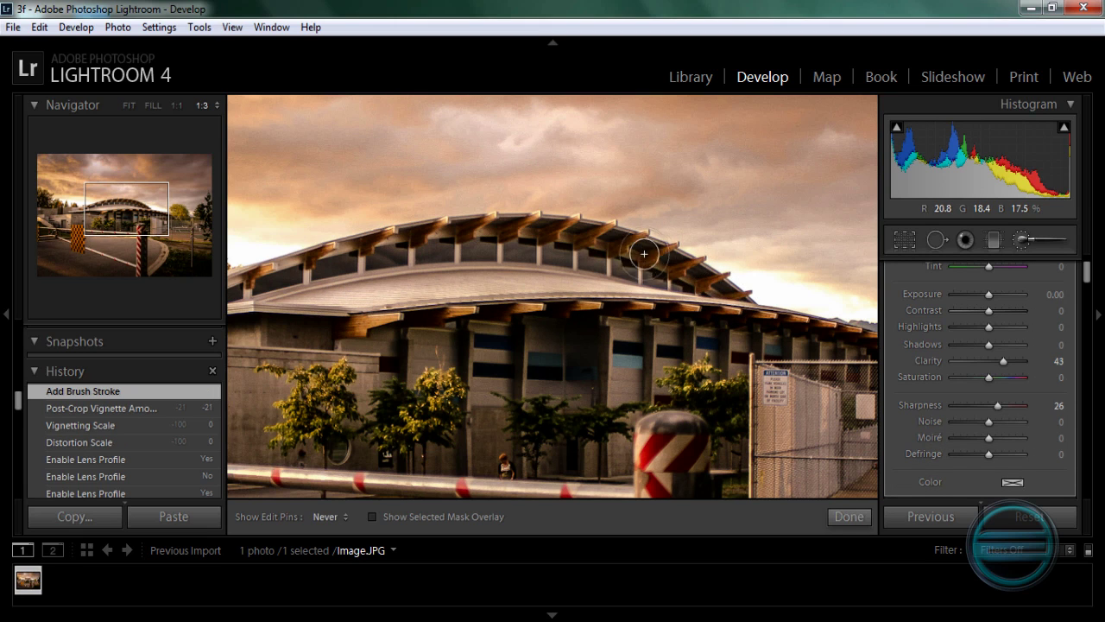
left_click(570, 260)
key("h")
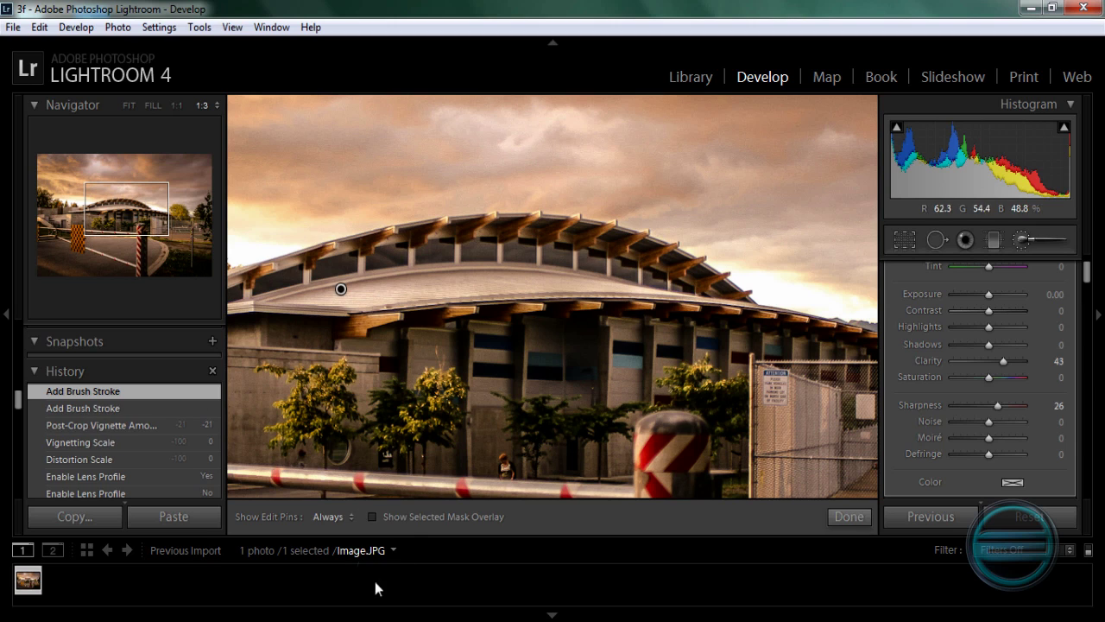
left_click(372, 516)
key("h")
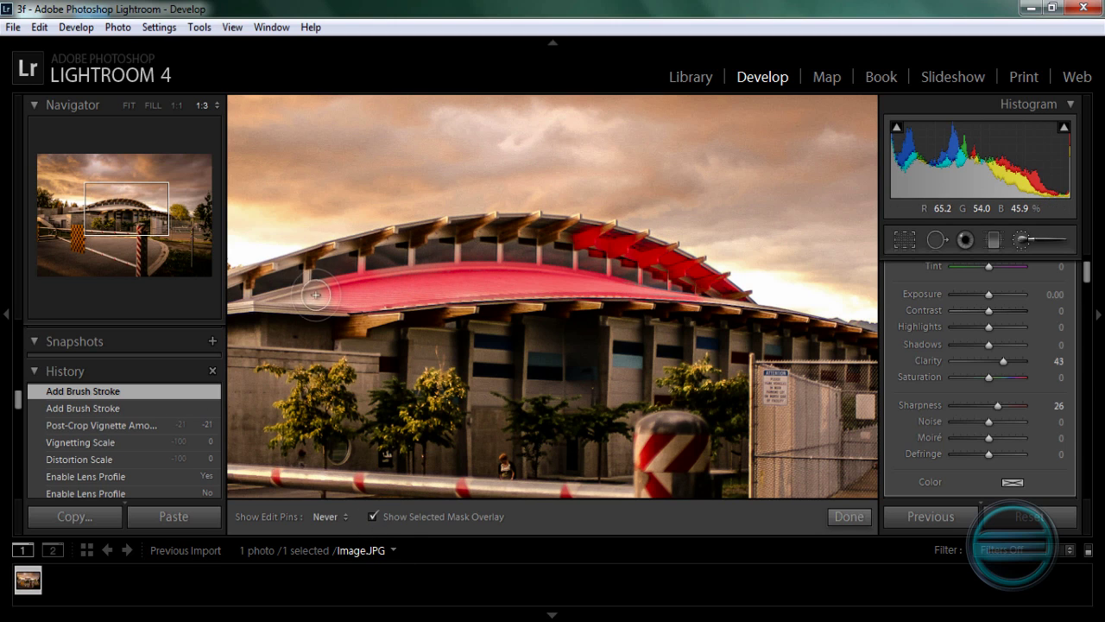
mouse_move(316, 295)
left_mouse_down()
mouse_move(259, 297)
mouse_move(270, 278)
mouse_move(363, 245)
mouse_move(505, 219)
left_mouse_up()
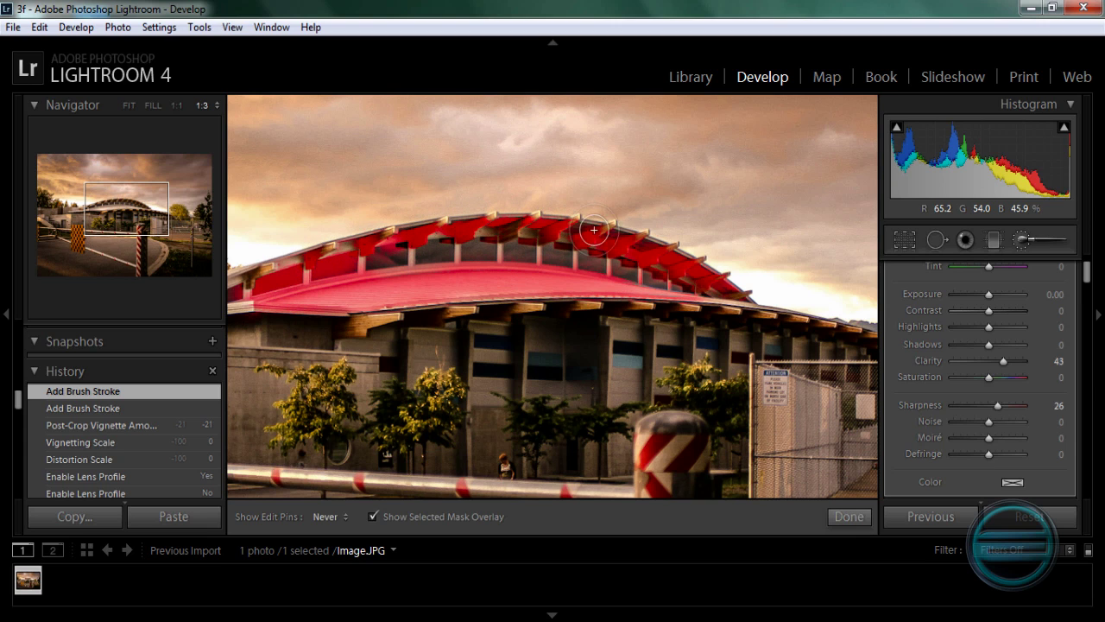
mouse_move(631, 247)
left_mouse_down()
mouse_move(696, 259)
mouse_move(742, 295)
left_mouse_up()
Step: Pan to more of the roof and paint the adjustment along its lower edge
key("h")
left_click_drag(1088, 280, 1090, 294)
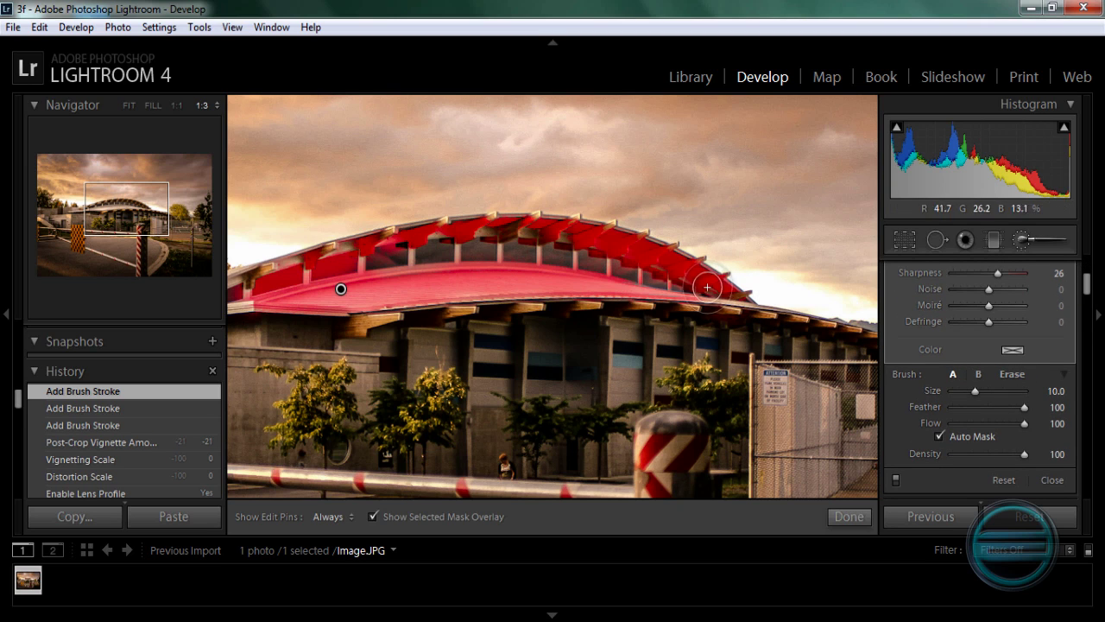
key("h")
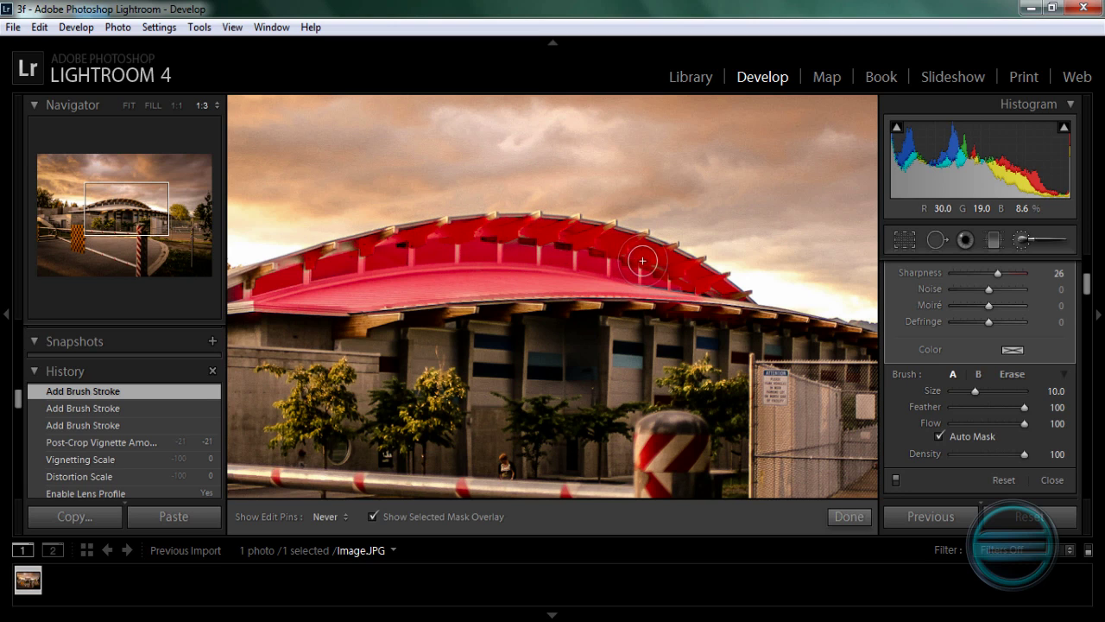
key("h")
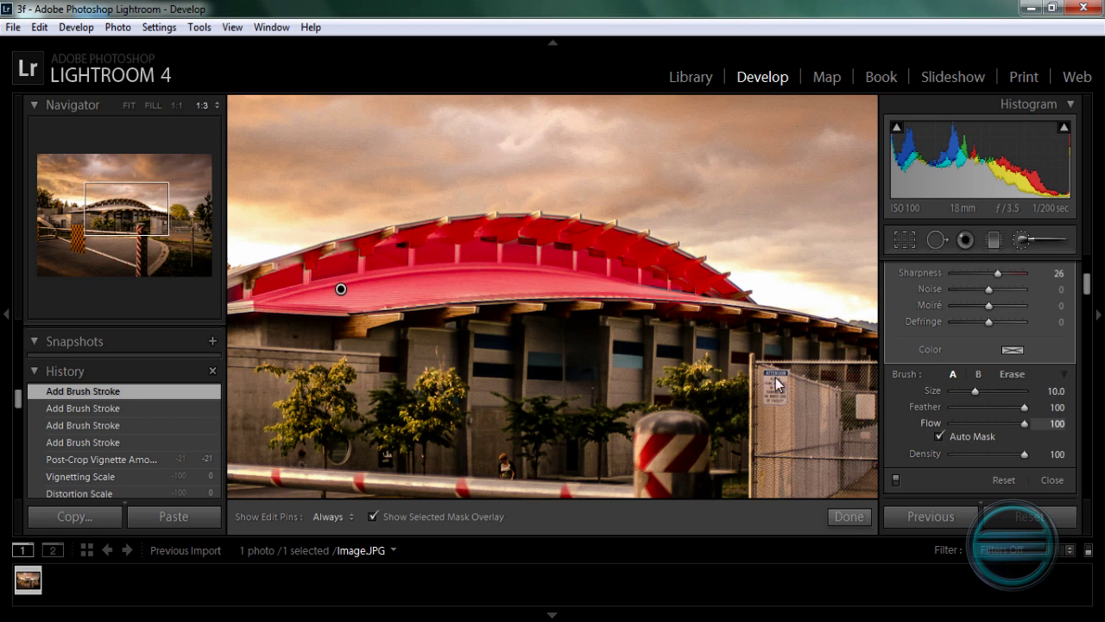
left_click_drag(116, 211, 101, 214)
key("h")
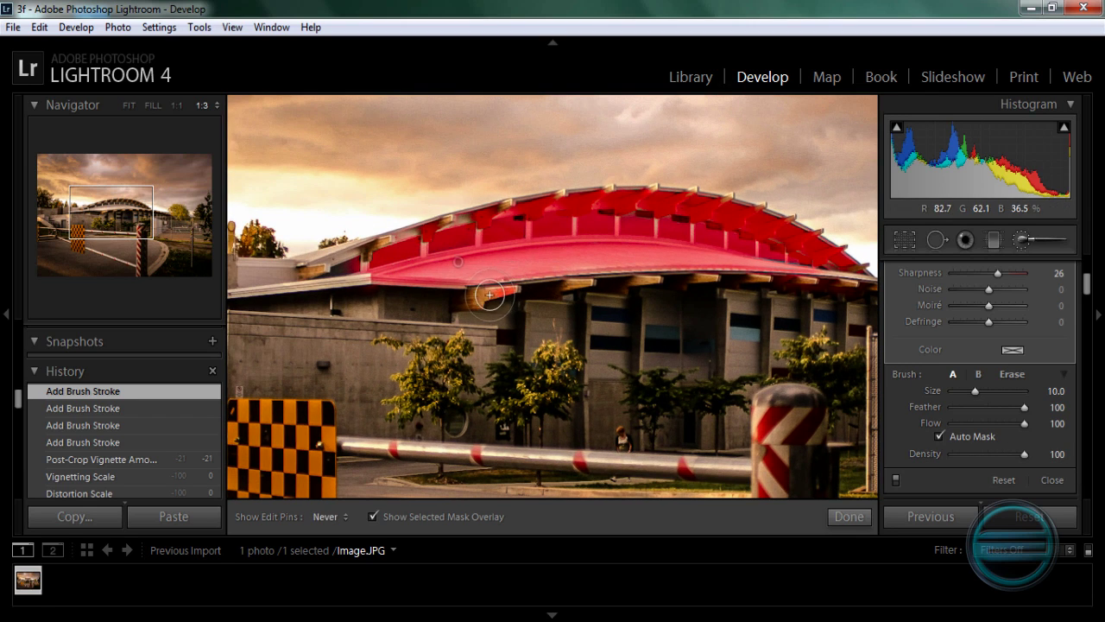
mouse_move(469, 299)
left_mouse_down()
mouse_move(501, 281)
mouse_move(586, 280)
mouse_move(561, 289)
mouse_move(704, 281)
left_mouse_up()
Step: Check the edit pin position, then turn off the mask overlay to judge the roof
key("h")
key("h")
key("h")
key("h")
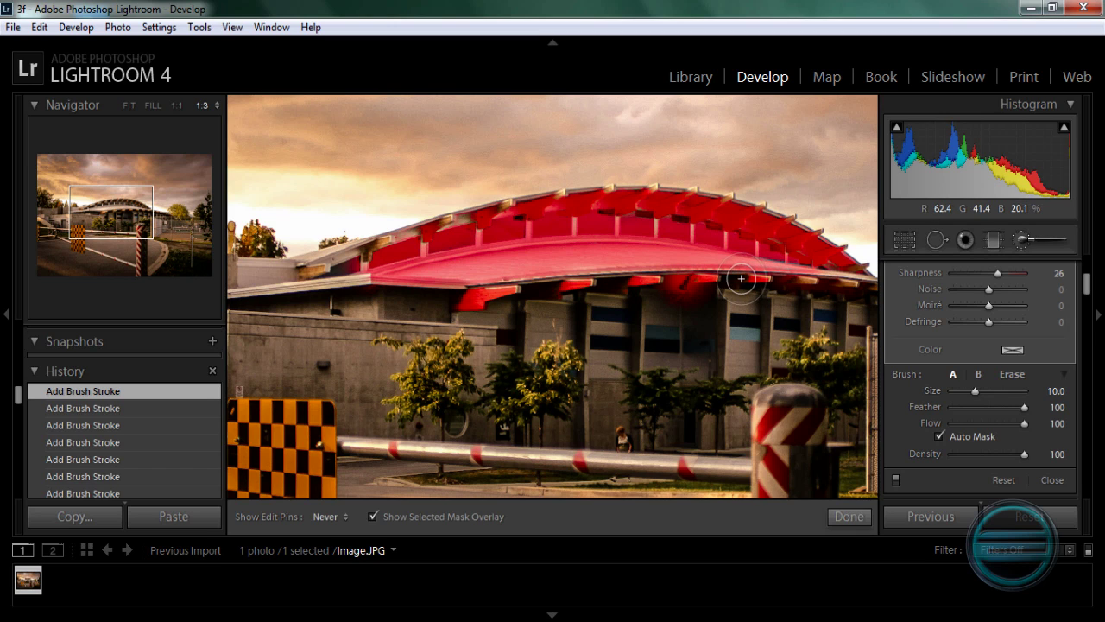
key("h")
key("h")
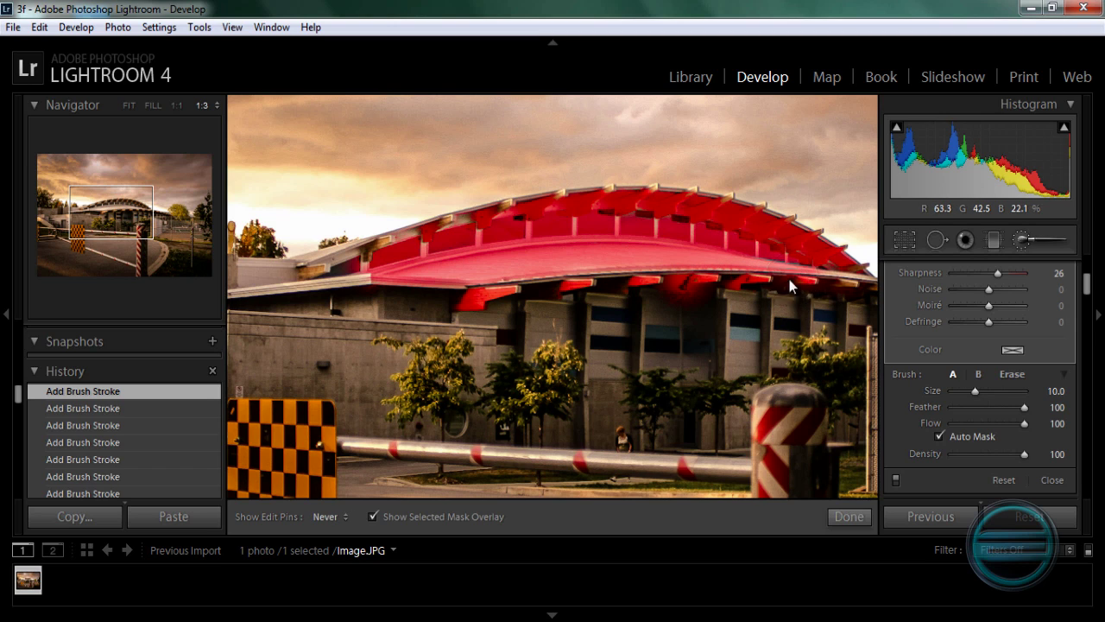
key("h")
key("h")
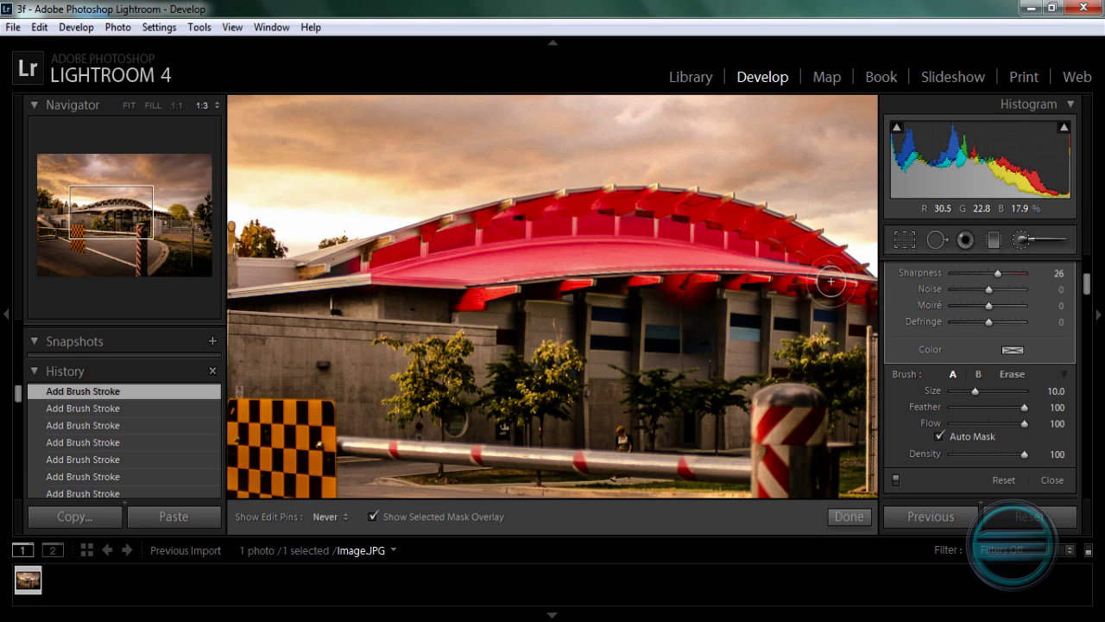
key("h")
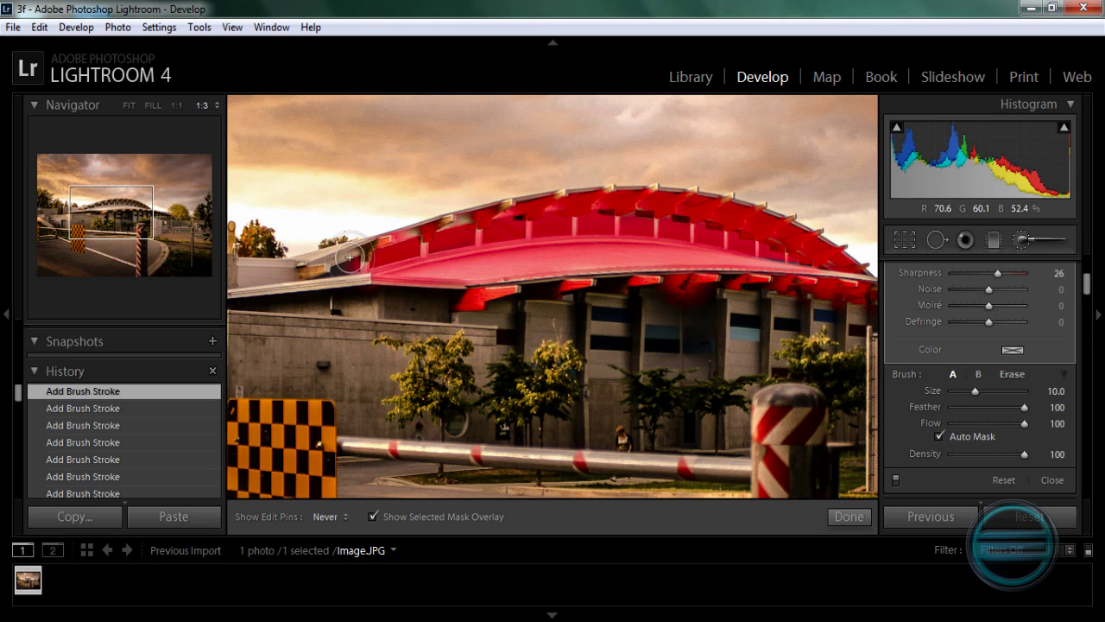
key("h")
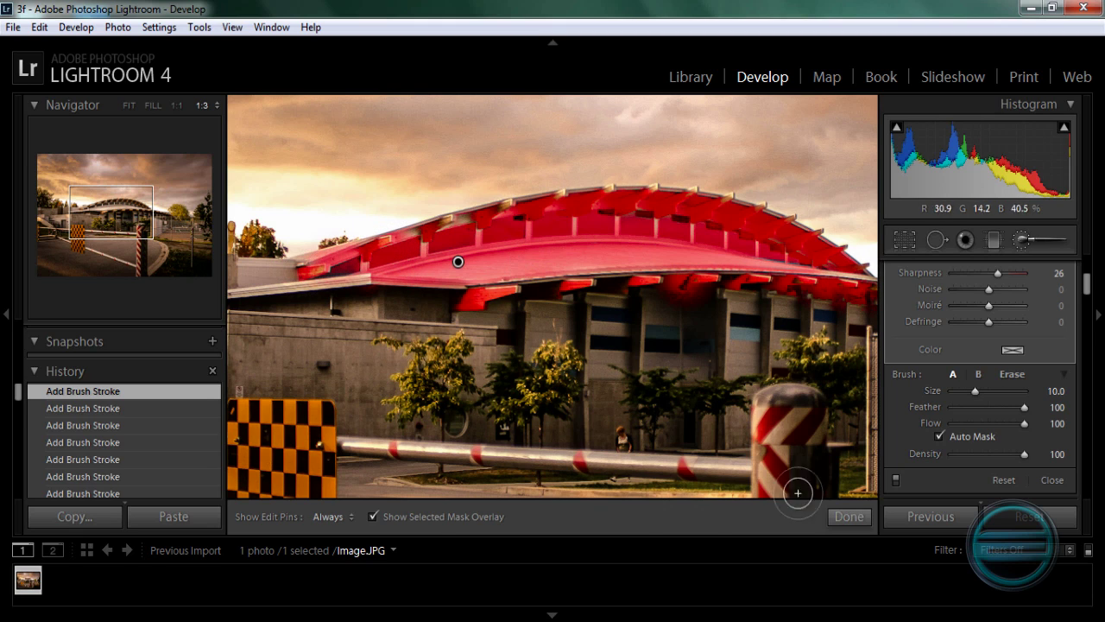
left_click(372, 517)
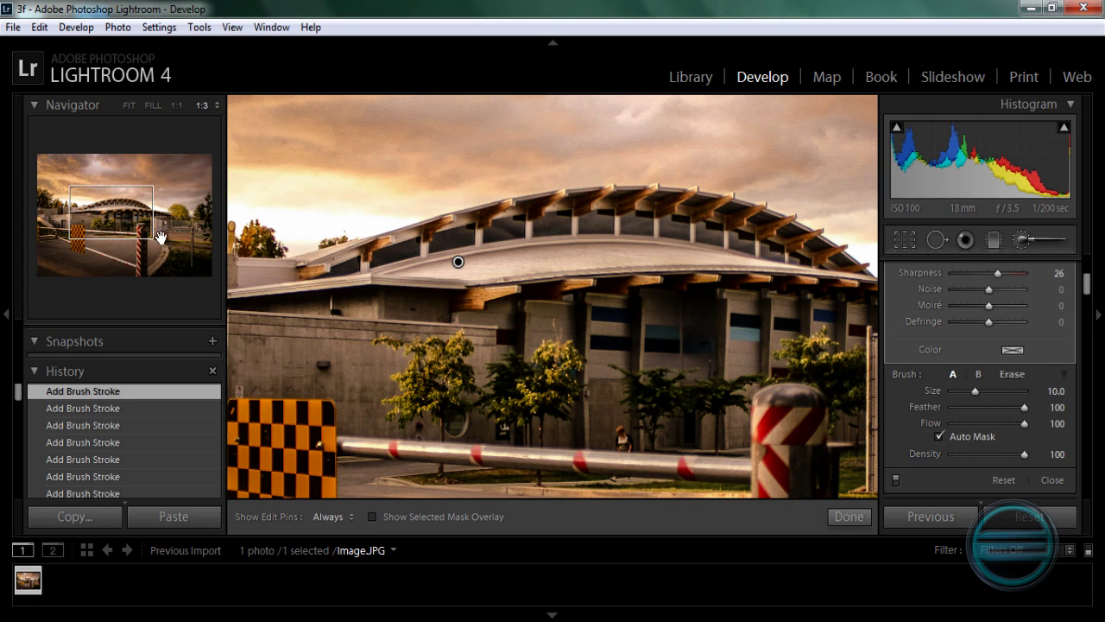
Step: Select the latest brush step in History and check the roof at Fit and 1:3
mouse_move(132, 227)
left_mouse_down()
mouse_move(164, 229)
mouse_move(148, 229)
left_mouse_up()
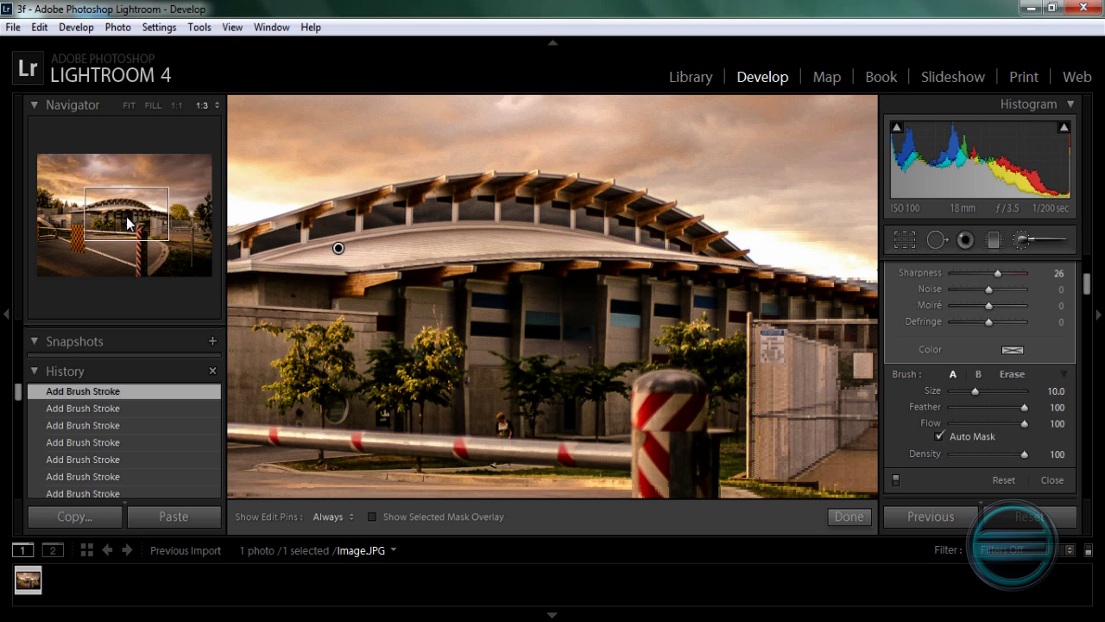
scroll(73, 432, "down", 5)
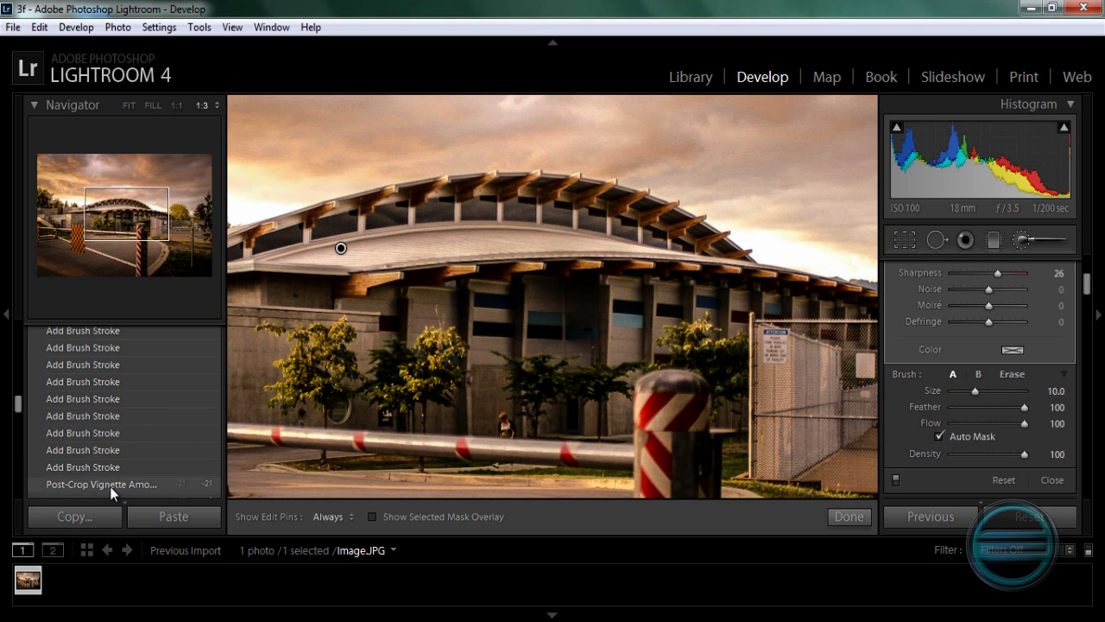
scroll(105, 411, "up", 3)
left_click(110, 393)
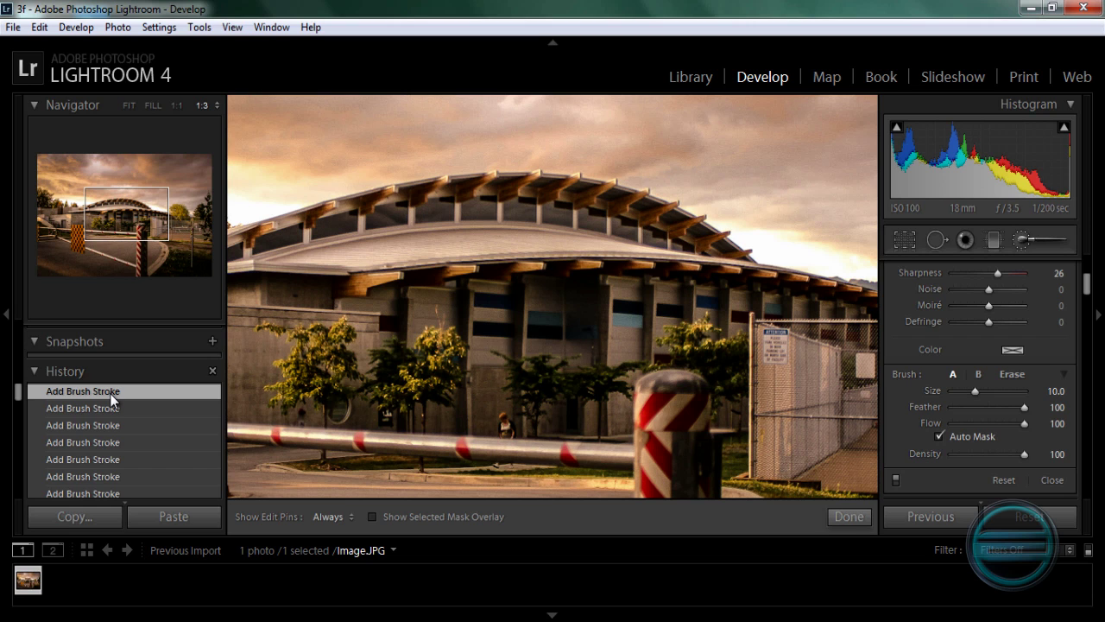
left_click(122, 216)
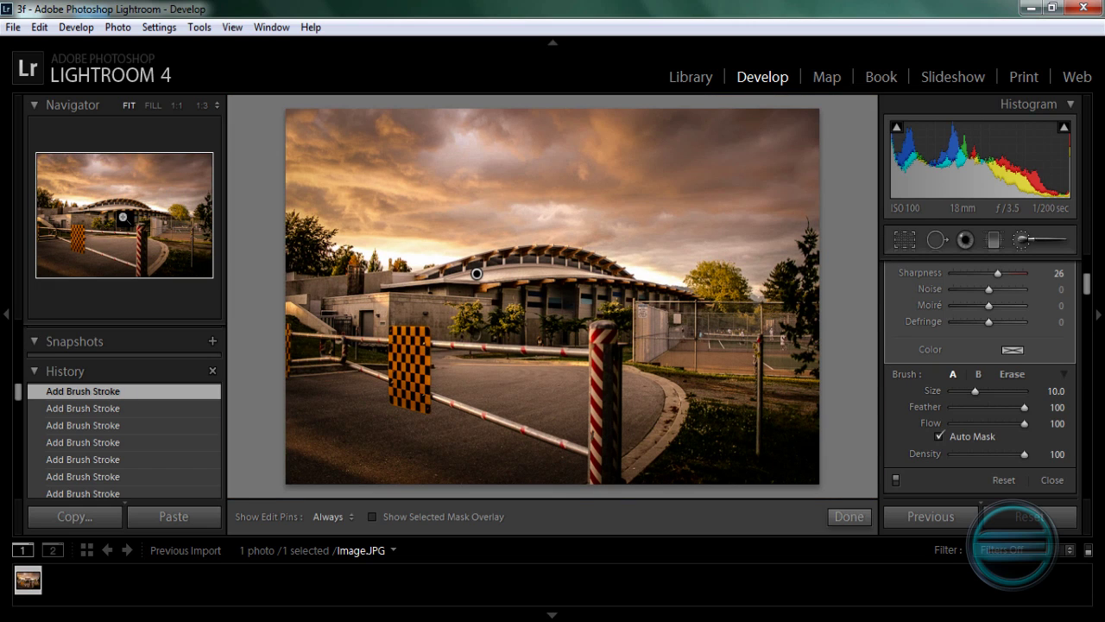
left_click(123, 217)
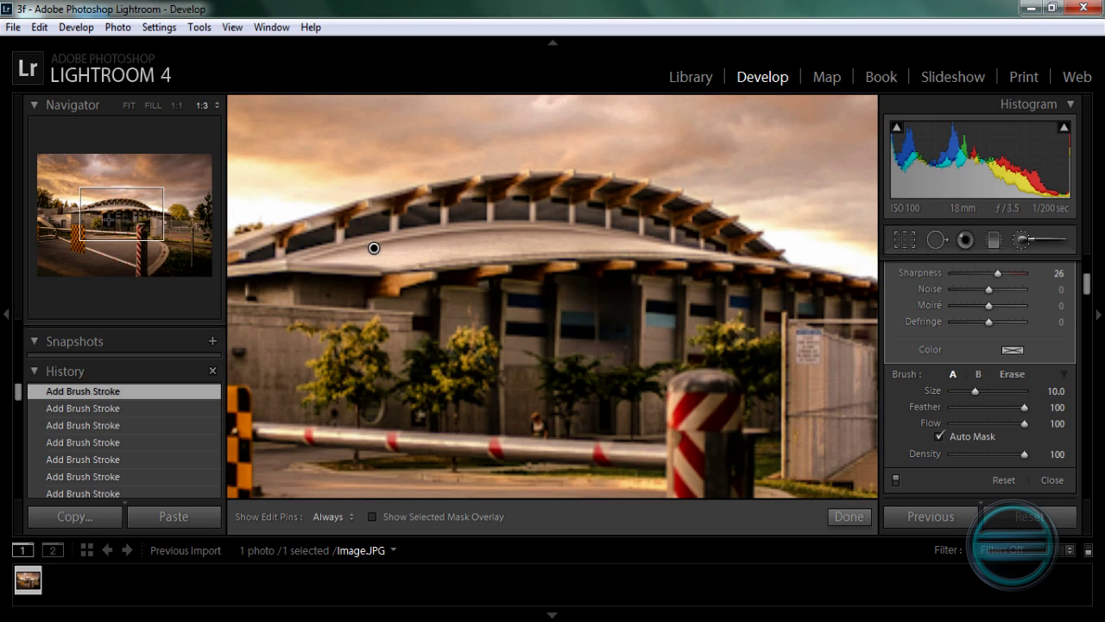
left_click_drag(108, 221, 82, 225)
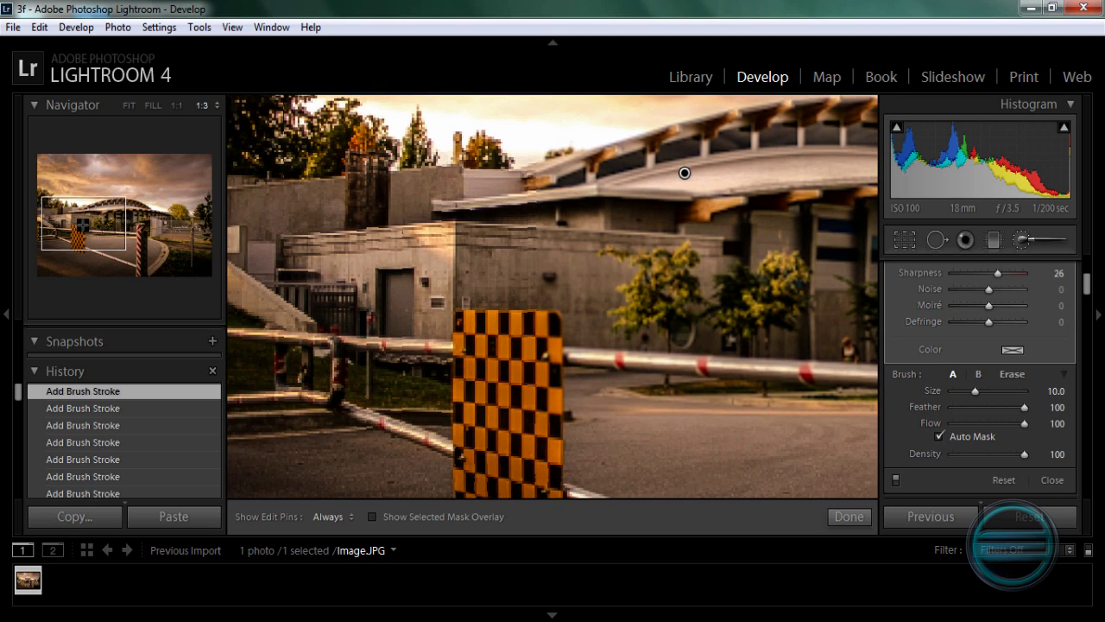
Step: Raise Brush Size to 13 and paint across the upper-left wall to the chimney
scroll(461, 265, "up", 3)
key("h")
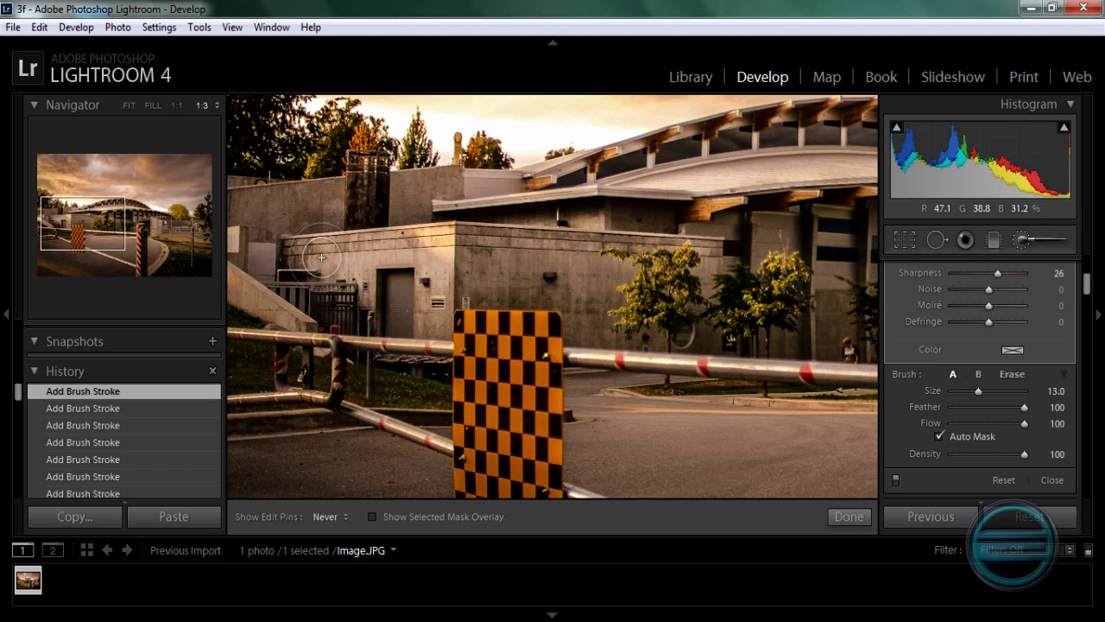
key("h")
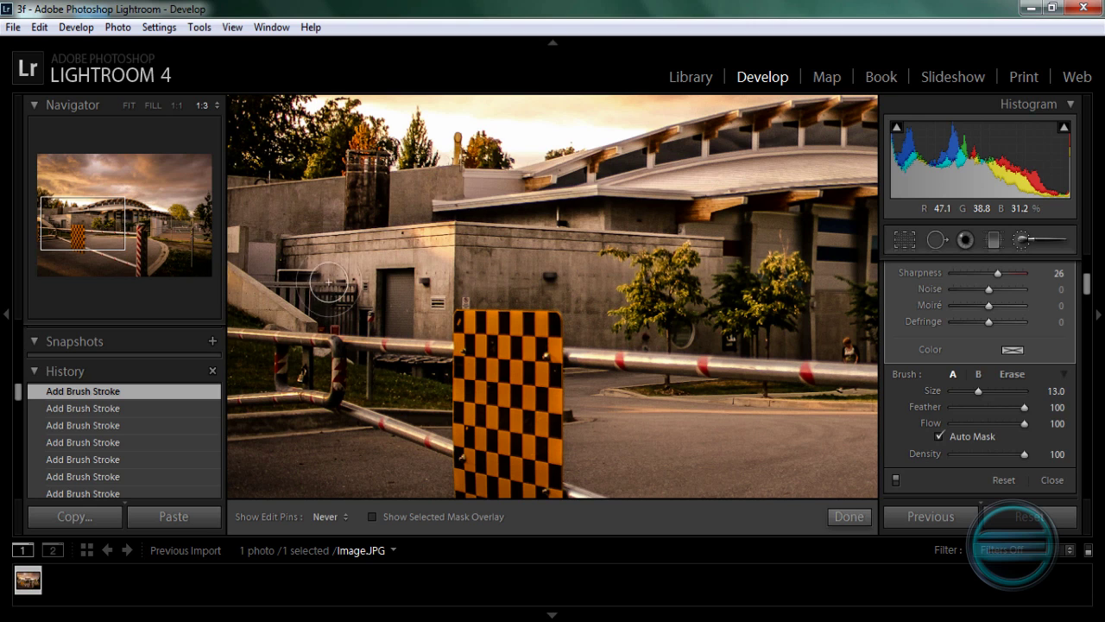
mouse_move(78, 231)
left_mouse_down()
mouse_move(66, 239)
mouse_move(62, 221)
left_mouse_up()
key("h")
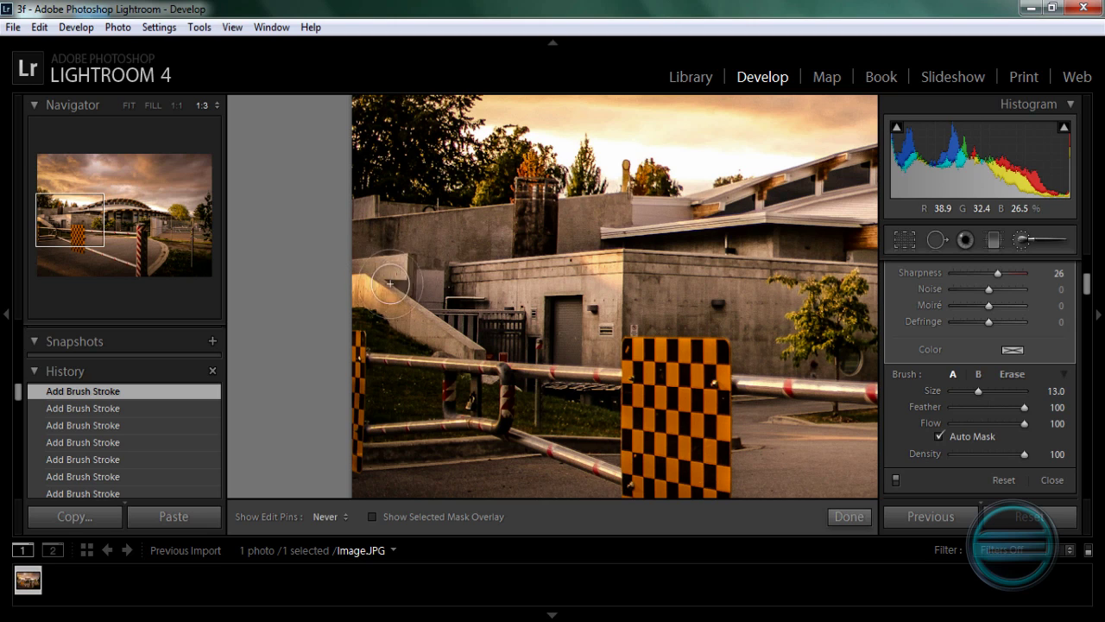
left_click_drag(402, 234, 527, 227)
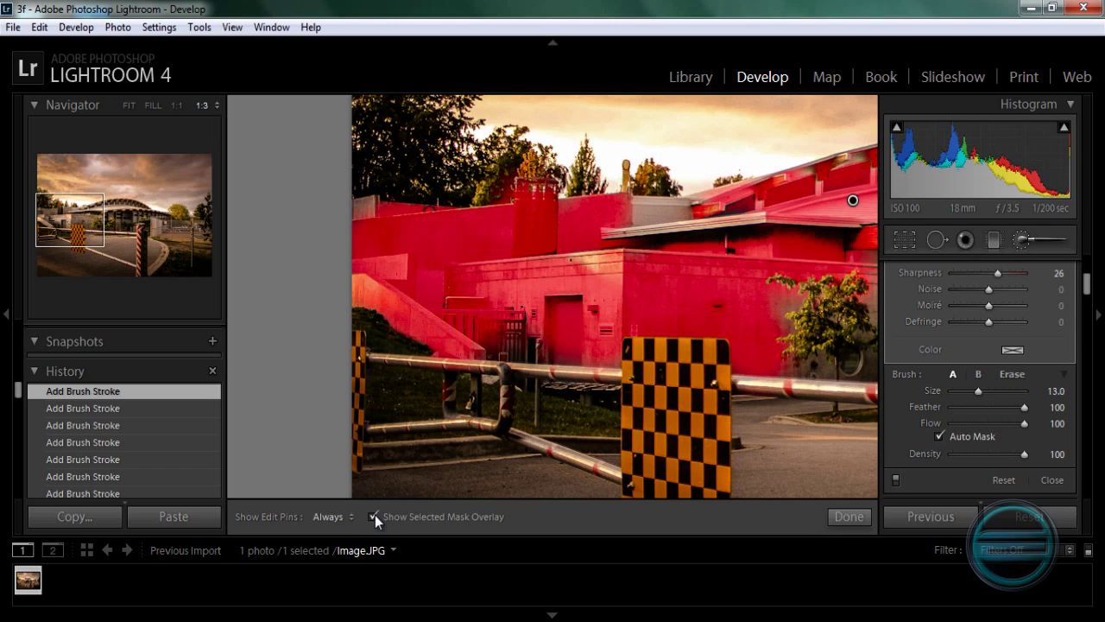
Step: Paint the adjustment over the grey pillars and the main wall right of the roof centre
key("h")
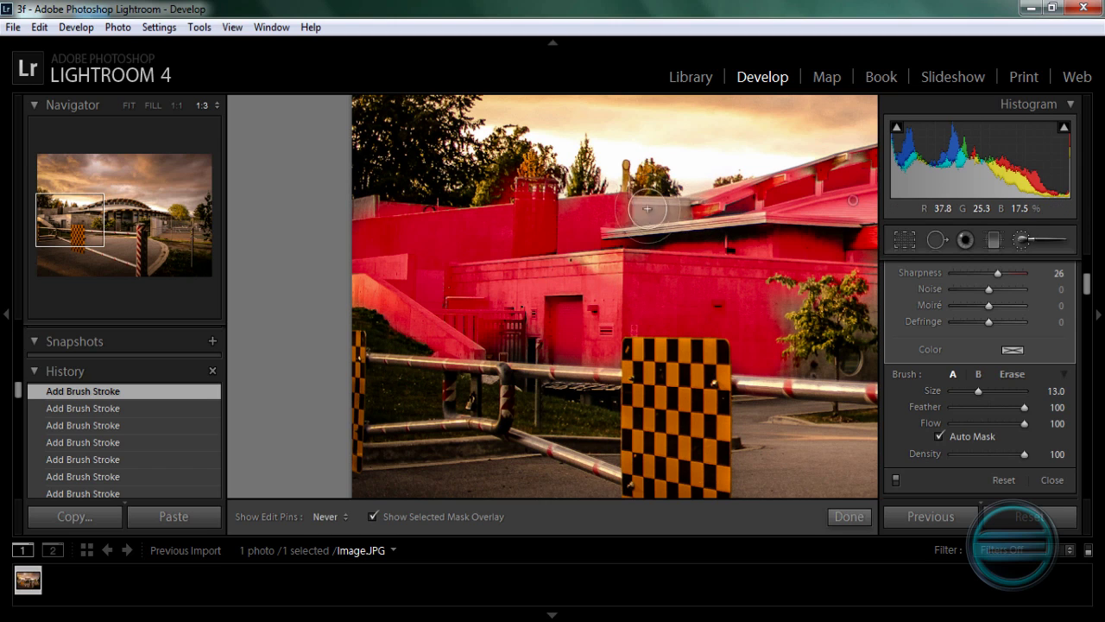
key("h")
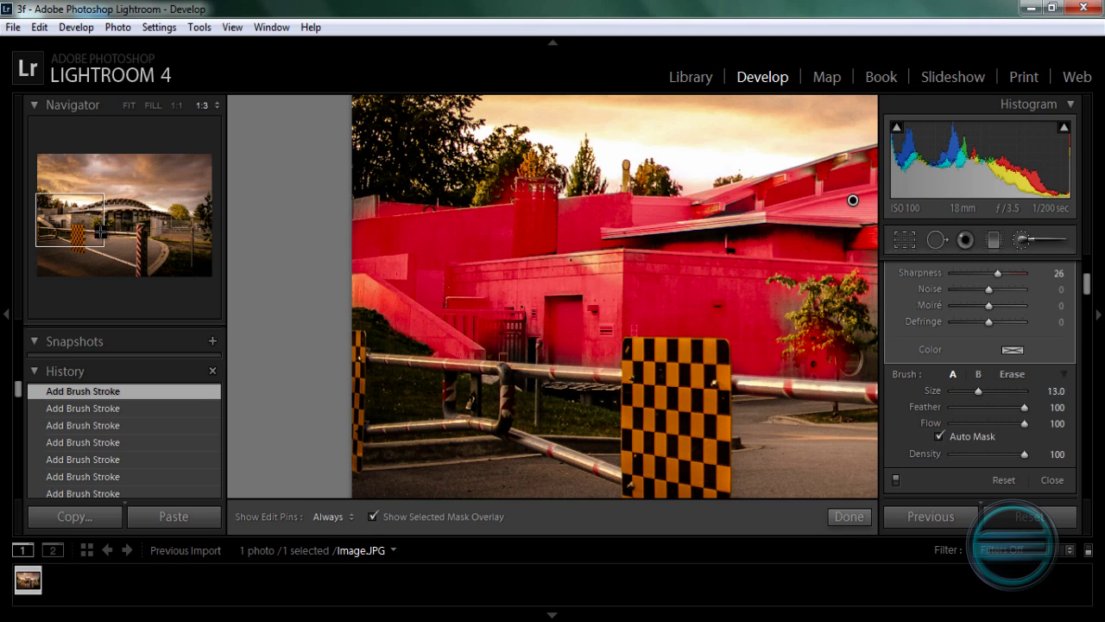
left_click_drag(101, 231, 122, 226)
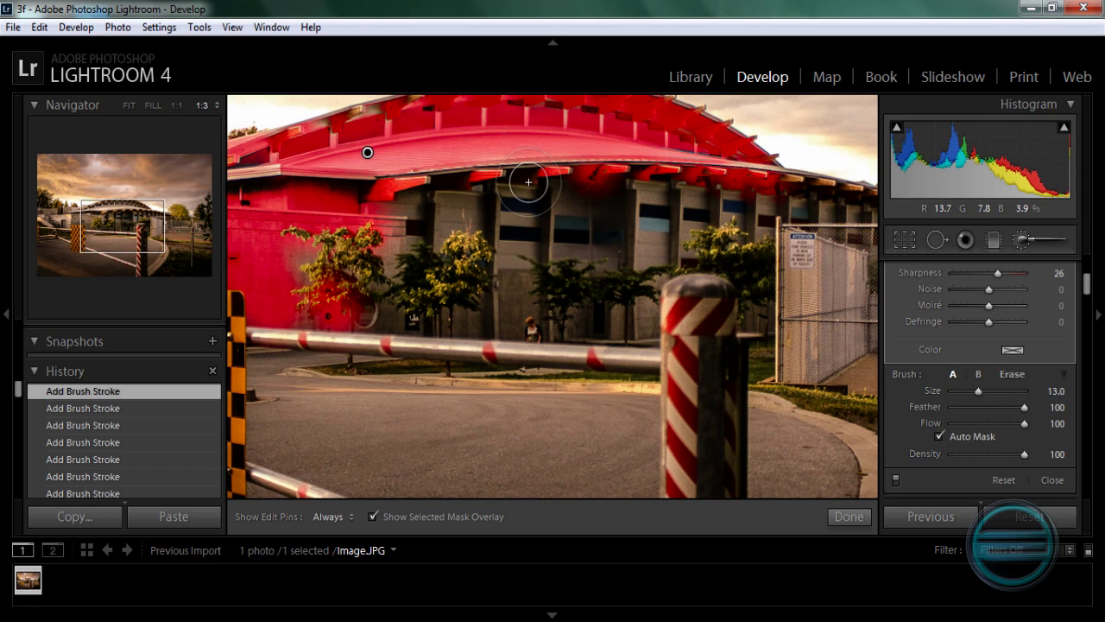
key("h")
mouse_move(524, 283)
left_mouse_down()
mouse_move(480, 183)
mouse_move(450, 209)
mouse_move(395, 204)
left_mouse_up()
mouse_move(573, 176)
left_mouse_down()
mouse_move(647, 242)
mouse_move(661, 193)
mouse_move(695, 179)
mouse_move(827, 182)
mouse_move(862, 195)
mouse_move(631, 208)
mouse_move(581, 248)
mouse_move(566, 220)
mouse_move(575, 240)
mouse_move(586, 221)
mouse_move(471, 203)
left_mouse_up()
Step: Hide the mask overlay and compare the barrier area close up with the whole photo
key("h")
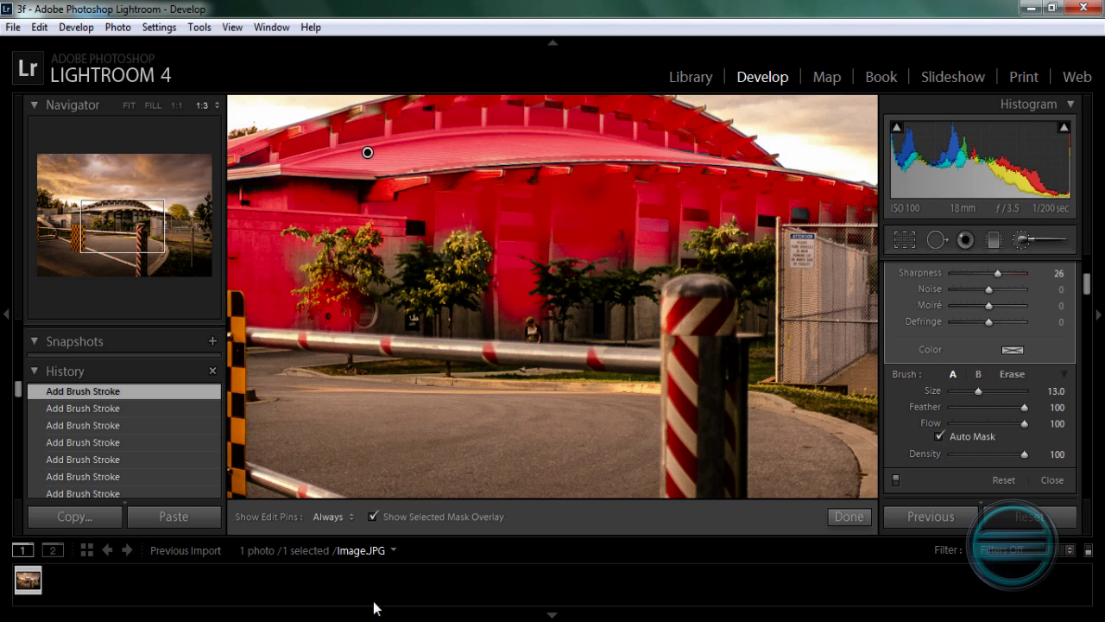
left_click(372, 516)
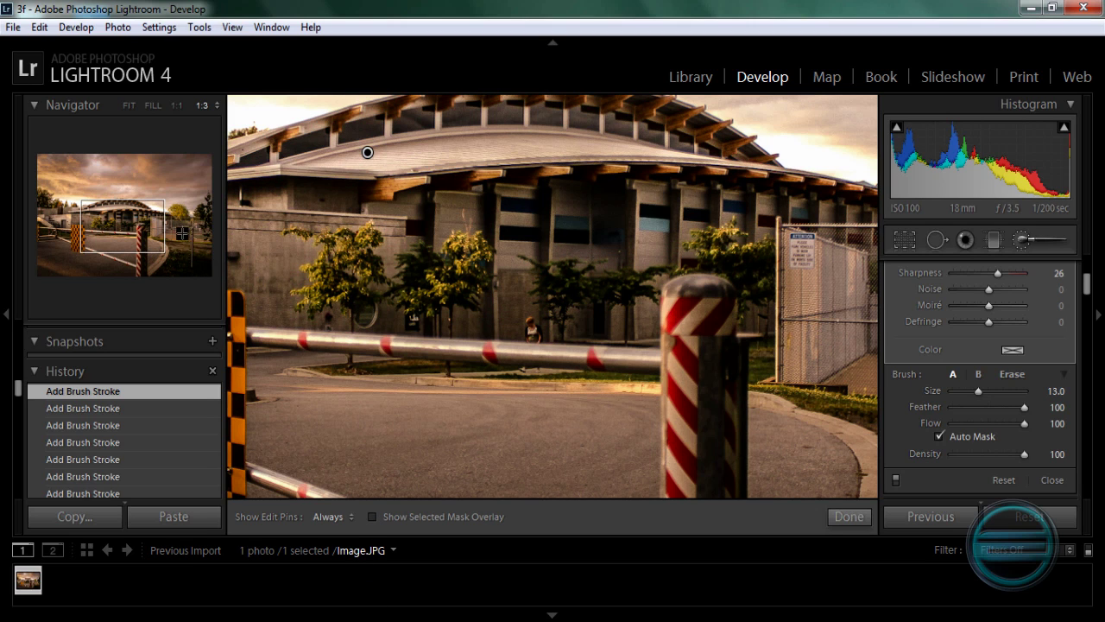
left_click(110, 252)
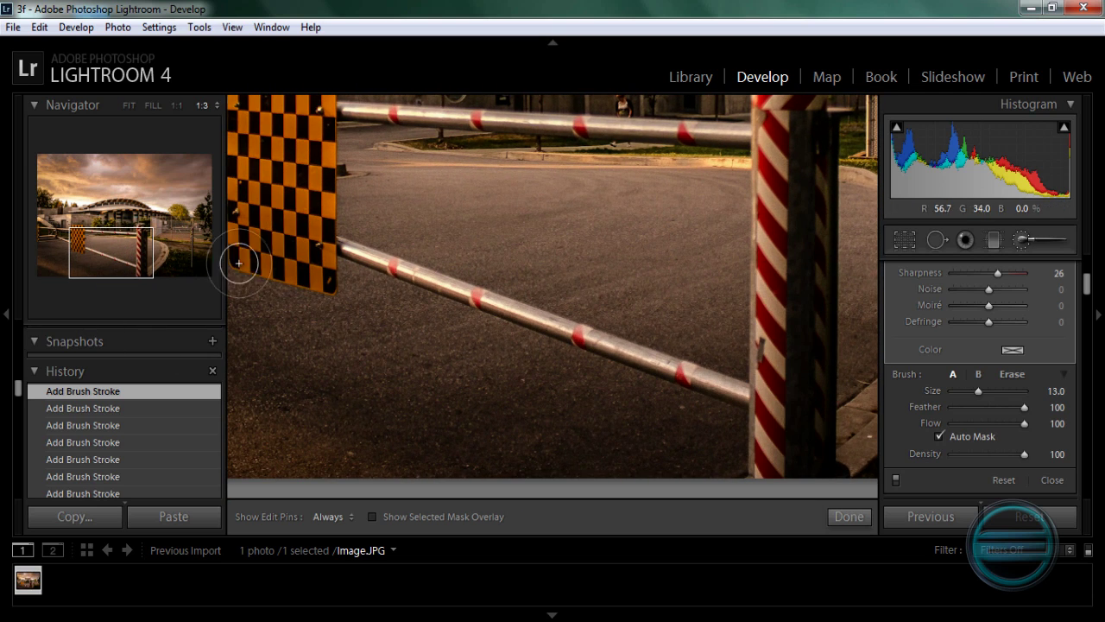
left_click(126, 259)
key("z")
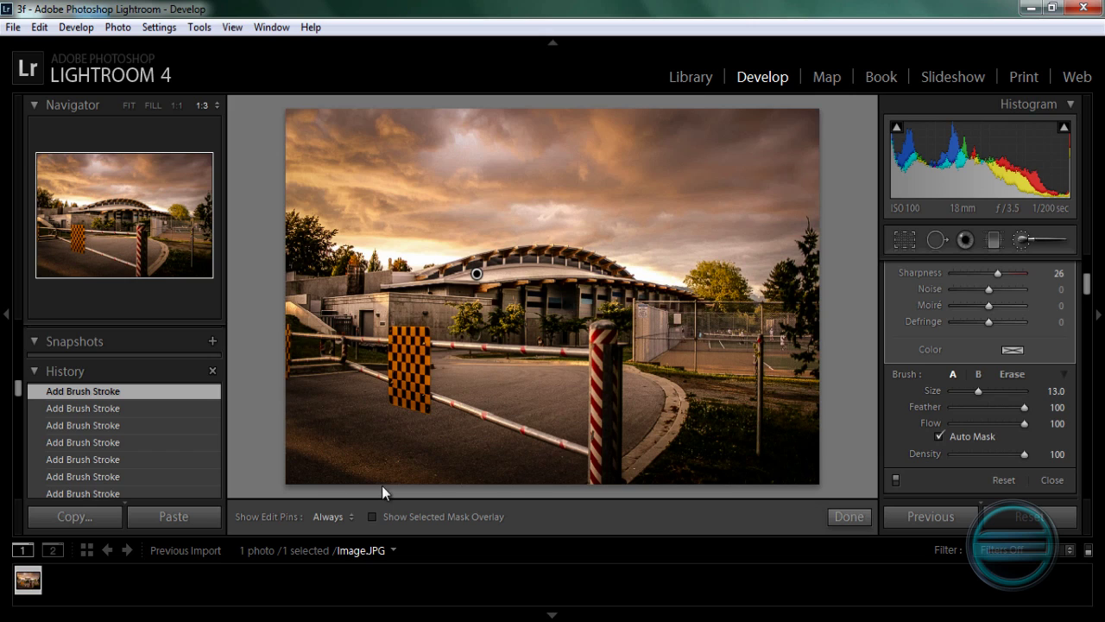
key("z")
left_click(114, 259)
key("z")
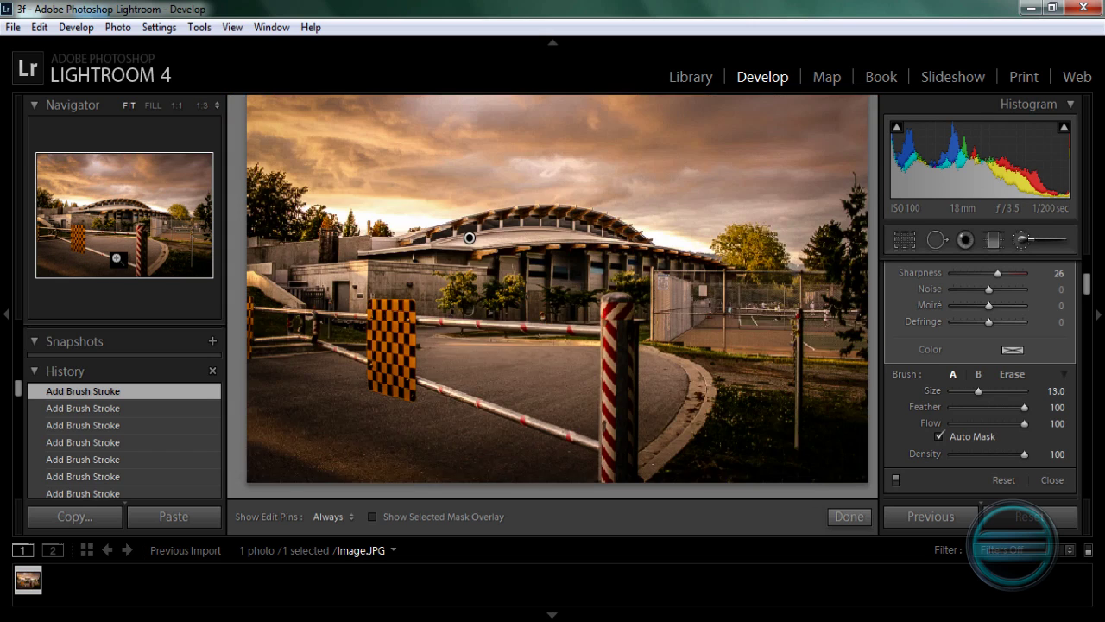
Step: Paint the brush adjustment over the road, toggling edit pins to check coverage
key("h")
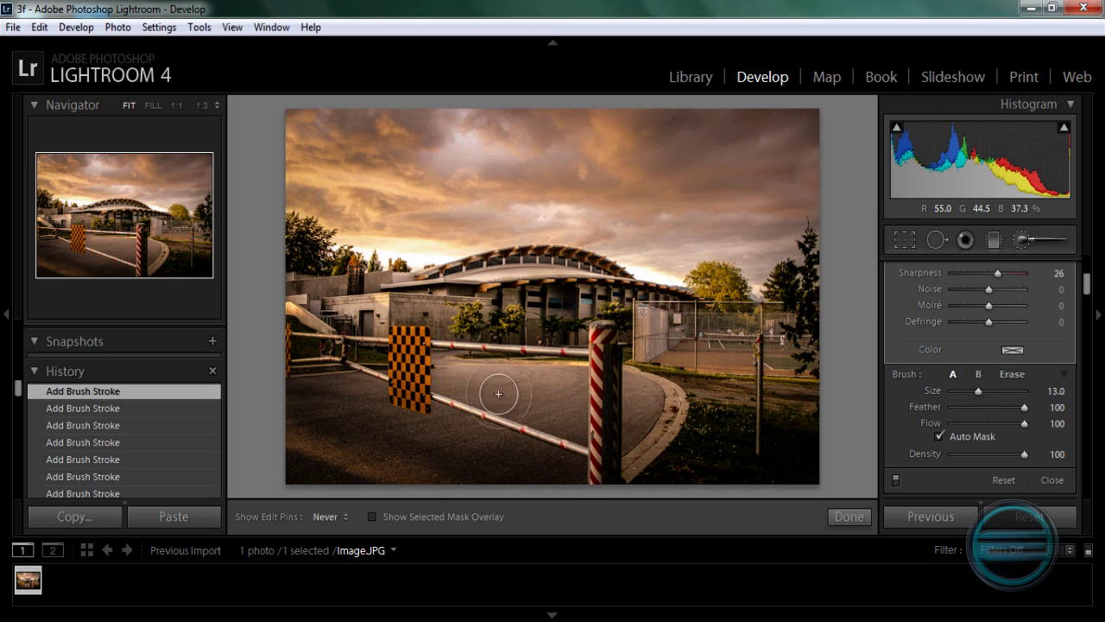
key("h")
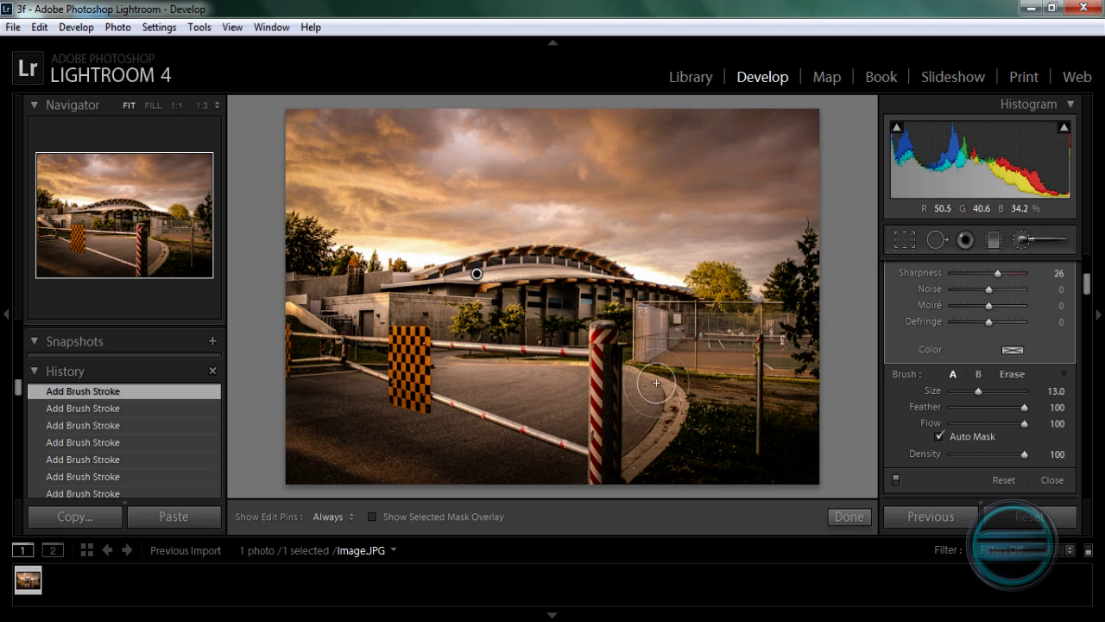
key("h")
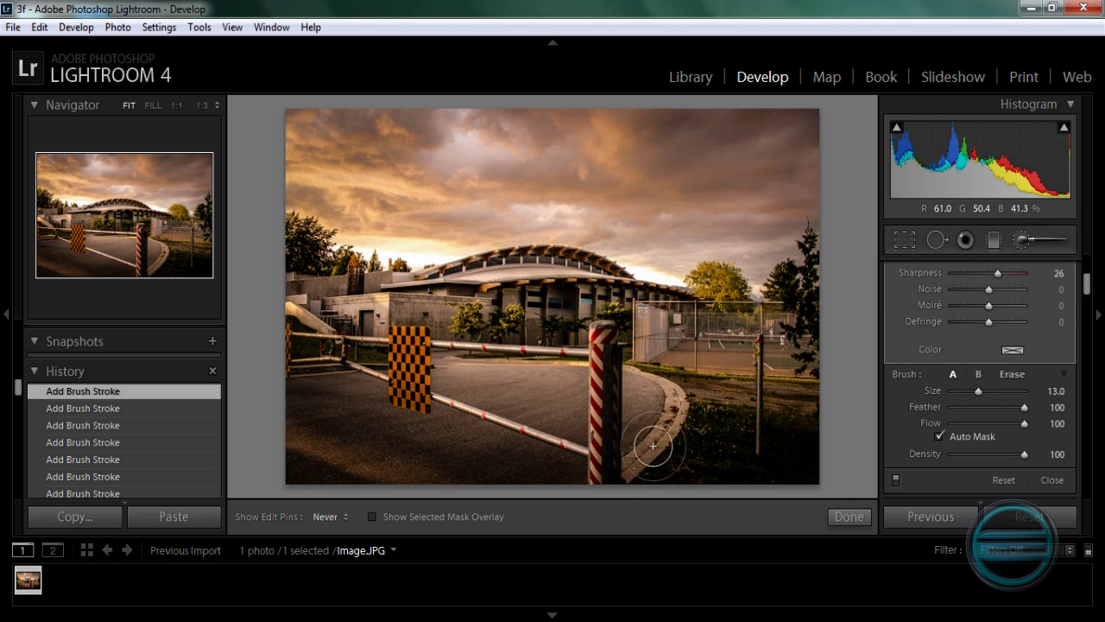
key("h")
key("h")
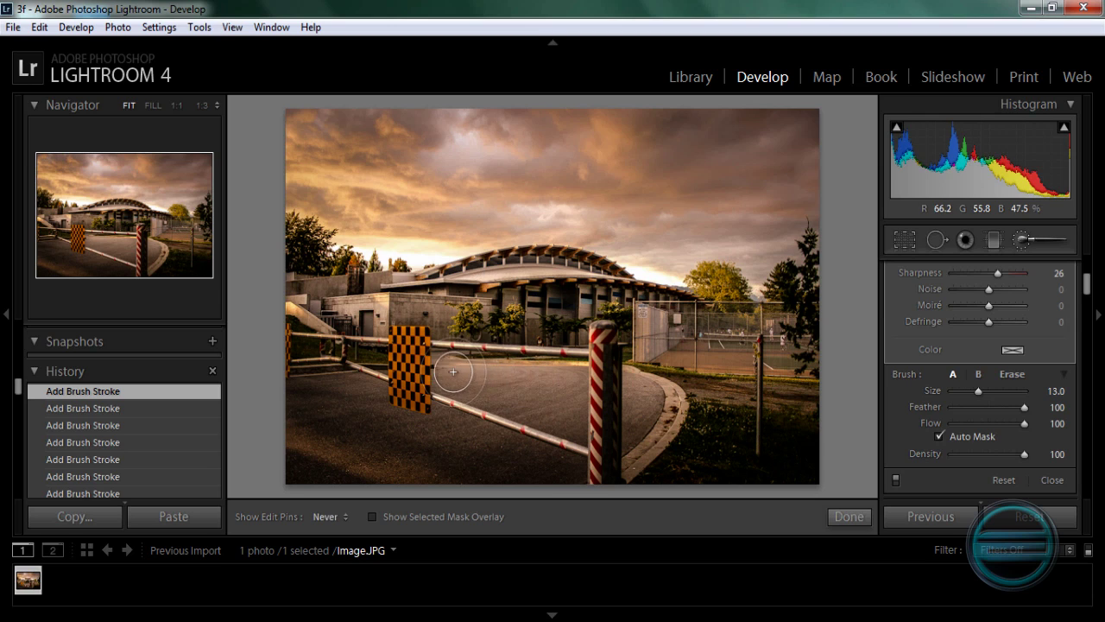
key("h")
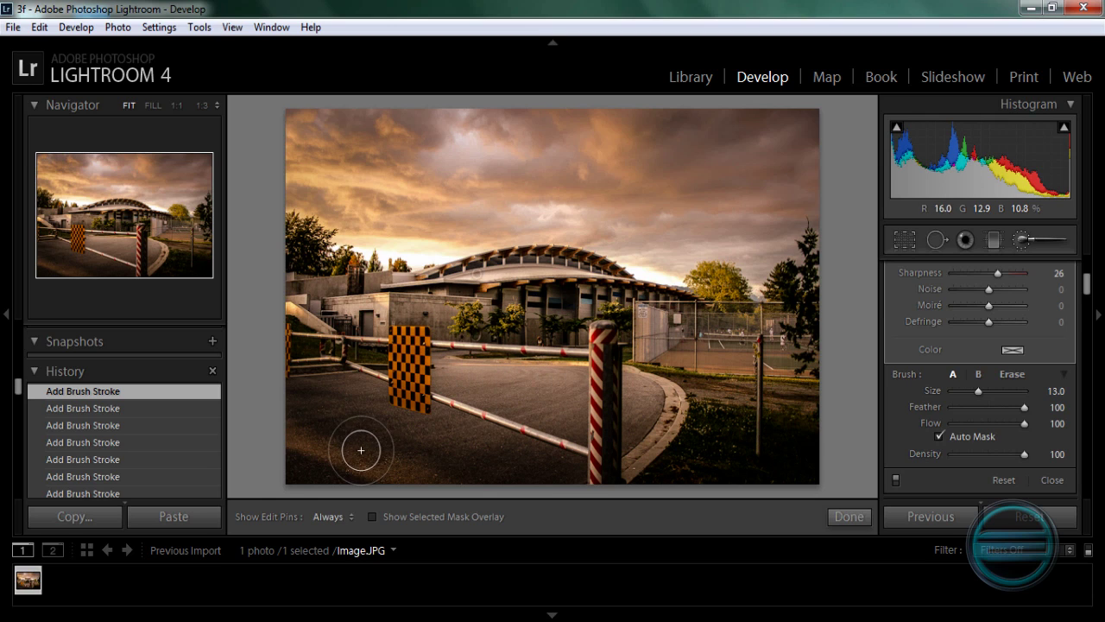
key("h")
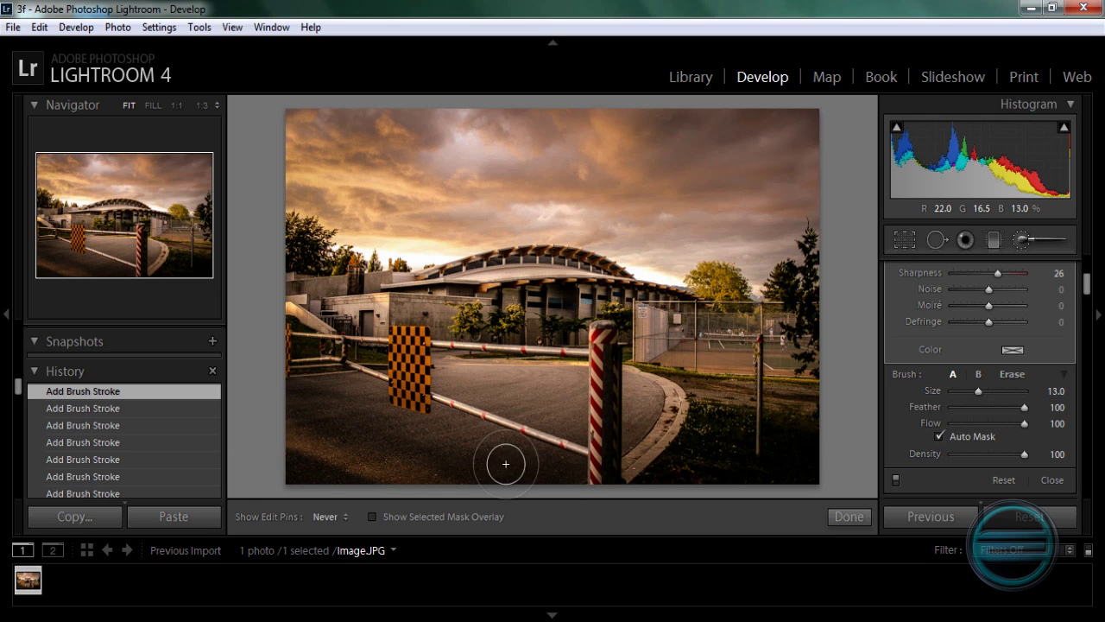
key("h")
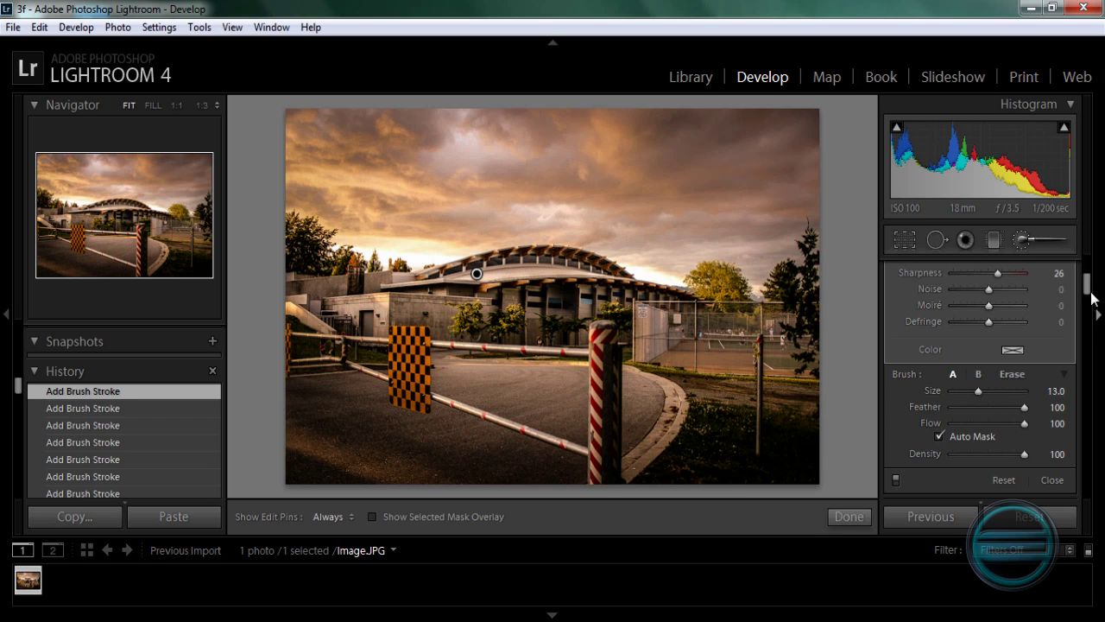
Step: Review the HSL Saturation values and toggle the edit pins on the photo
mouse_move(1092, 294)
left_mouse_down()
mouse_move(1096, 388)
mouse_move(1096, 373)
left_mouse_up()
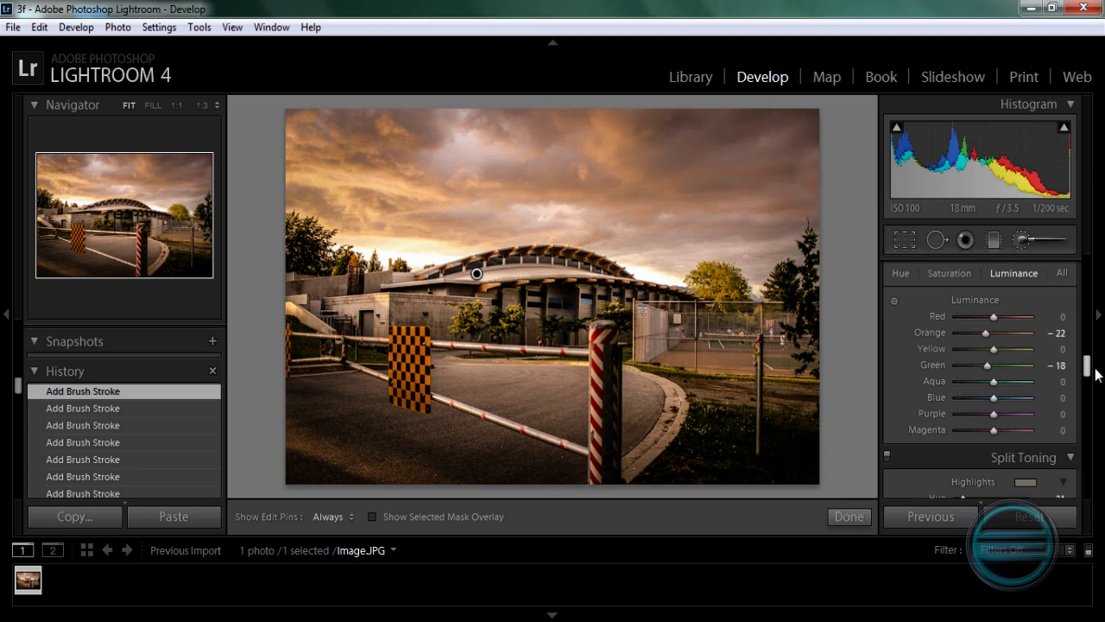
left_click(962, 271)
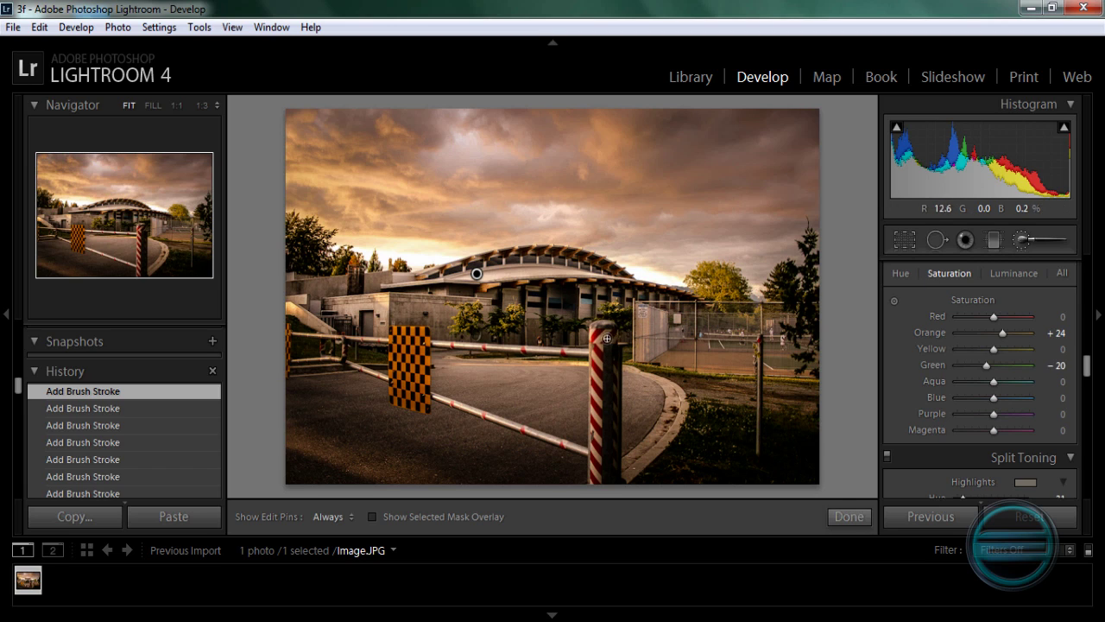
key("h")
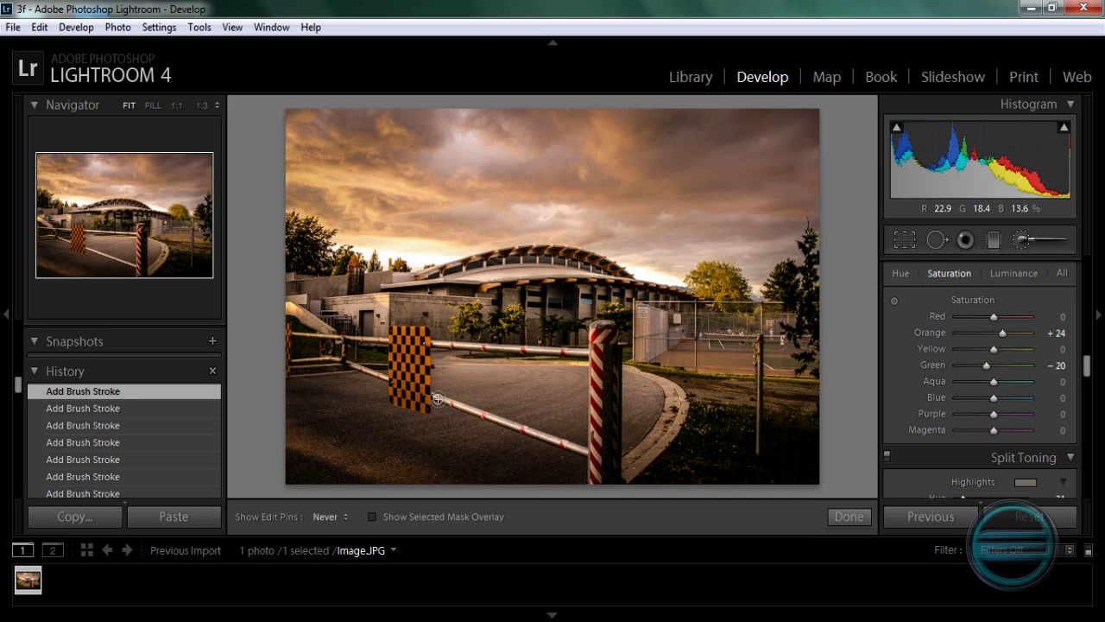
key("h")
key("h")
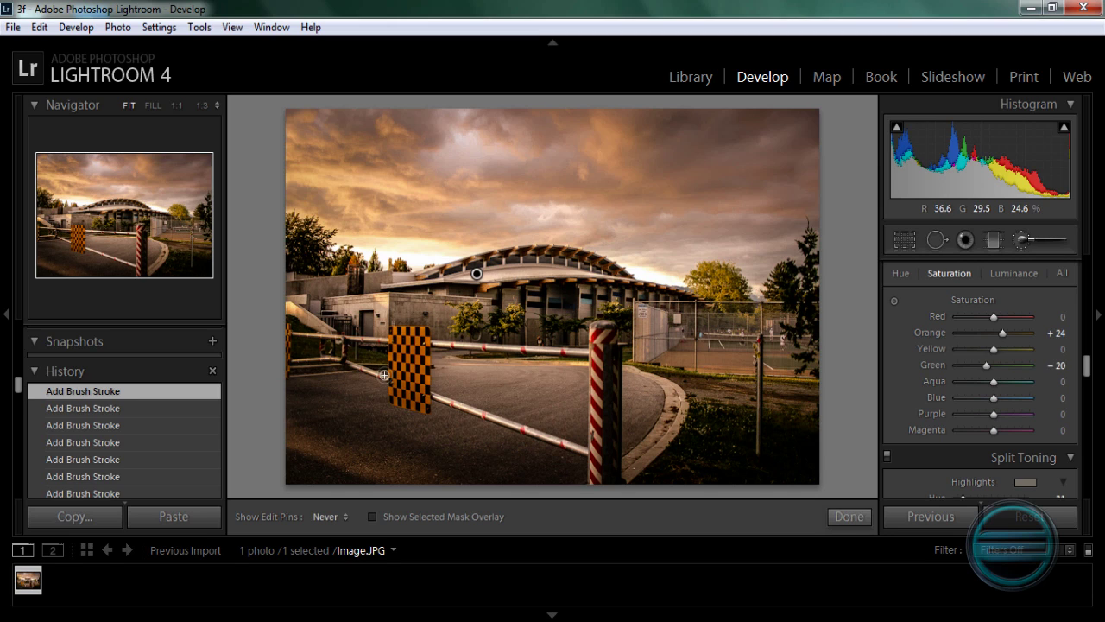
key("h")
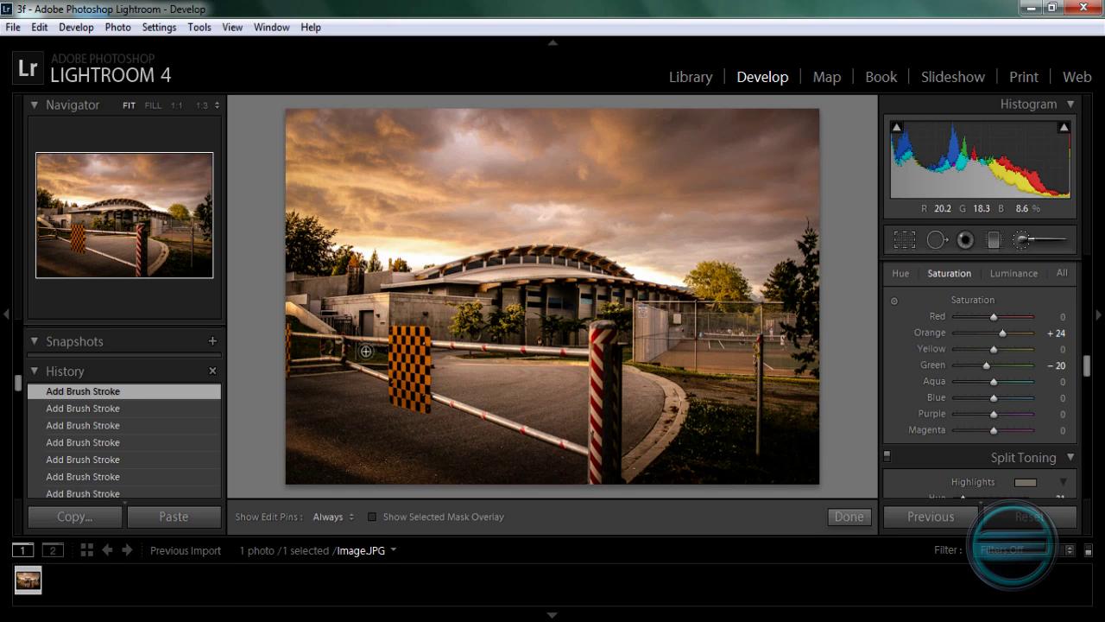
key("h")
key("h")
Step: Preview the roof and sky close up, then fit the whole photo back in view
left_click_drag(171, 199, 84, 188)
left_click(183, 181)
key("z")
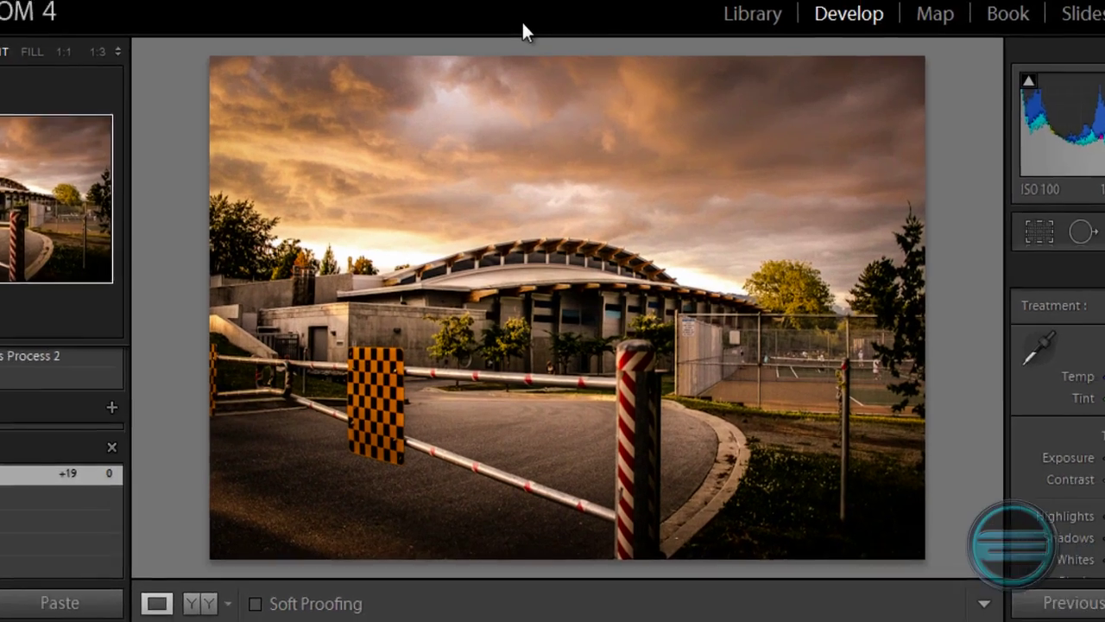
Step: Toggle Before/After with \ to compare the whole edited photo with the original
key("backslash")
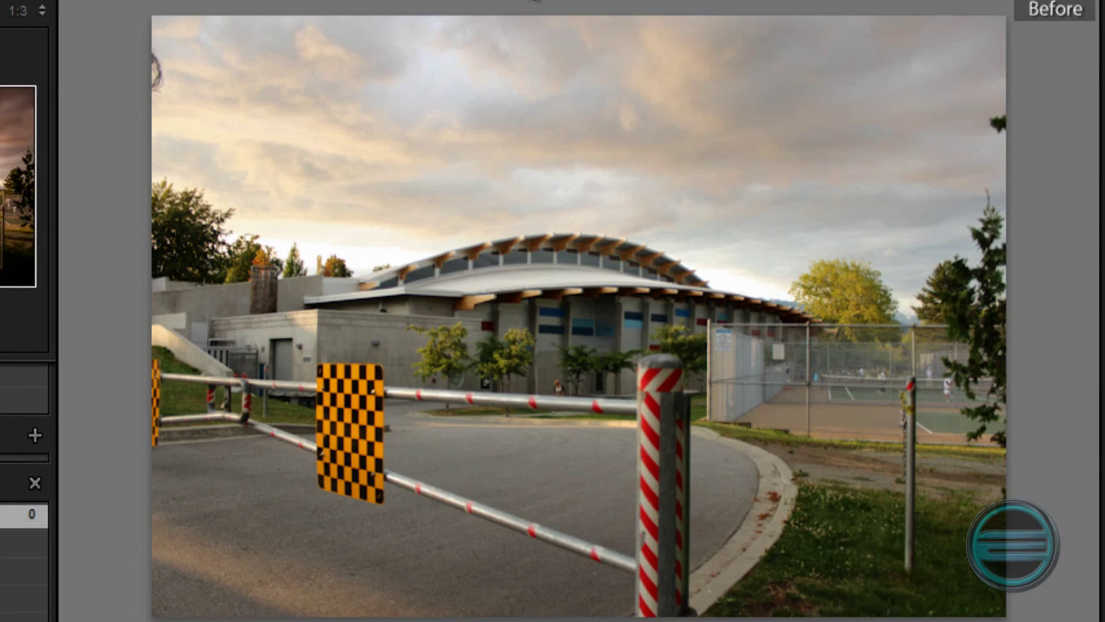
key("backslash")
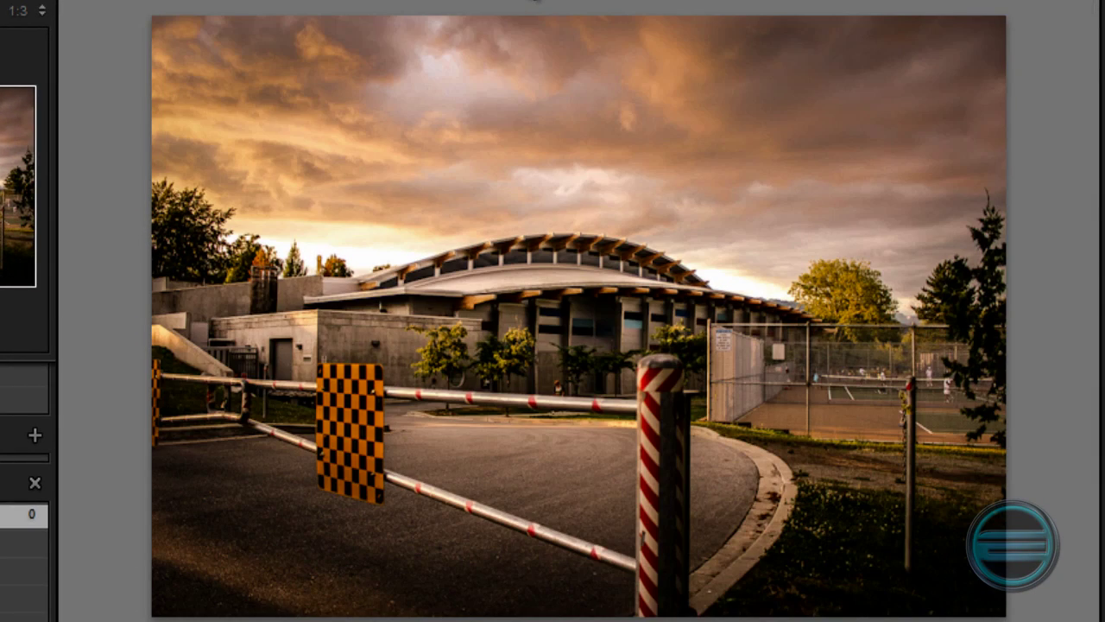
key("backslash")
key("backslash")
key("backslash")
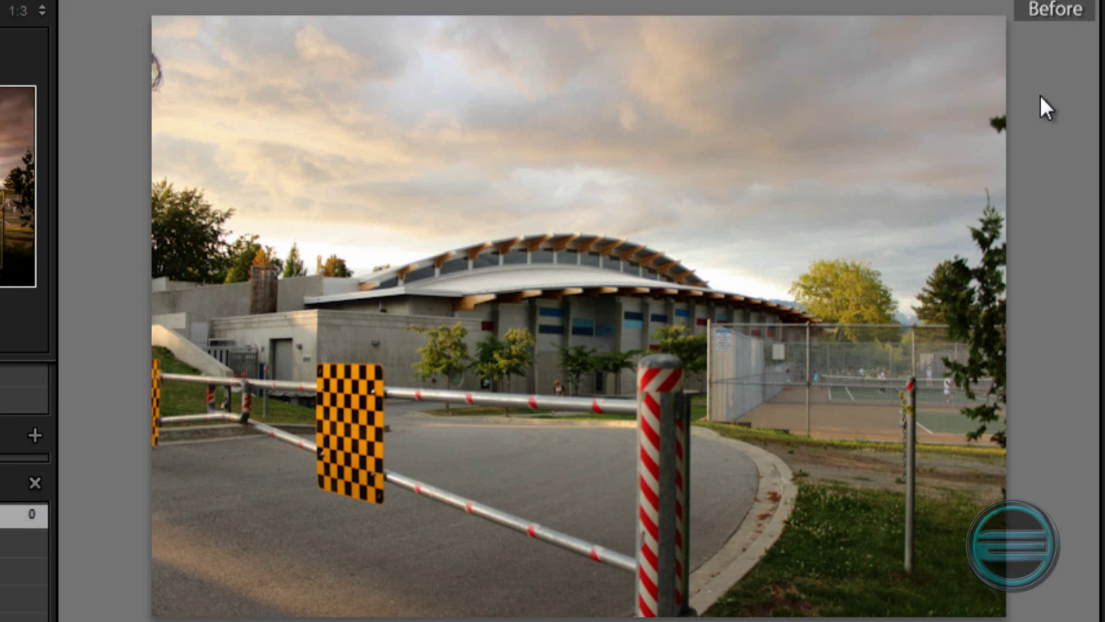
key("backslash")
key("backslash")
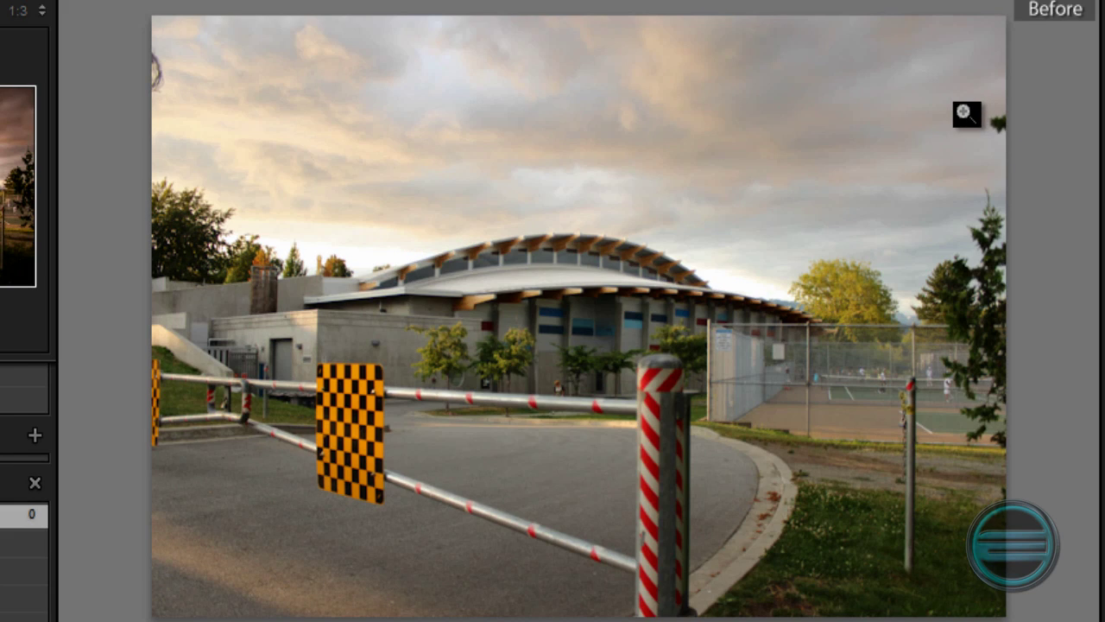
key("backslash")
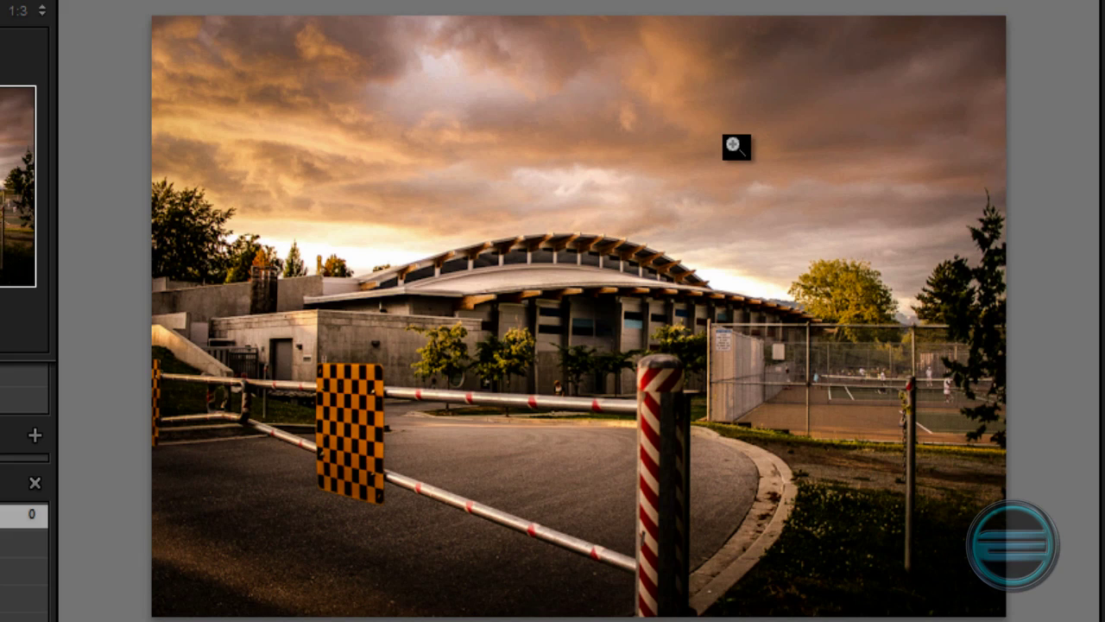
Step: Zoom to 1:3 and compare the building and checkered sign before and after
key("backslash")
key("backslash")
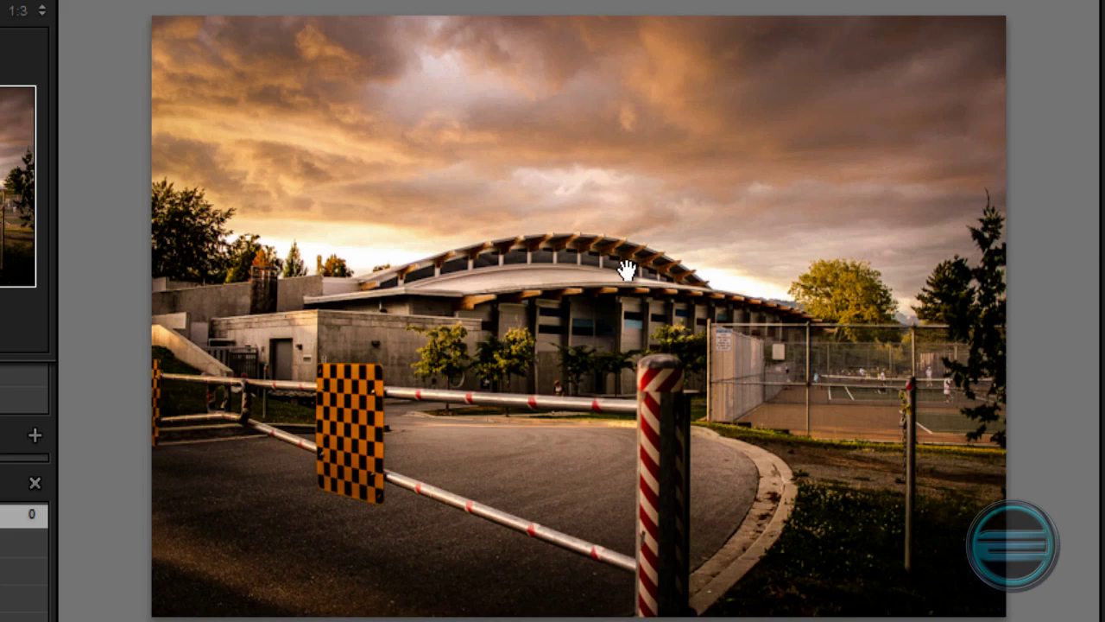
left_click(627, 270)
left_click_drag(575, 286, 746, 287)
key("backslash")
key("backslash")
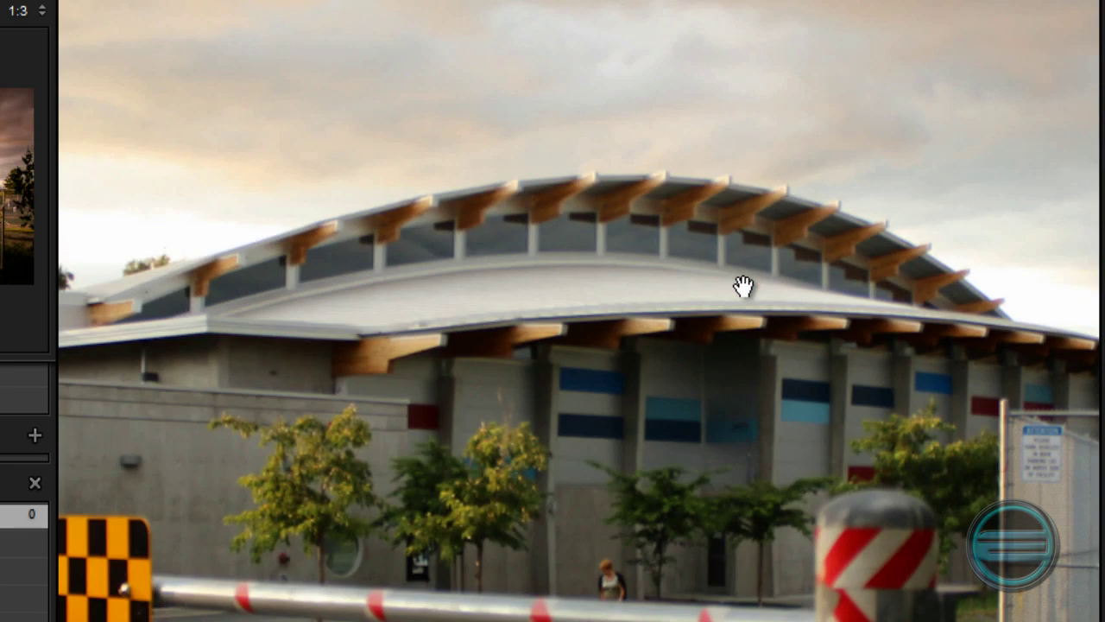
key("backslash")
key("backslash")
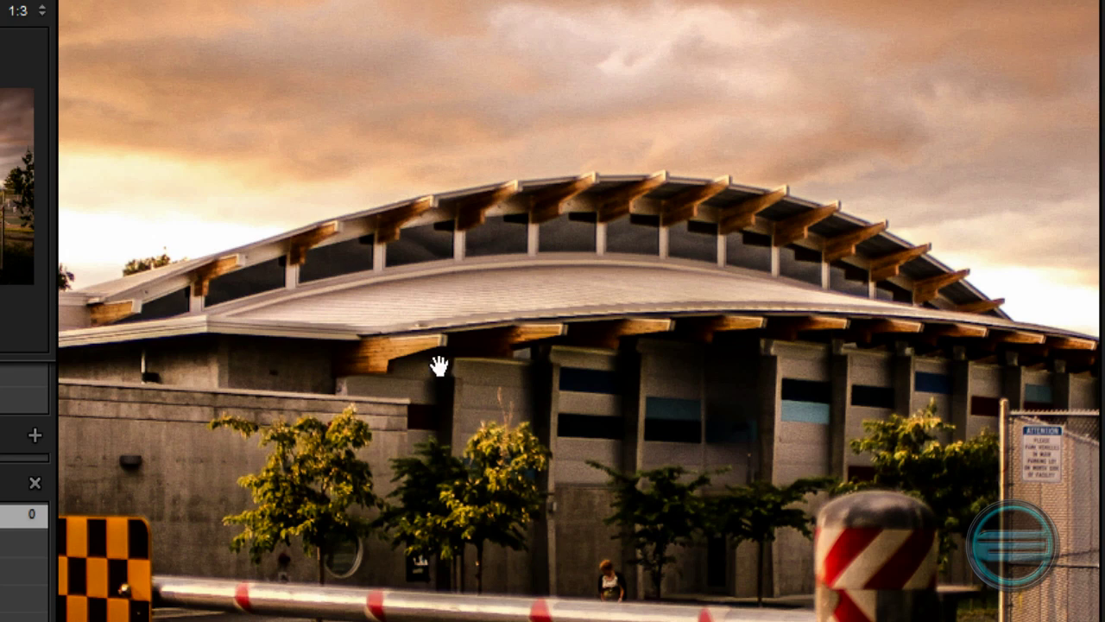
left_click_drag(436, 365, 850, 294)
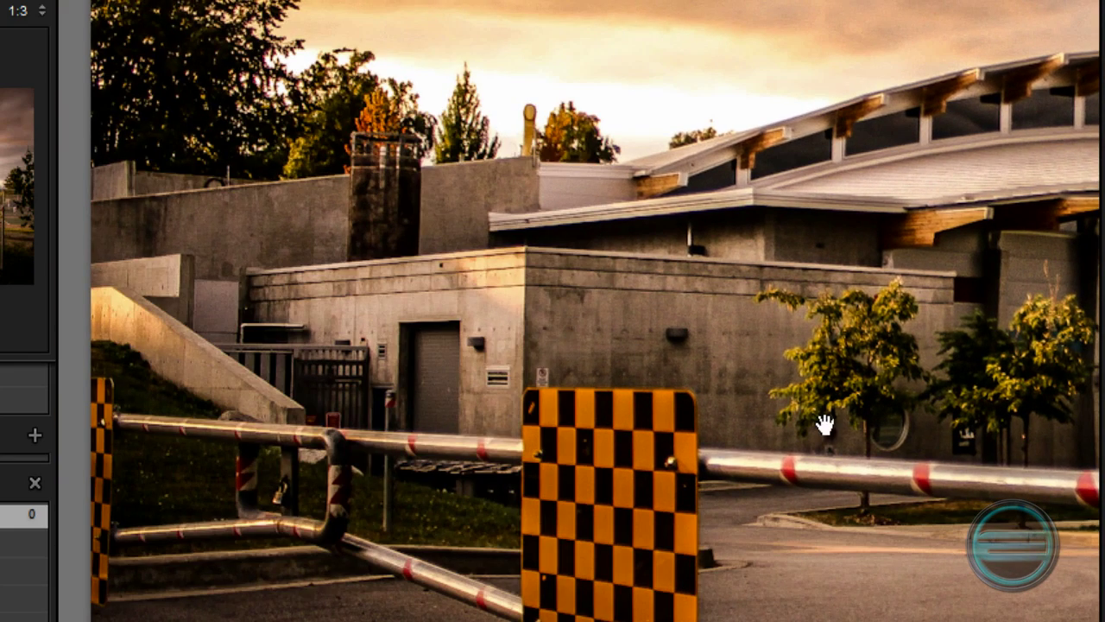
key("backslash")
Step: Pan to the road, gate bars and chain-link fence, comparing them with the original
key("backslash")
left_click_drag(881, 493, 587, 170)
key("backslash")
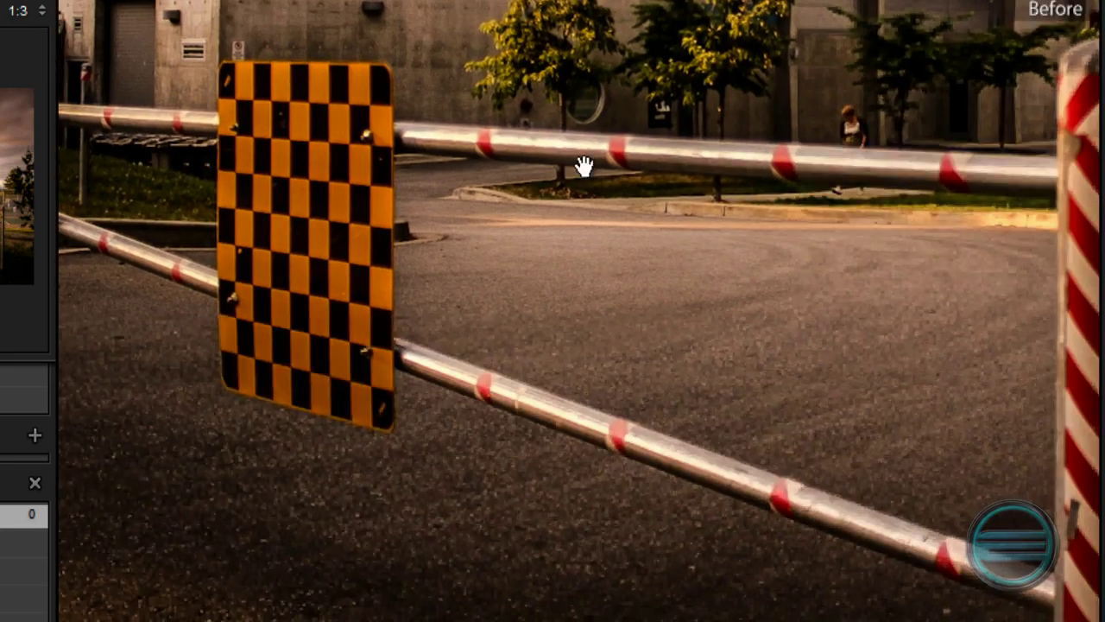
key("backslash")
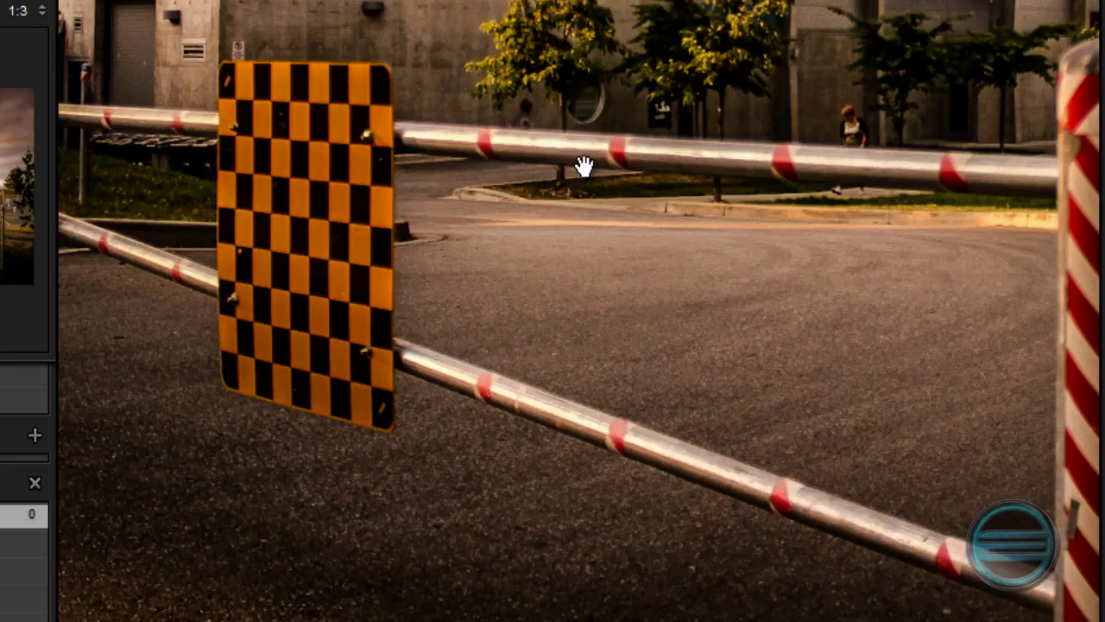
key("backslash")
key("backslash")
left_click_drag(703, 178, 656, 420)
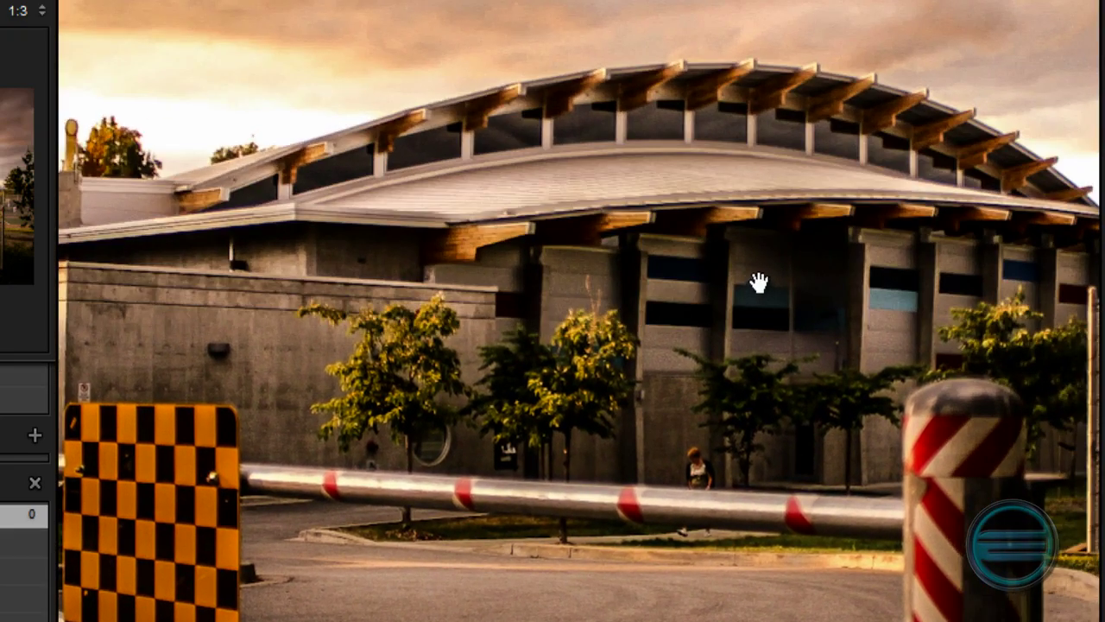
left_click_drag(758, 283, 452, 314)
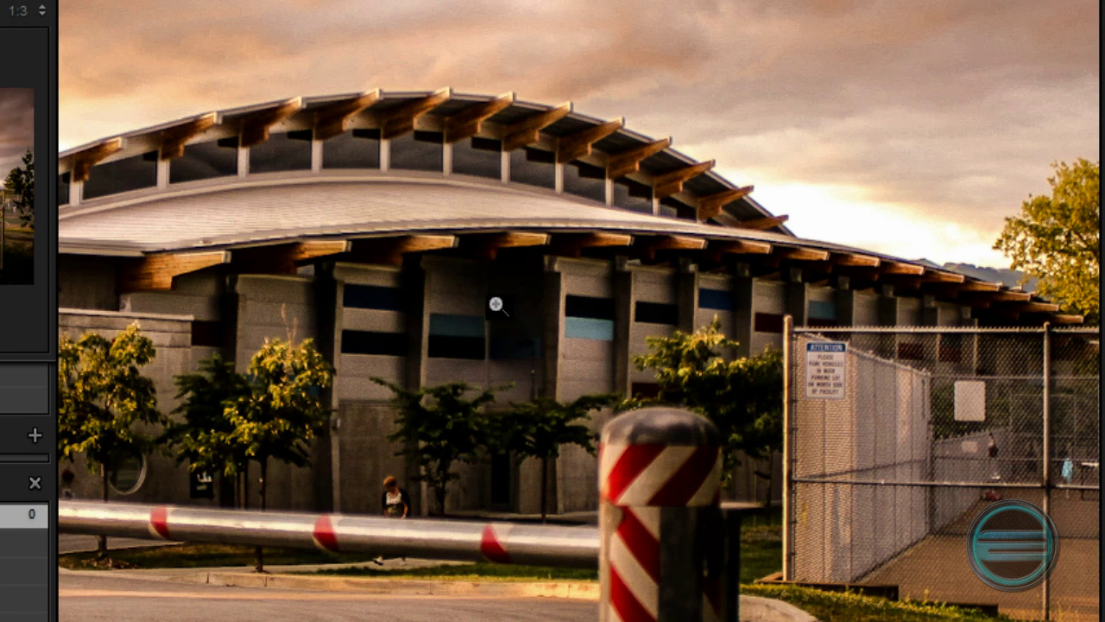
Step: Return to Fit view and flick Before/After to show the unedited original
left_click(493, 304)
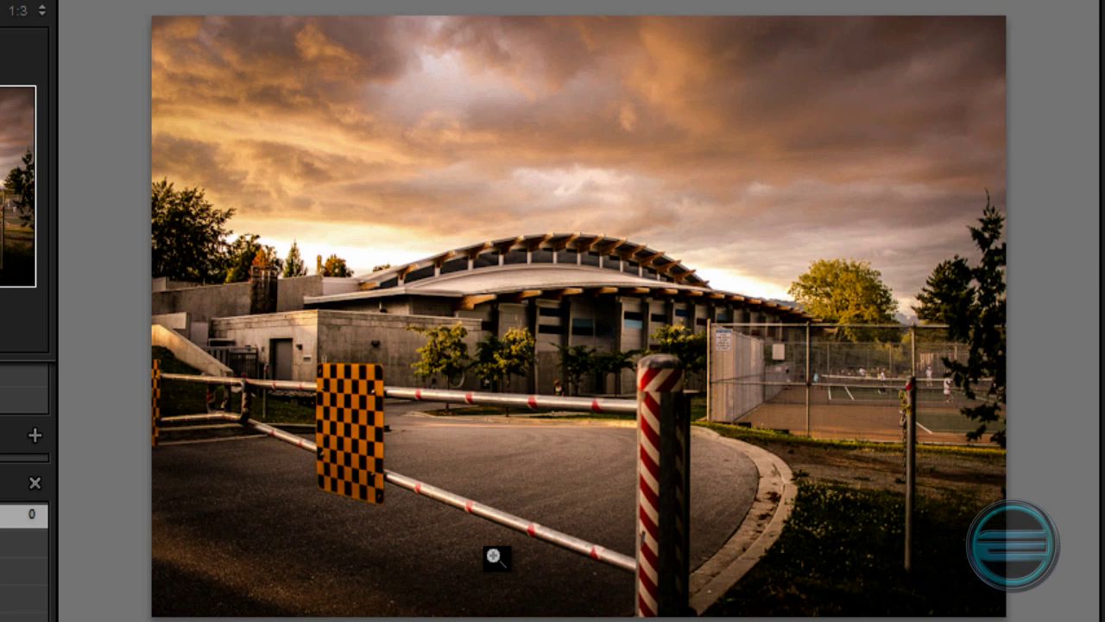
key("backslash")
key("backslash")
key("backslash")
key("backslash")
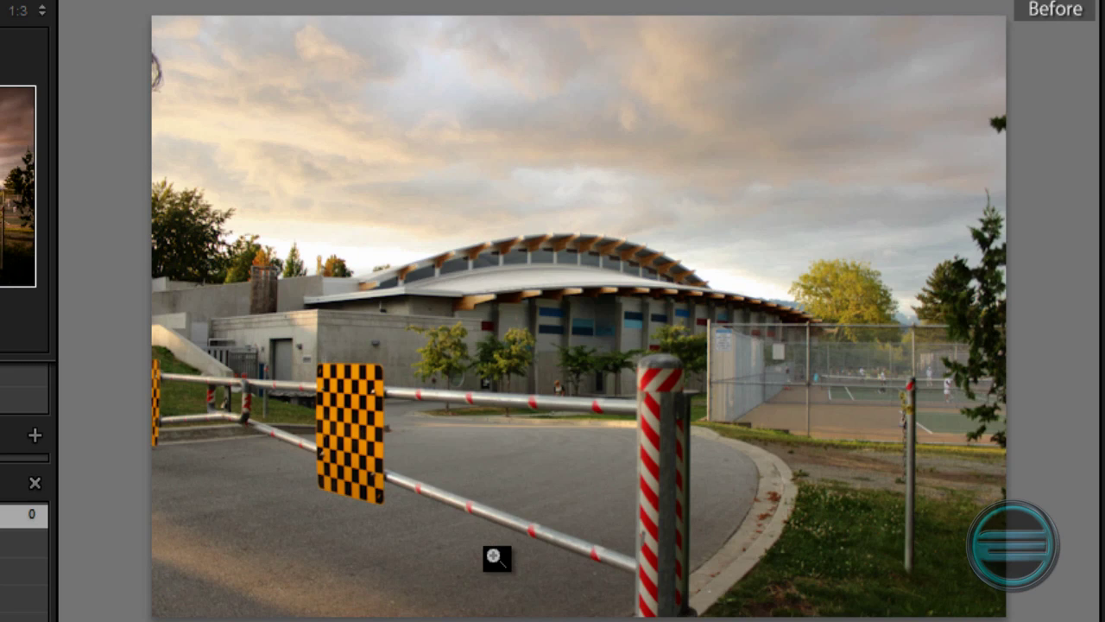